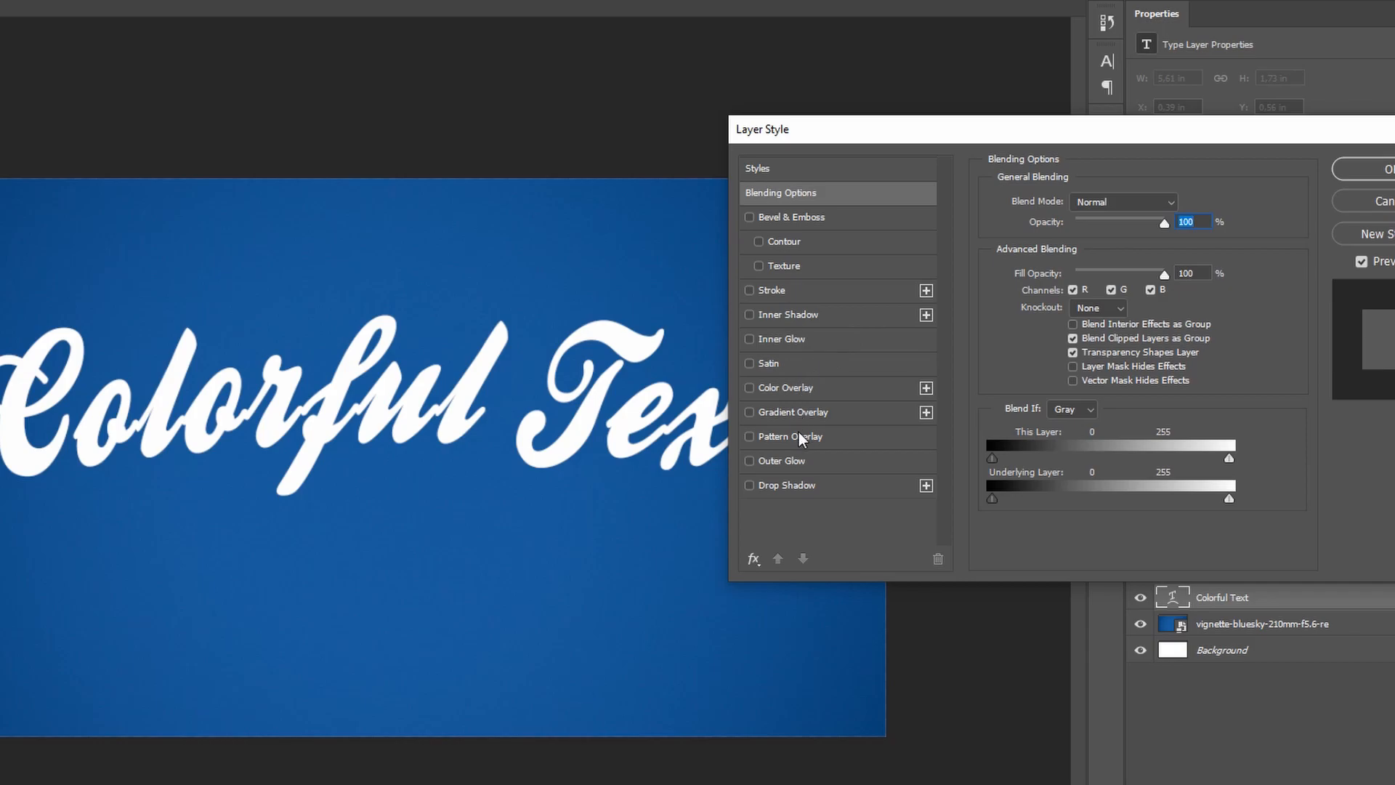
Add a black 16 px outside stroke to the Colorful Text layer and duplicate the layer twice
{"action": "left_click", "coordinate": [823, 293]}
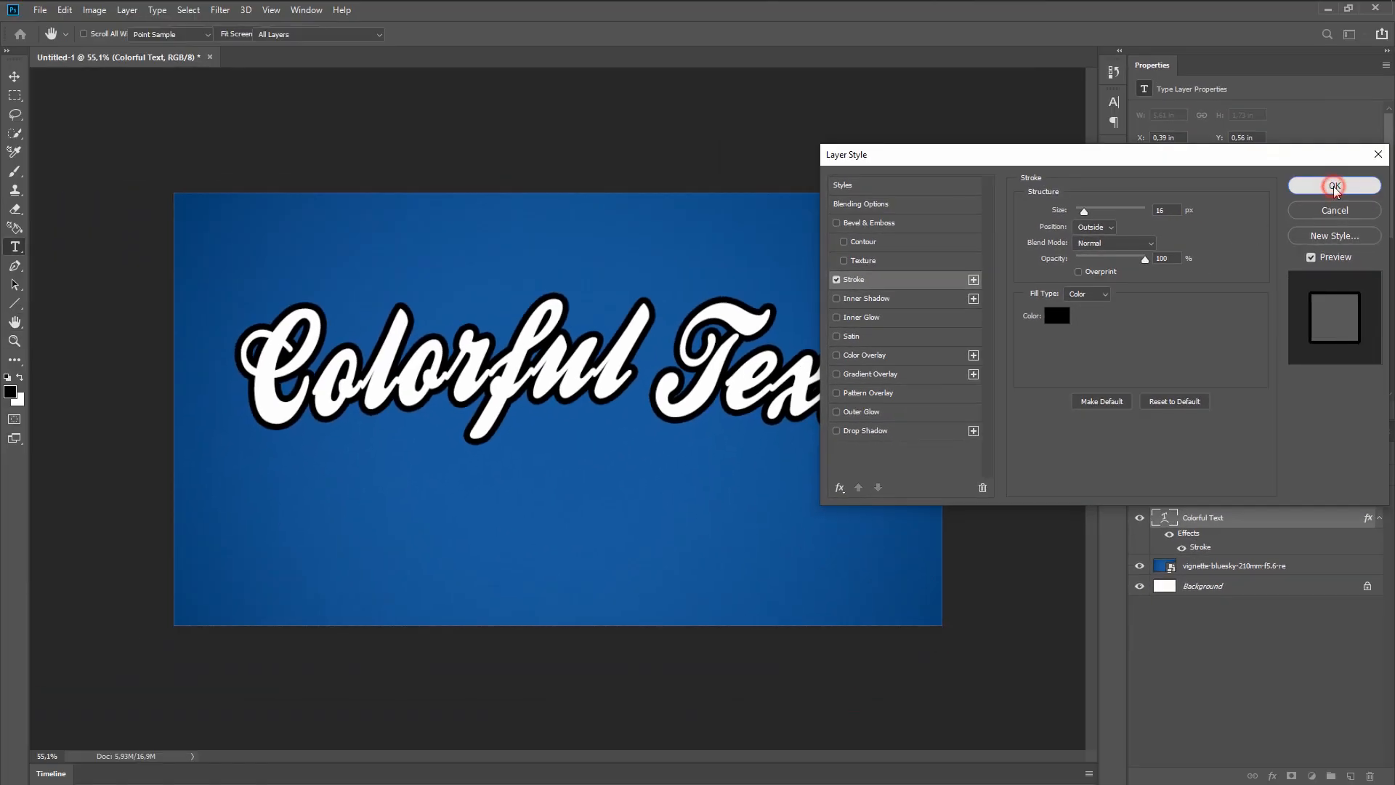
{"action": "left_click", "coordinate": [1386, 170]}
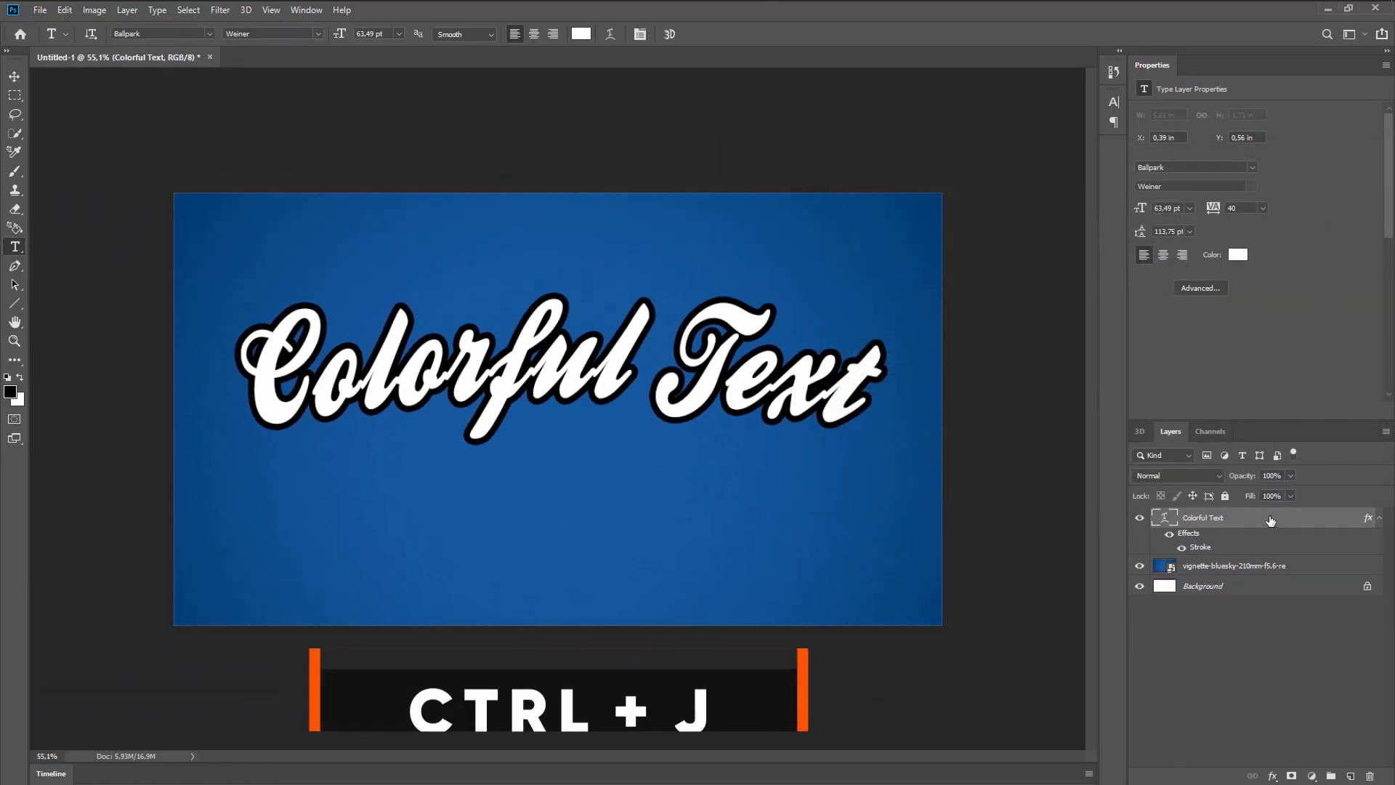
{"action": "key", "text": "ctrl+j"}
{"action": "key", "text": "ctrl+j"}
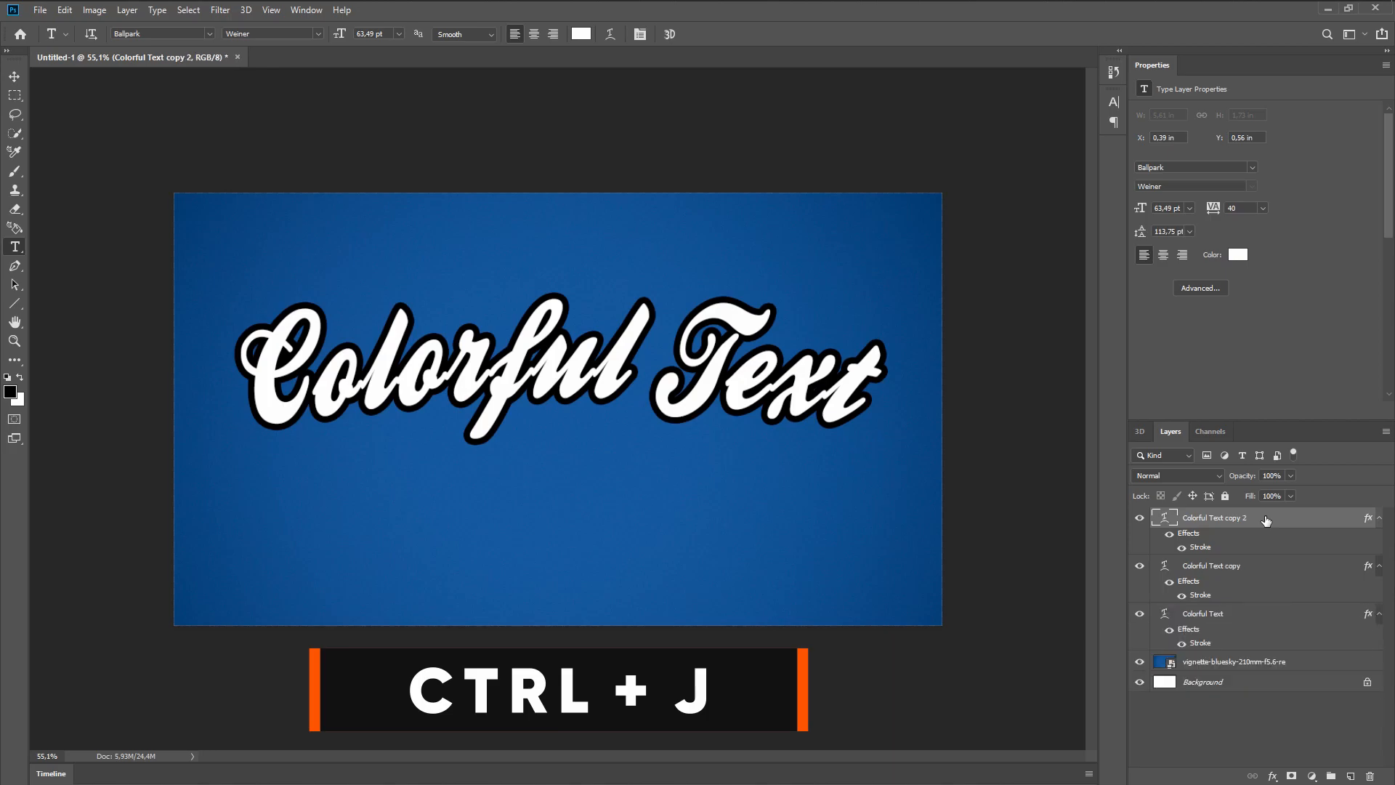
Change the stroke color of the Colorful Text copy layer to bright cyan #36e2fb
{"action": "double_click", "coordinate": [1237, 598]}
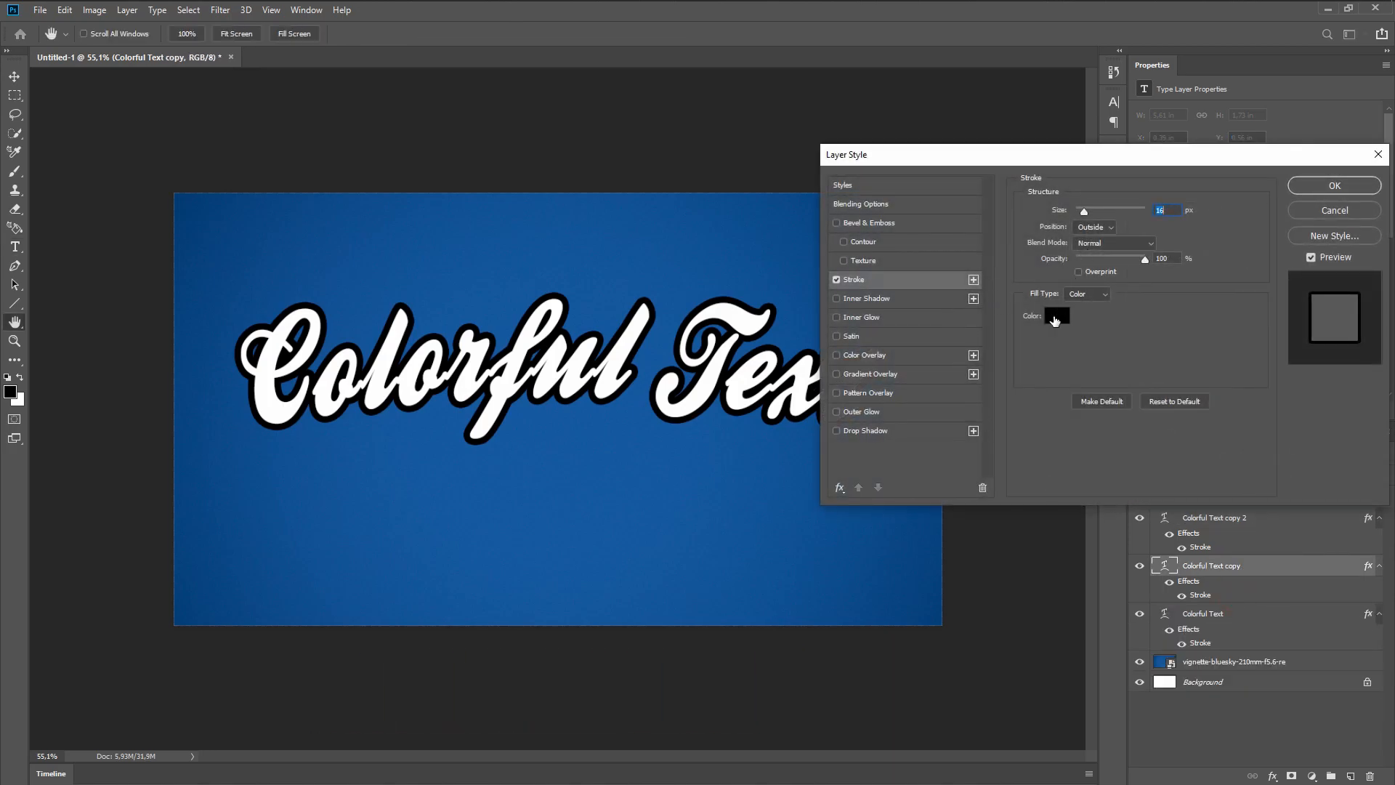
{"action": "left_click", "coordinate": [1054, 318]}
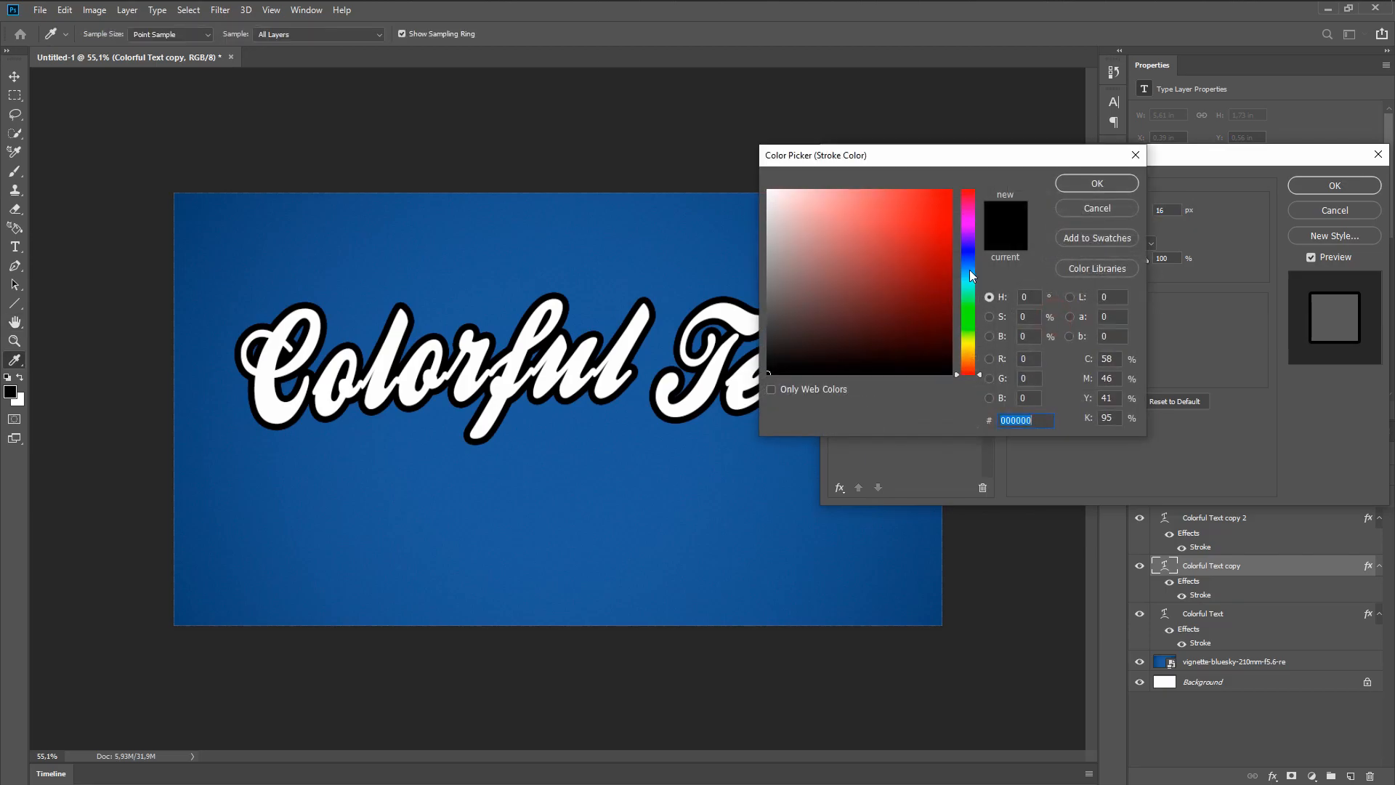
{"action": "left_click", "coordinate": [971, 341]}
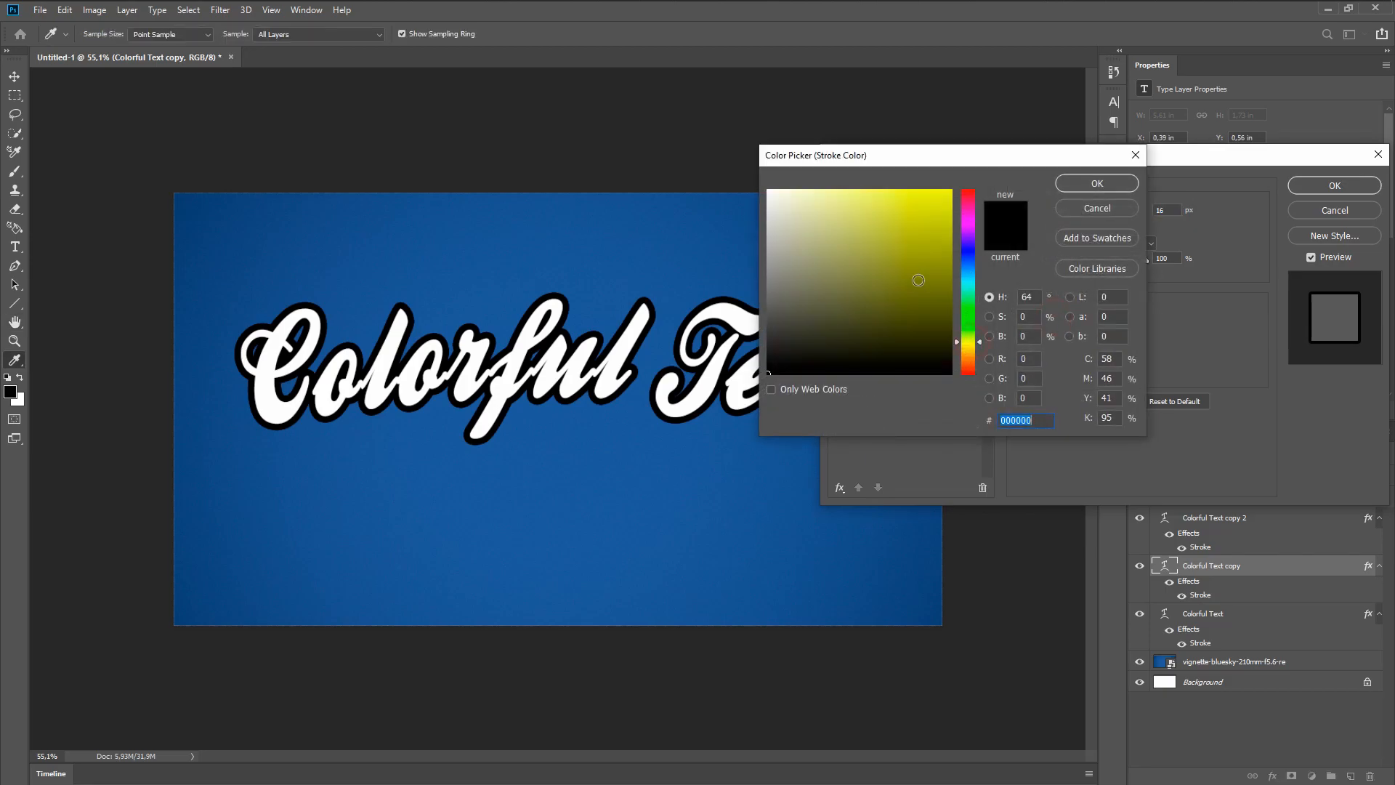
{"action": "left_click_drag", "start_coordinate": [935, 242], "coordinate": [913, 195]}
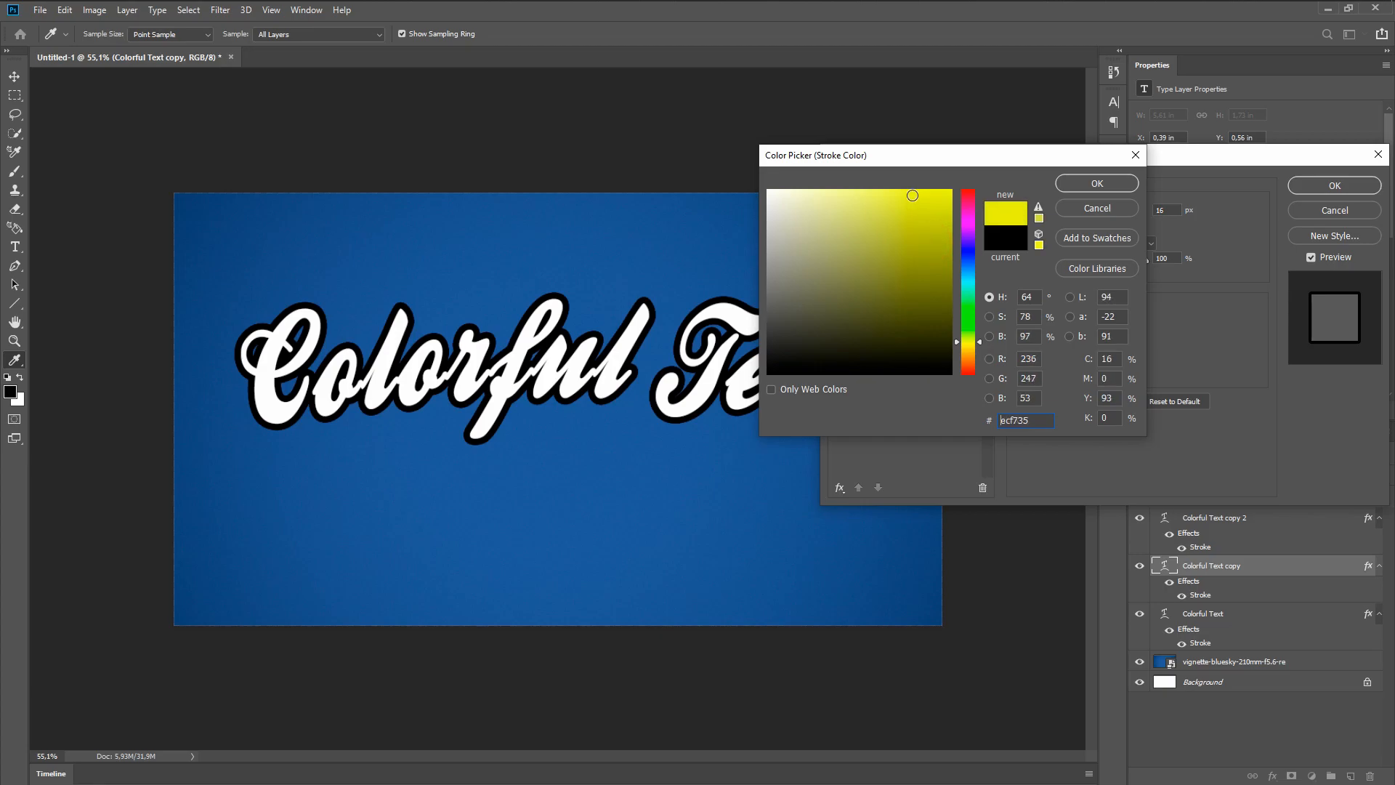
{"action": "left_click", "coordinate": [969, 278]}
{"action": "left_click", "coordinate": [912, 192]}
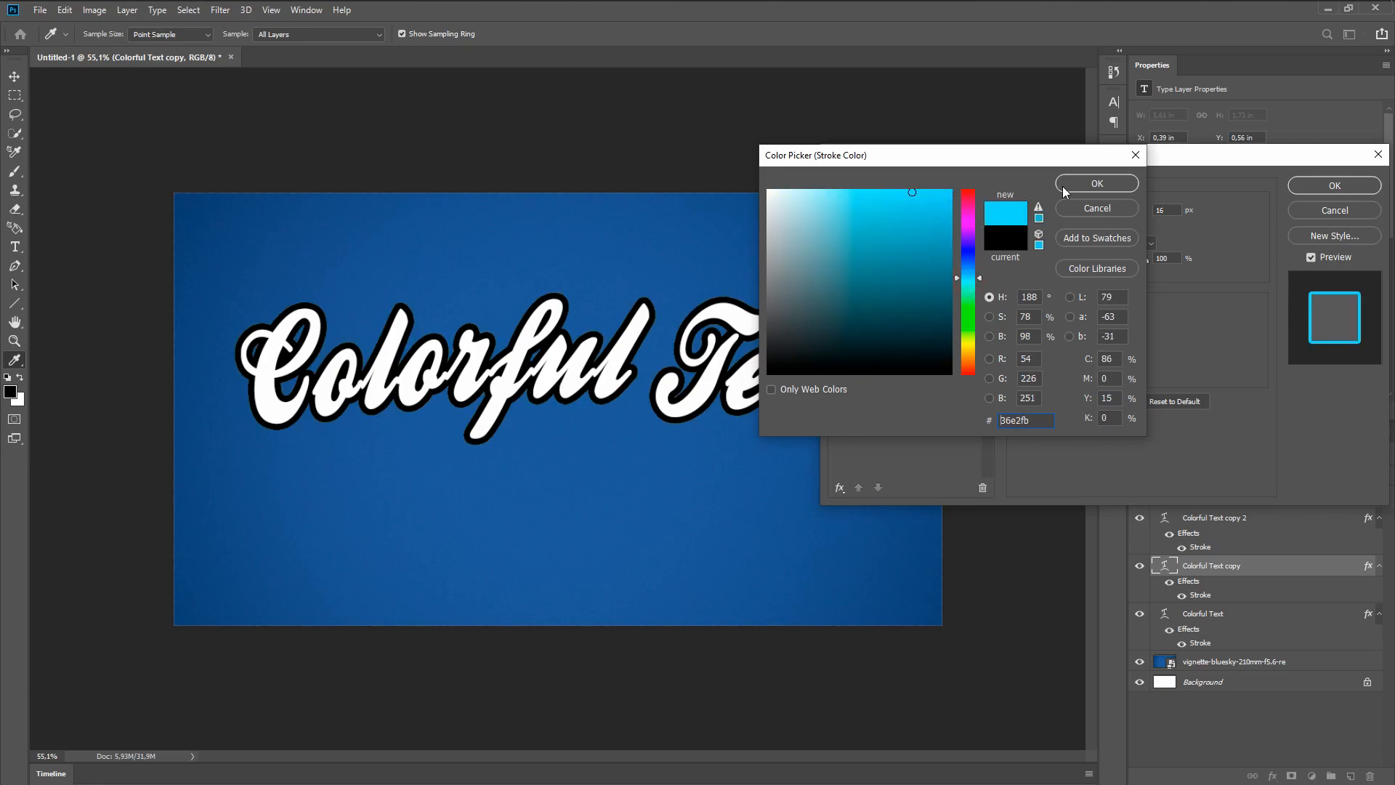
{"action": "left_click", "coordinate": [1097, 183]}
{"action": "left_click", "coordinate": [1334, 185]}
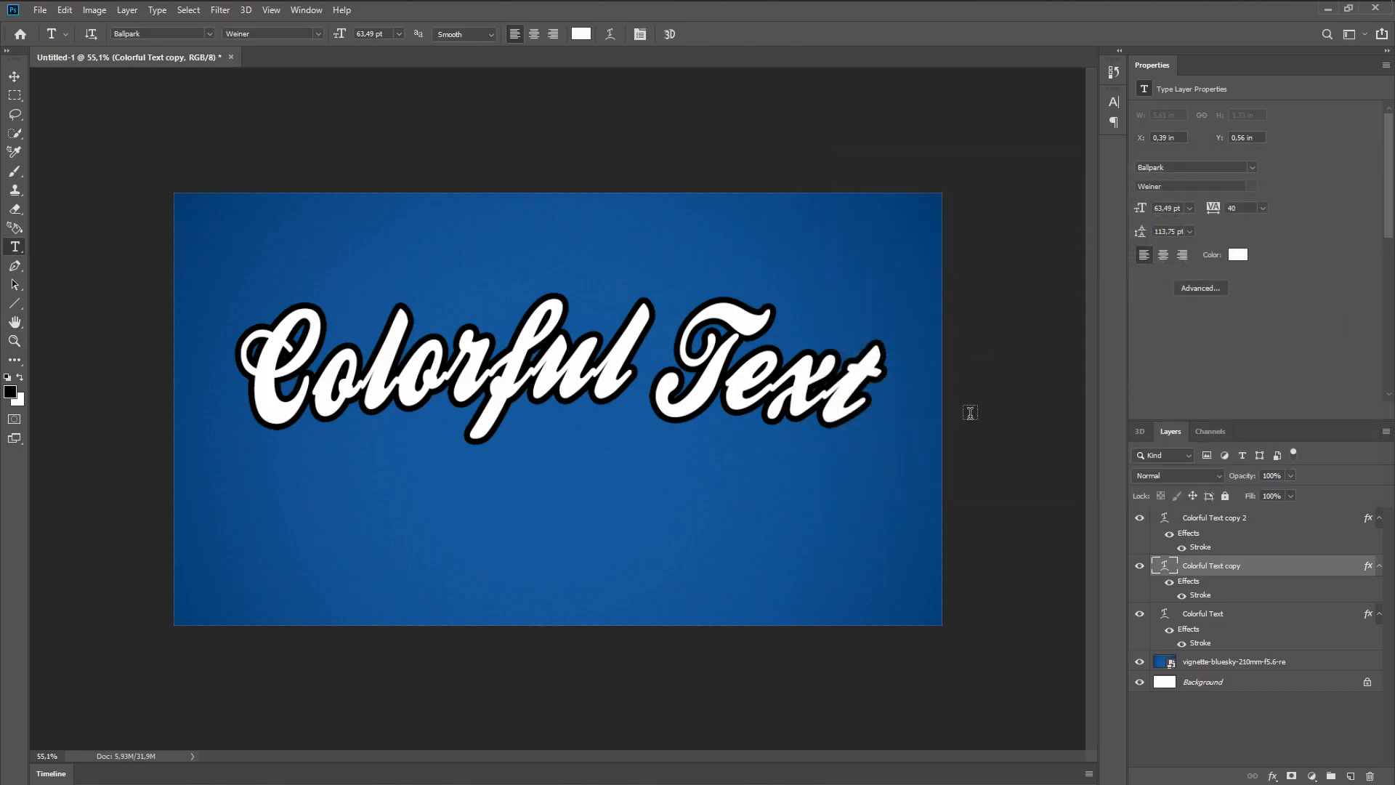
Nudge the cyan-stroked Colorful Text copy layer right and down to X 0.43 in, Y 0.58 in
{"action": "key", "text": "ctrl+Right"}
{"action": "key", "text": "ctrl+Right"}
{"action": "key", "text": "ctrl+Right"}
{"action": "key", "text": "ctrl+Right"}
{"action": "key", "text": "ctrl+Right"}
{"action": "key", "text": "ctrl+Down"}
{"action": "key", "text": "ctrl+Down"}
{"action": "key", "text": "ctrl+Down"}
{"action": "key", "text": "ctrl+Right"}
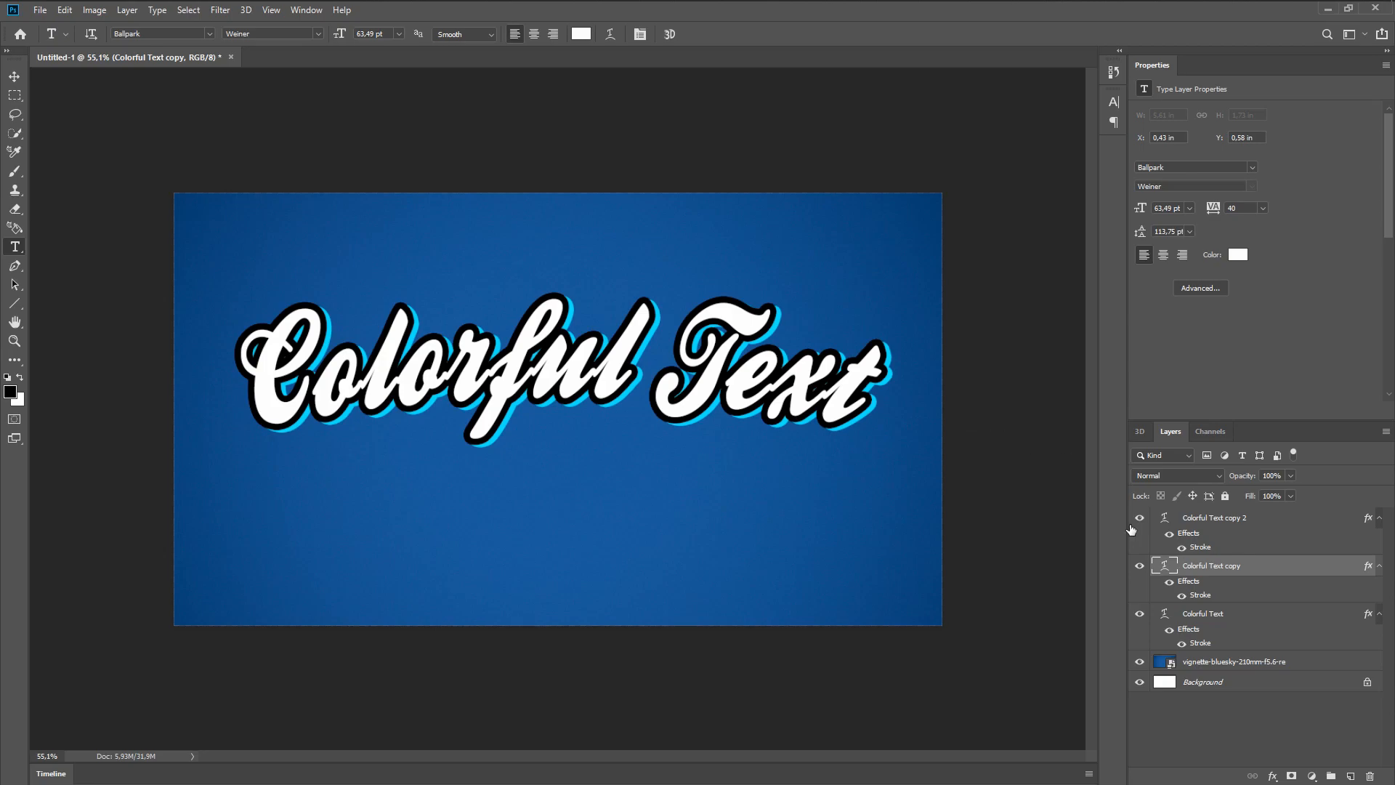
Set the black stroke size of the original Colorful Text layer to 21 px
{"action": "left_click", "coordinate": [1223, 646]}
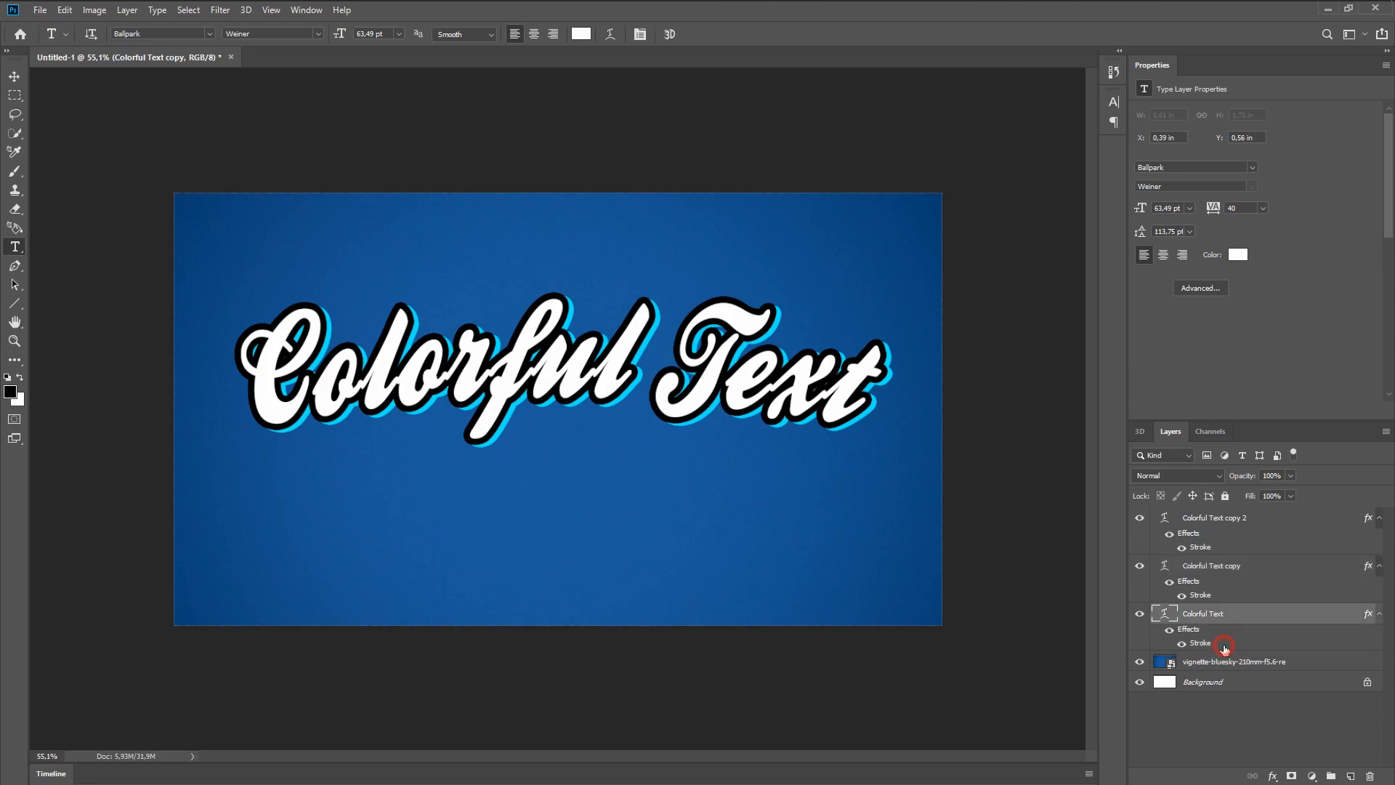
{"action": "double_click", "coordinate": [1224, 645]}
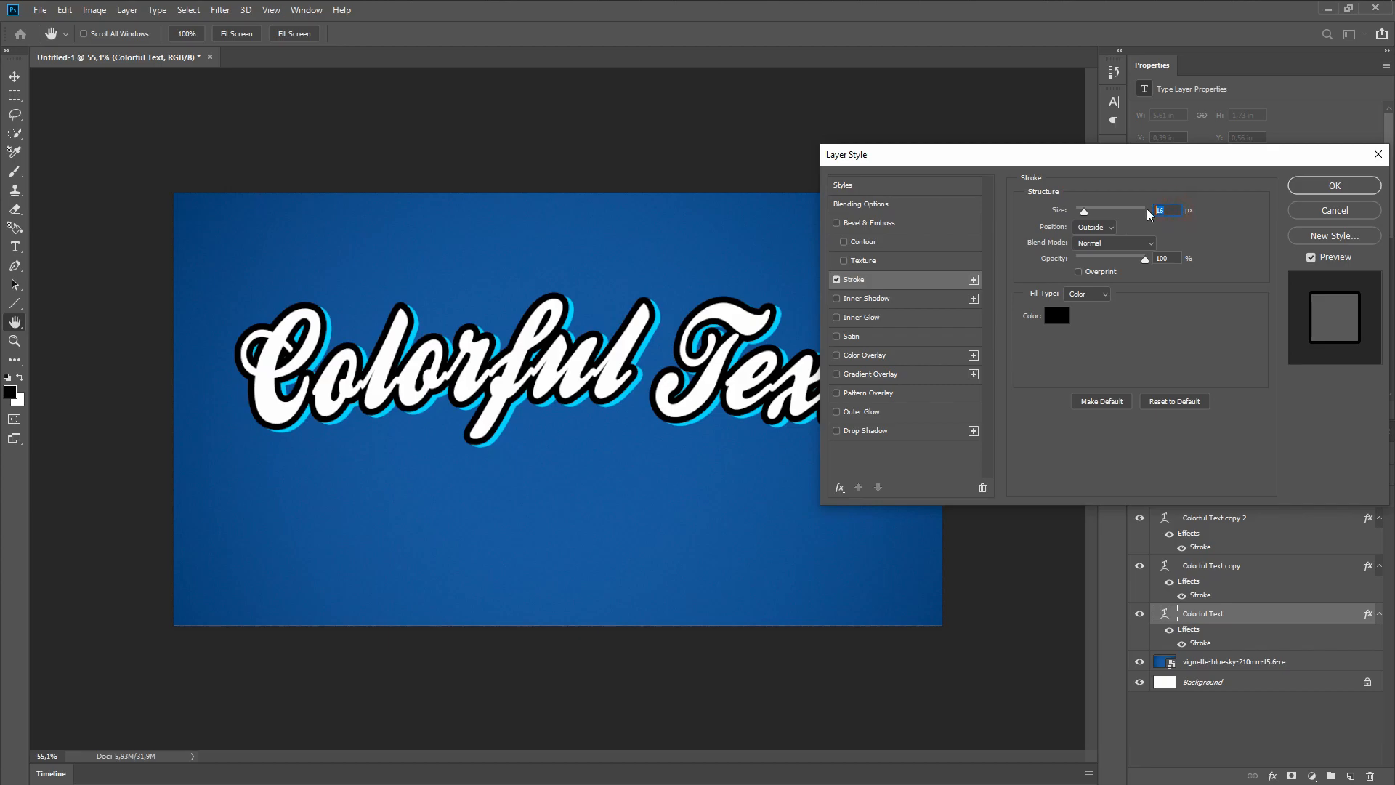
{"action": "left_click_drag", "start_coordinate": [1085, 209], "coordinate": [1087, 211]}
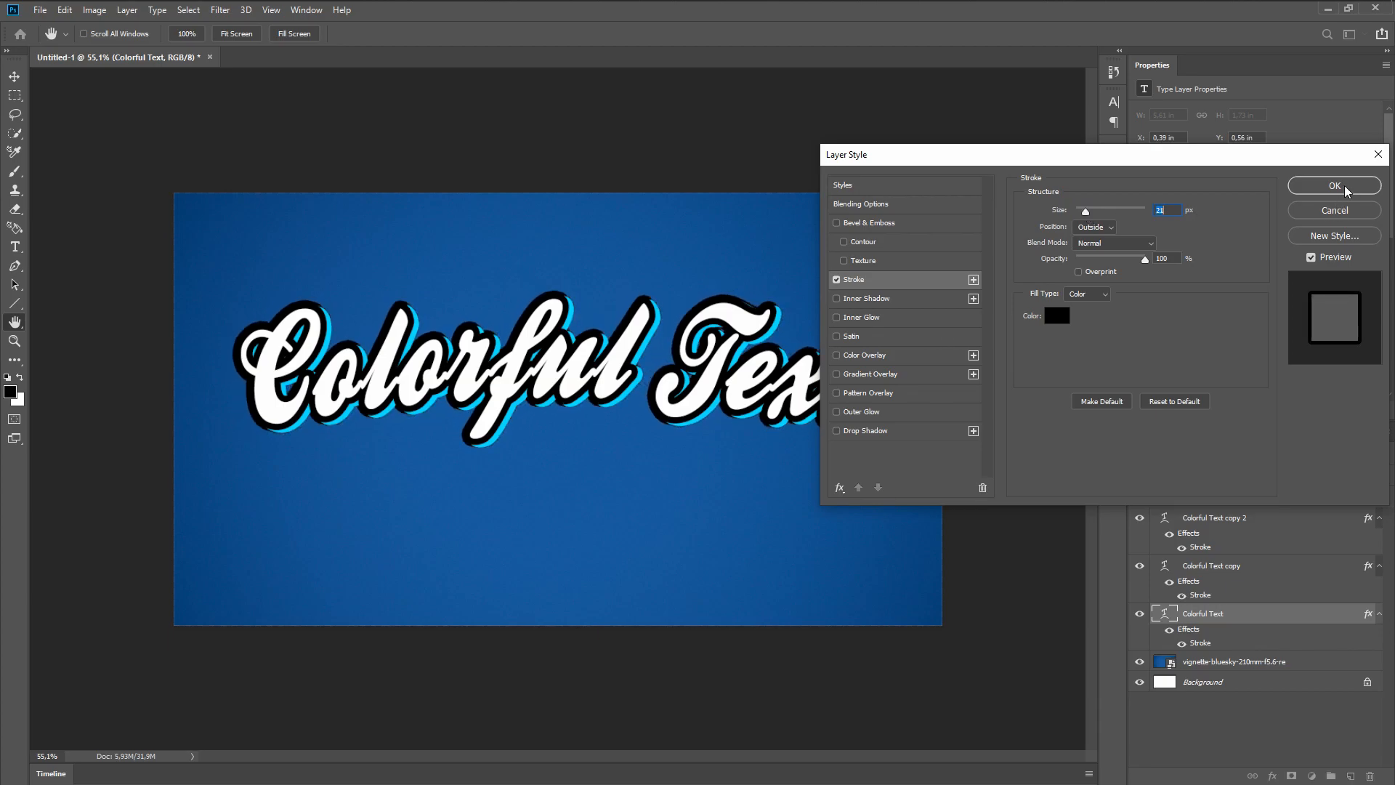
{"action": "left_click", "coordinate": [1343, 186]}
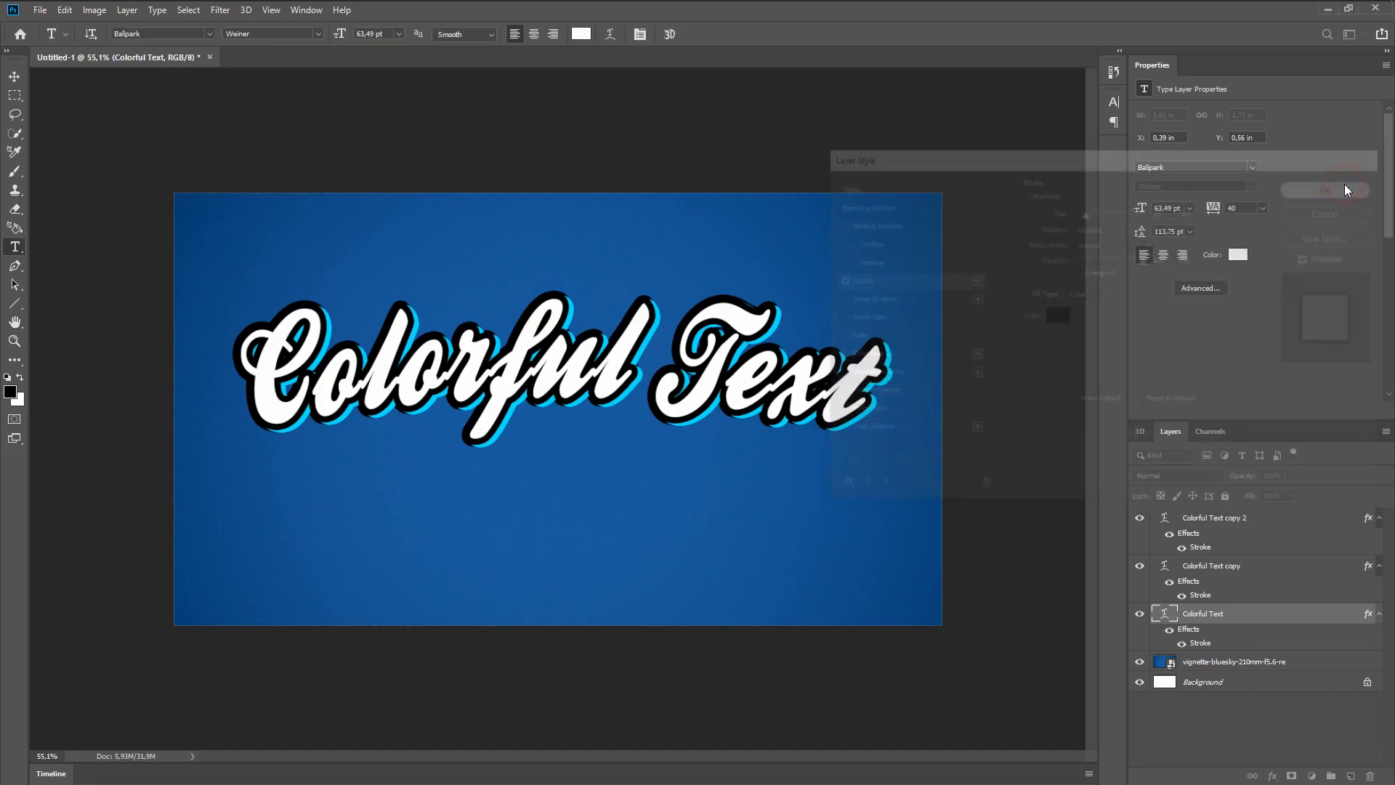
Group the three Colorful Text layers together
{"action": "left_click", "coordinate": [1260, 524]}
{"action": "left_click", "coordinate": [1241, 567], "text": "shift"}
{"action": "left_click", "coordinate": [1244, 616], "text": "shift"}
{"action": "left_click_drag", "start_coordinate": [1243, 618], "coordinate": [1331, 776]}
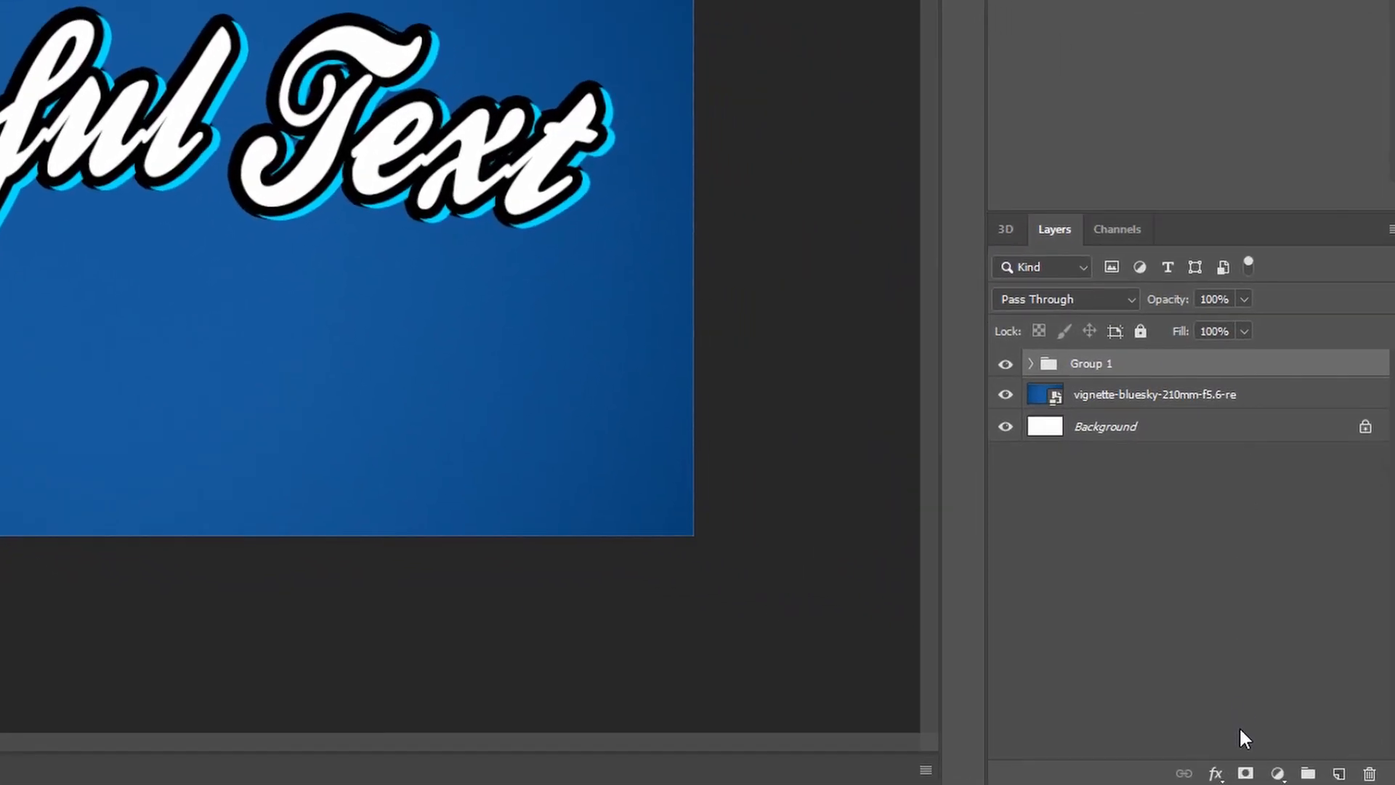
Add a white 21 px outside stroke to the group containing the text layers
{"action": "left_click", "coordinate": [1272, 776]}
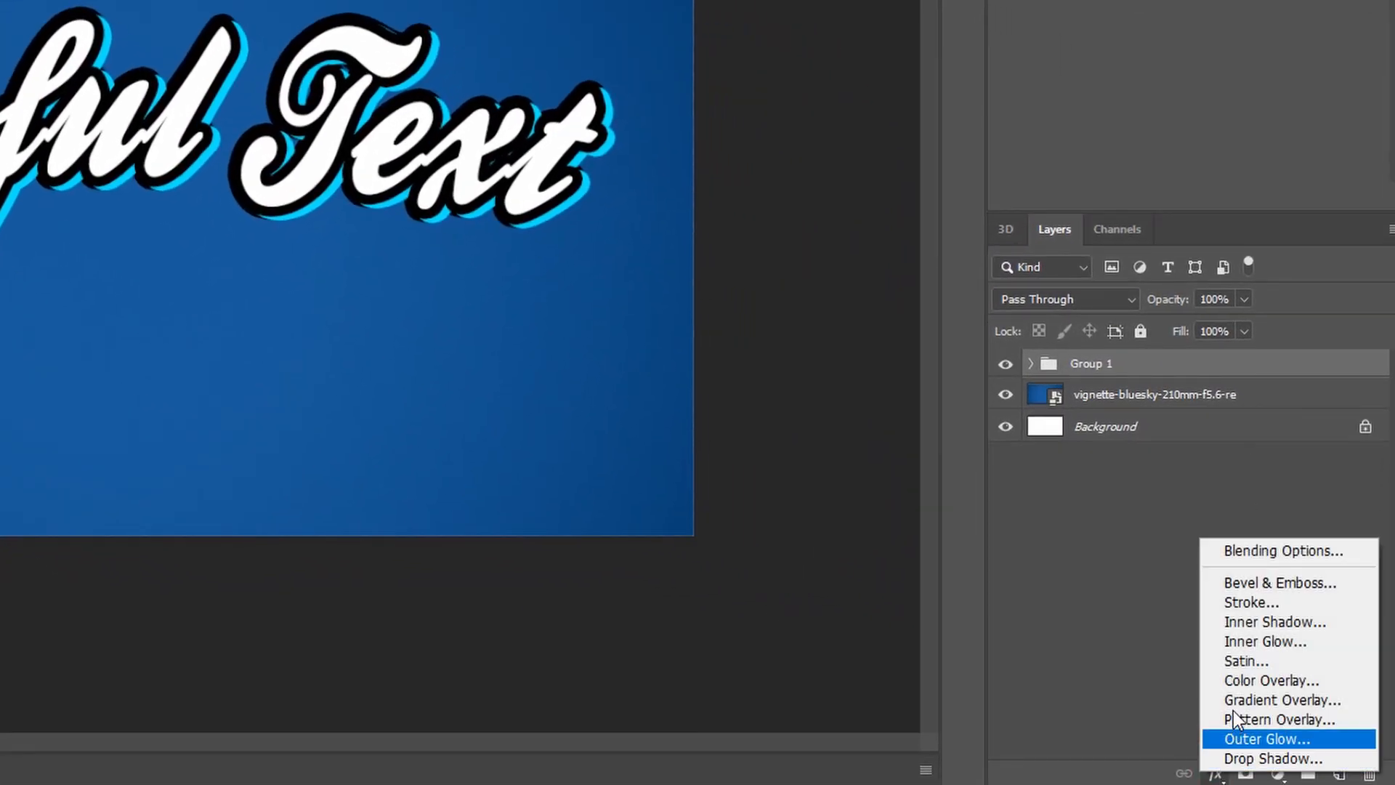
{"action": "left_click", "coordinate": [1251, 602]}
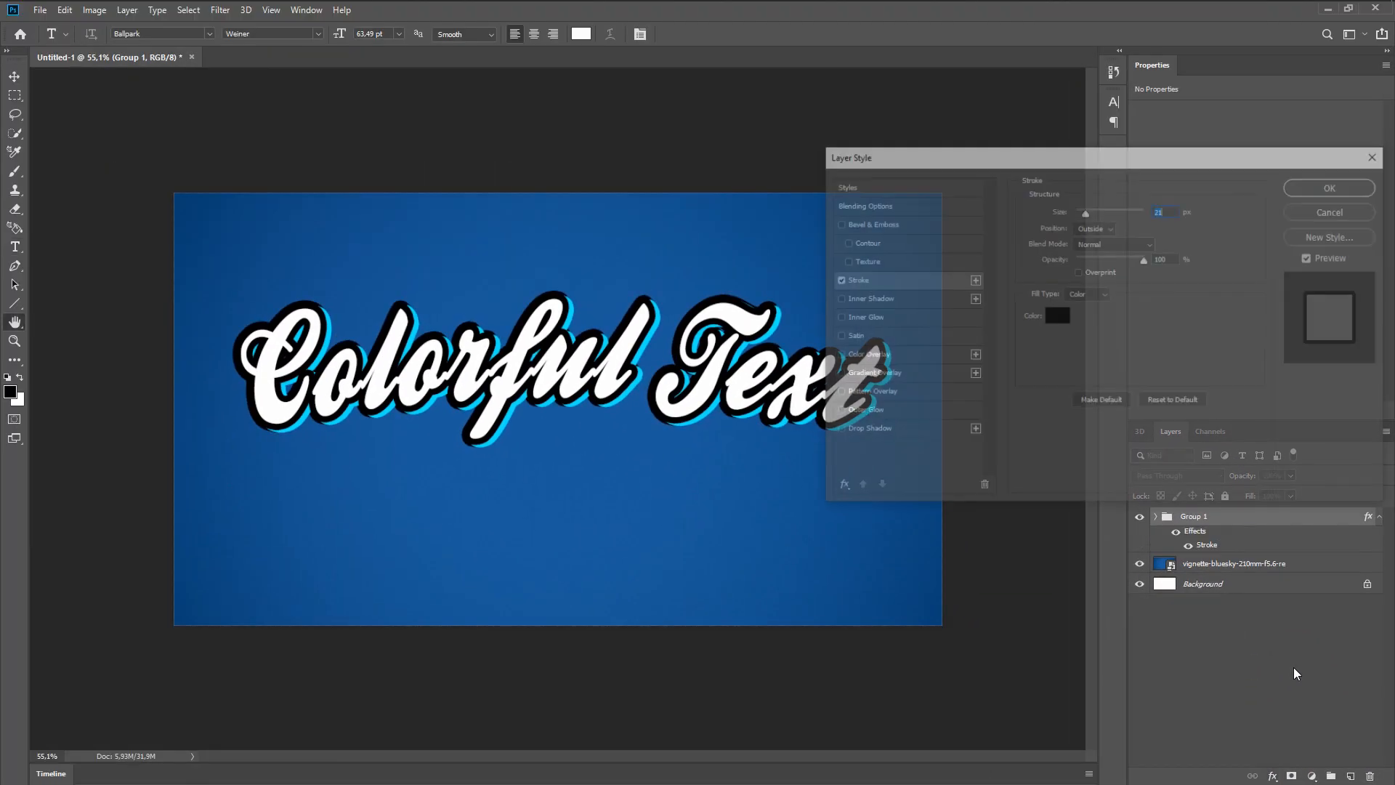
{"action": "left_click", "coordinate": [1056, 315]}
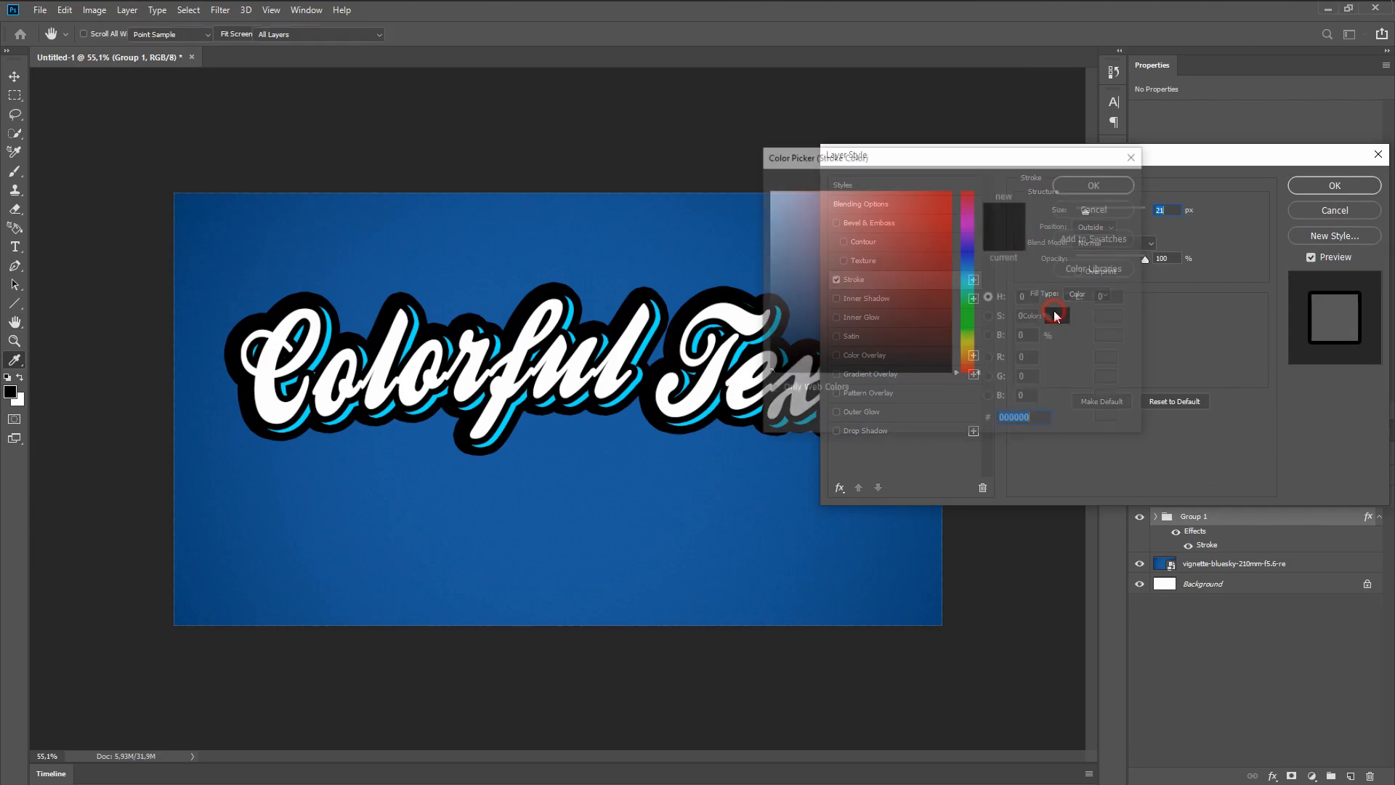
{"action": "left_click_drag", "start_coordinate": [819, 249], "coordinate": [693, 163]}
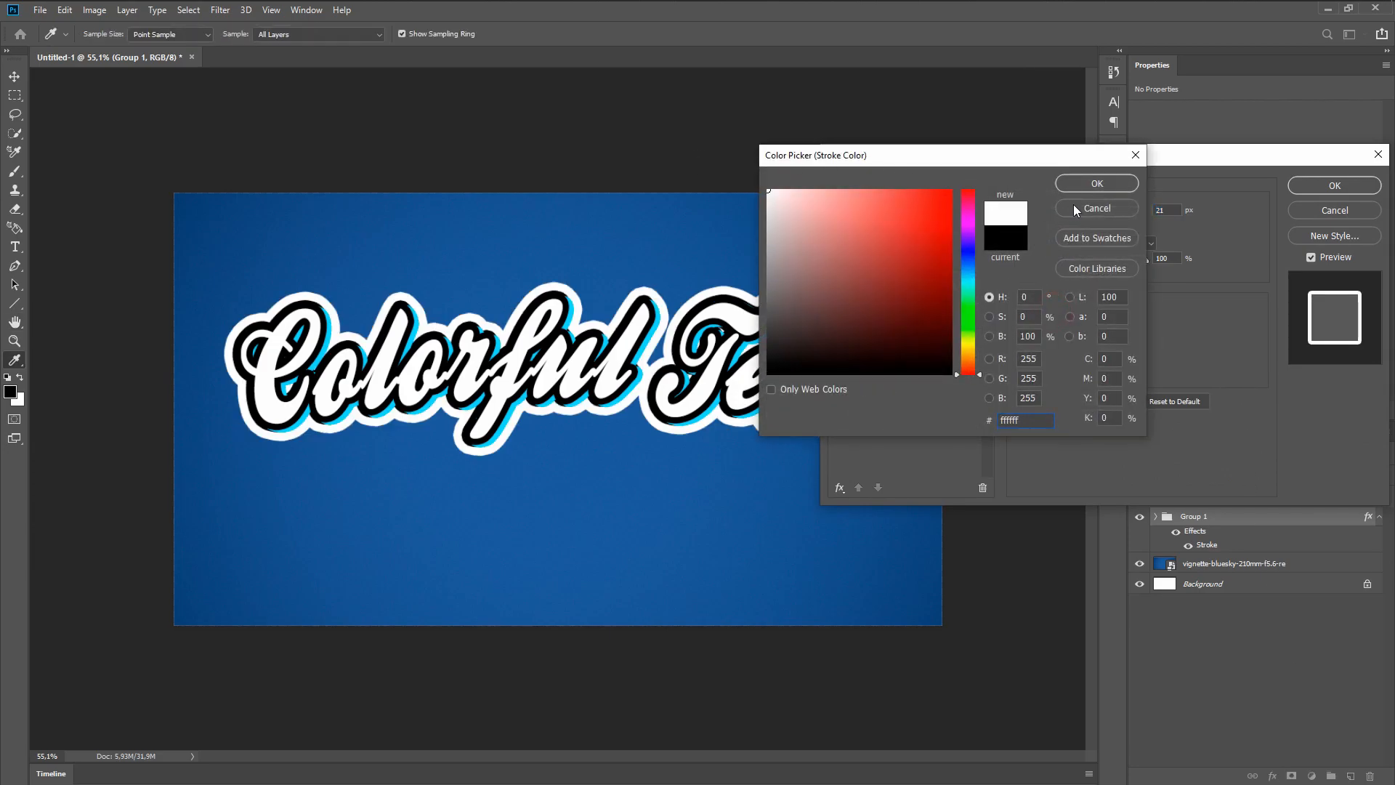
{"action": "left_click", "coordinate": [1118, 183]}
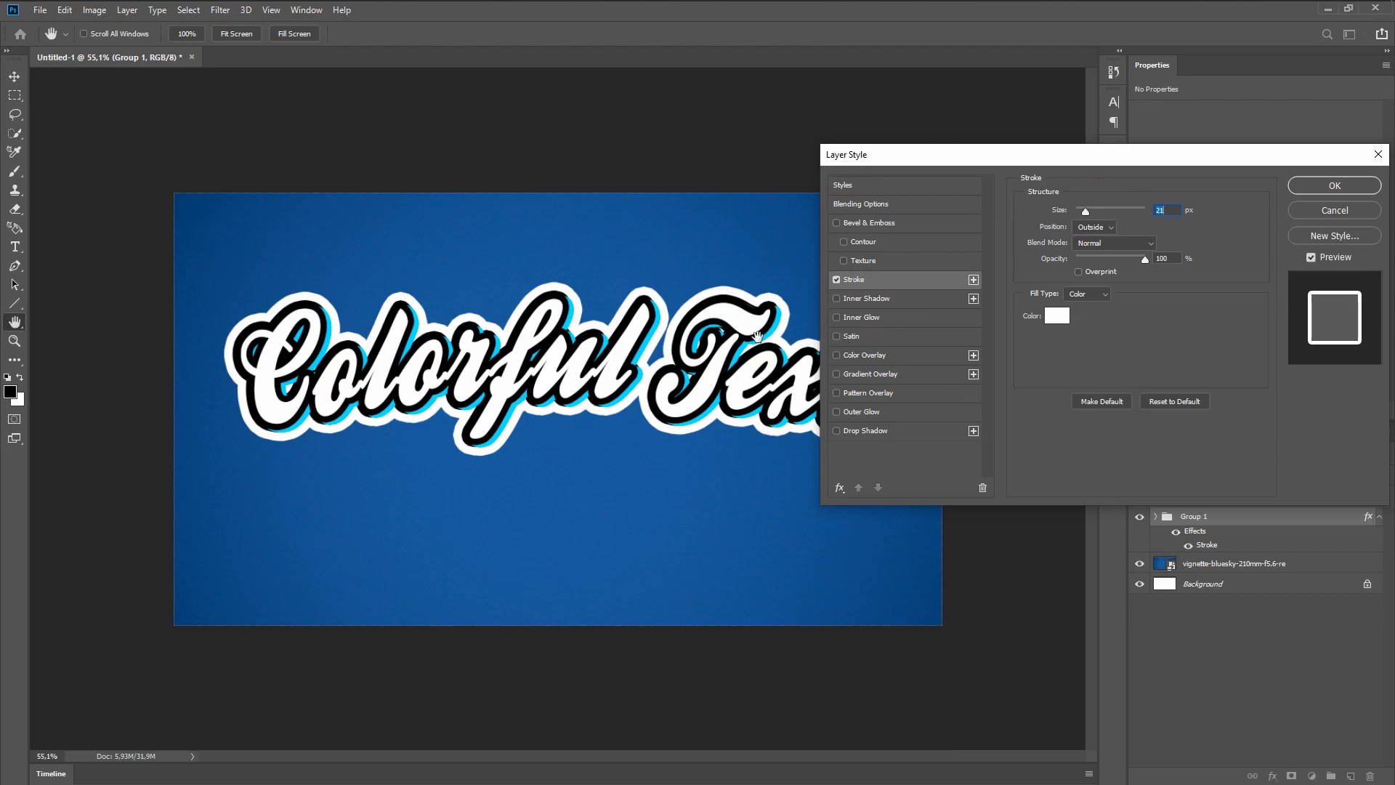
{"action": "left_click", "coordinate": [1354, 185]}
{"action": "key", "text": "t"}
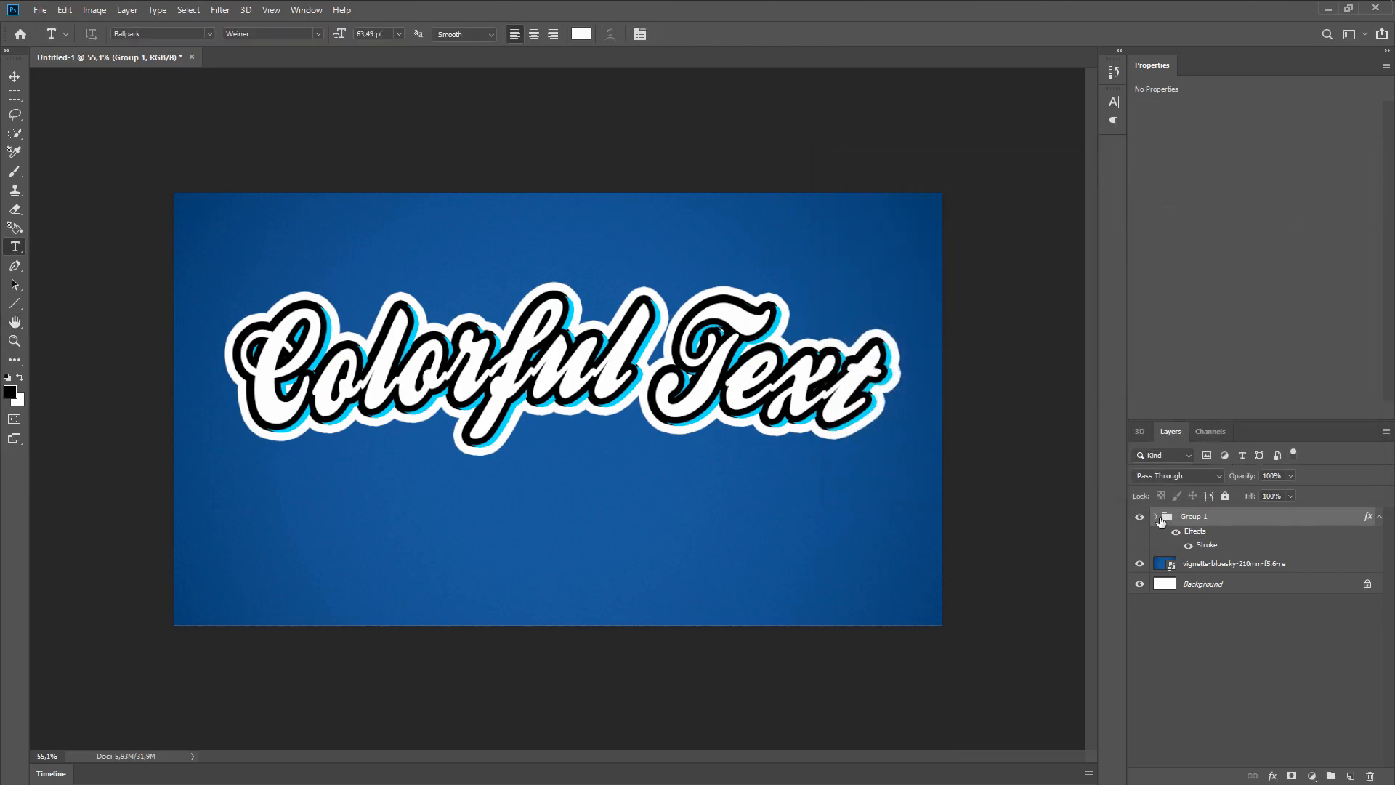
Free-transform the original Colorful Text layer inside the group, nudging it right and down to about X 973 px, Y 439 px
{"action": "left_click", "coordinate": [1155, 516]}
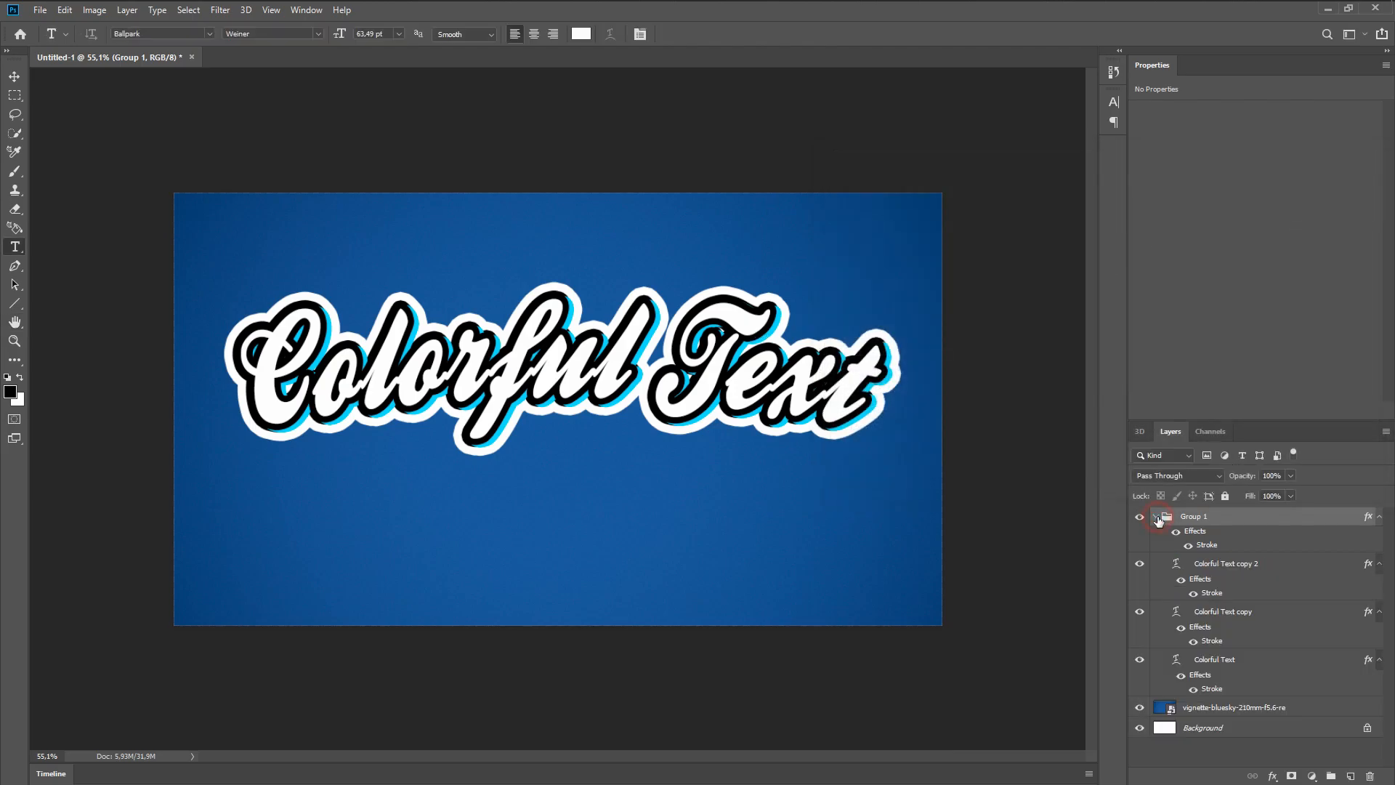
{"action": "left_click", "coordinate": [1245, 666]}
{"action": "key", "text": "ctrl+t"}
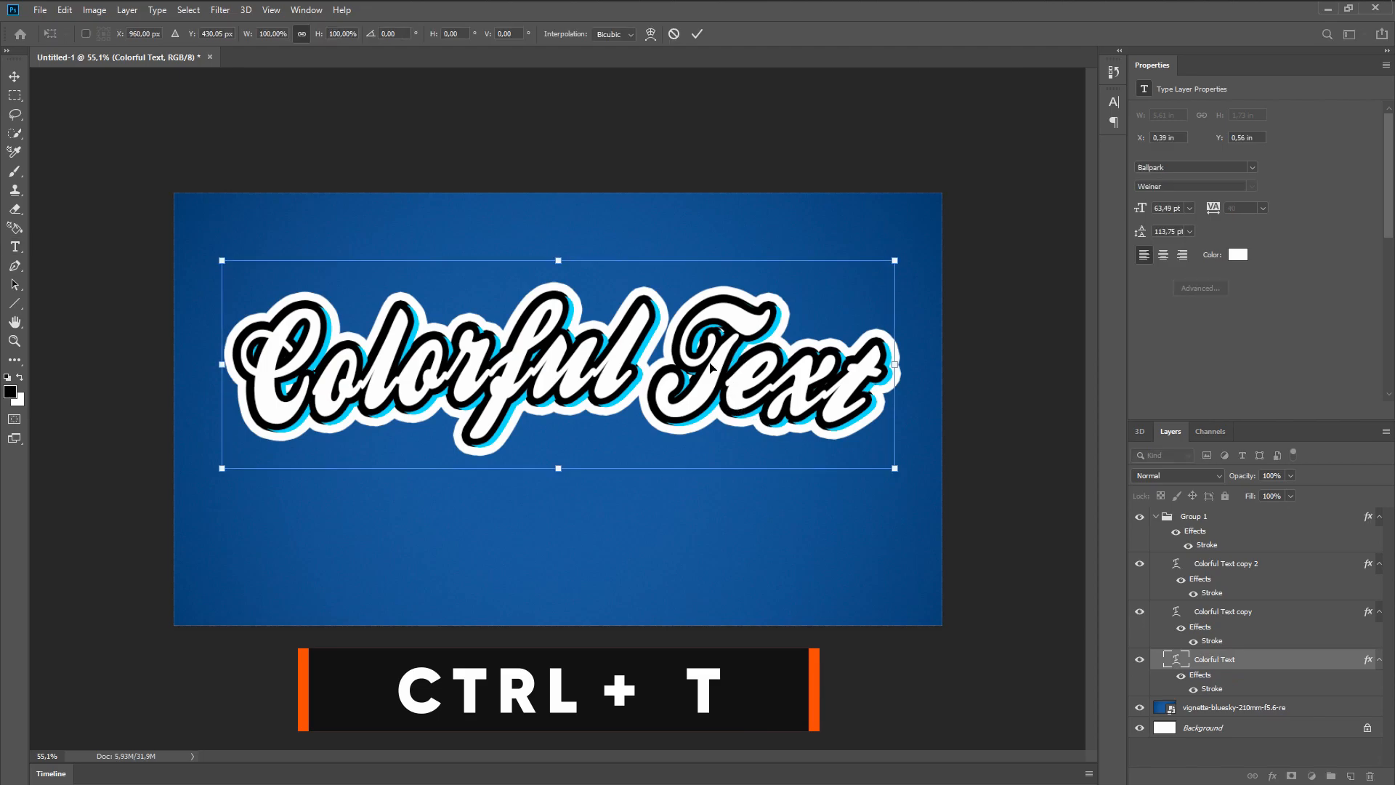
{"action": "key", "text": "Right"}
{"action": "key", "text": "Right"}
{"action": "key", "text": "Right"}
{"action": "key", "text": "Right"}
{"action": "key", "text": "Right"}
{"action": "key", "text": "Right"}
{"action": "key", "text": "Right"}
{"action": "key", "text": "Right"}
{"action": "key", "text": "Right"}
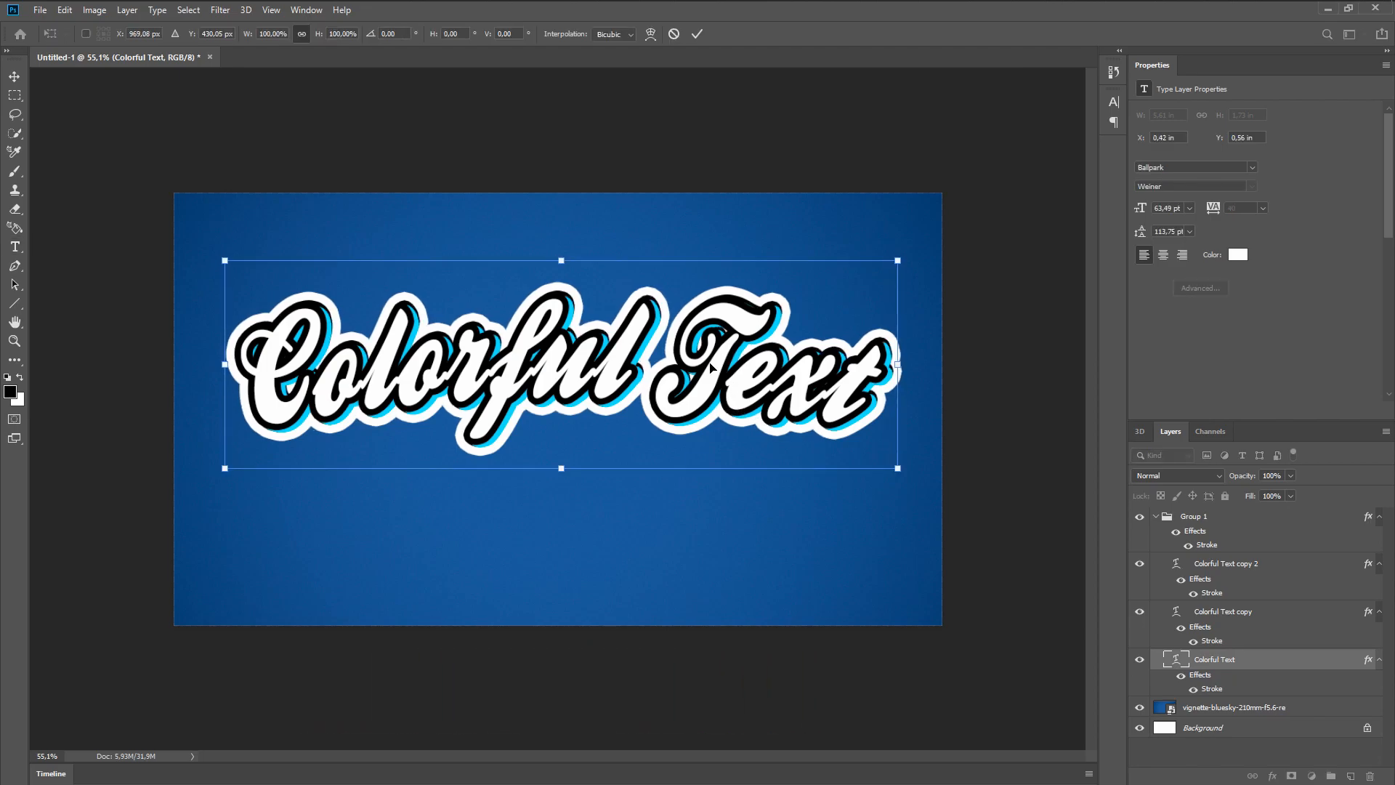
{"action": "key", "text": "Down"}
{"action": "key", "text": "Down"}
{"action": "key", "text": "Down"}
{"action": "key", "text": "Down"}
{"action": "key", "text": "Down"}
{"action": "key", "text": "Down"}
{"action": "key", "text": "Down"}
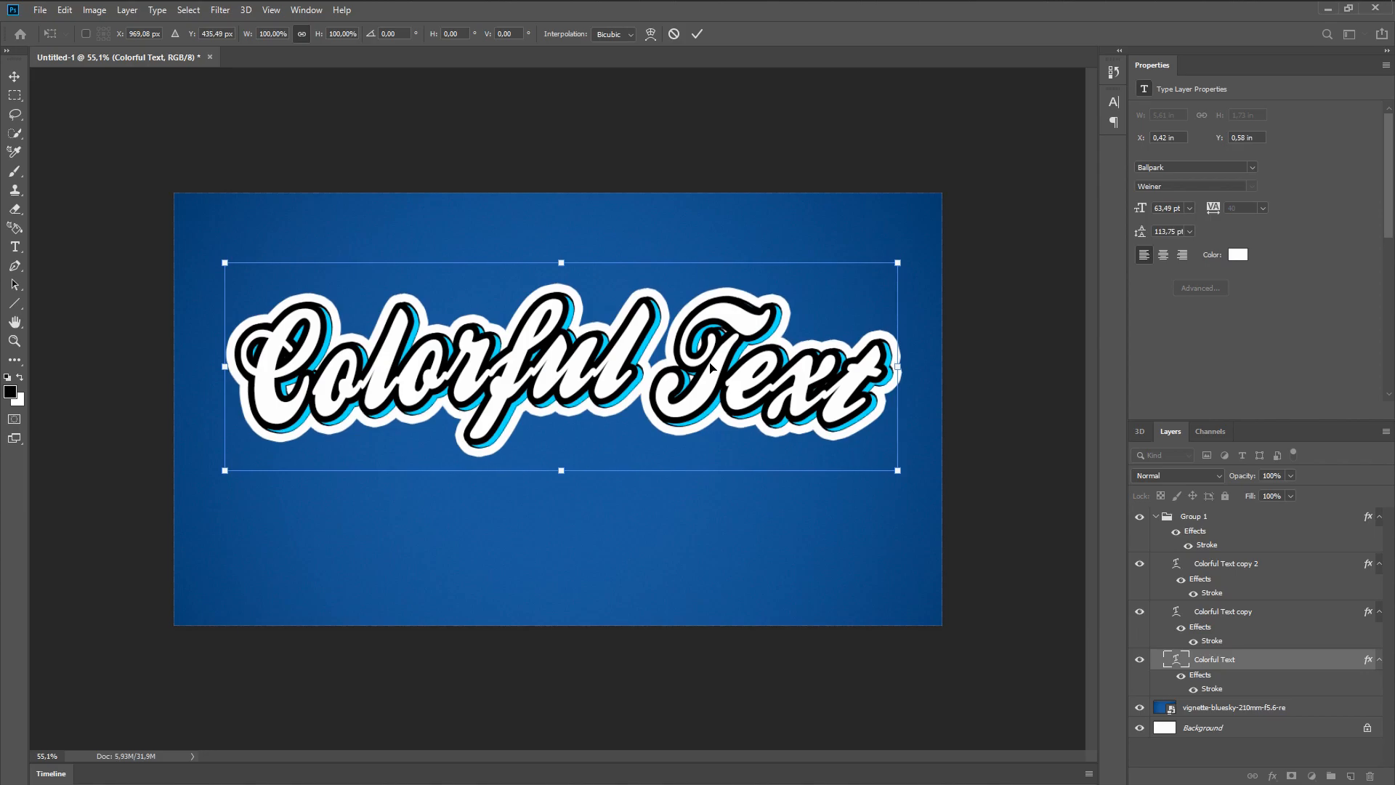
{"action": "key", "text": "Down"}
{"action": "key", "text": "Down"}
{"action": "key", "text": "Right"}
{"action": "key", "text": "Right"}
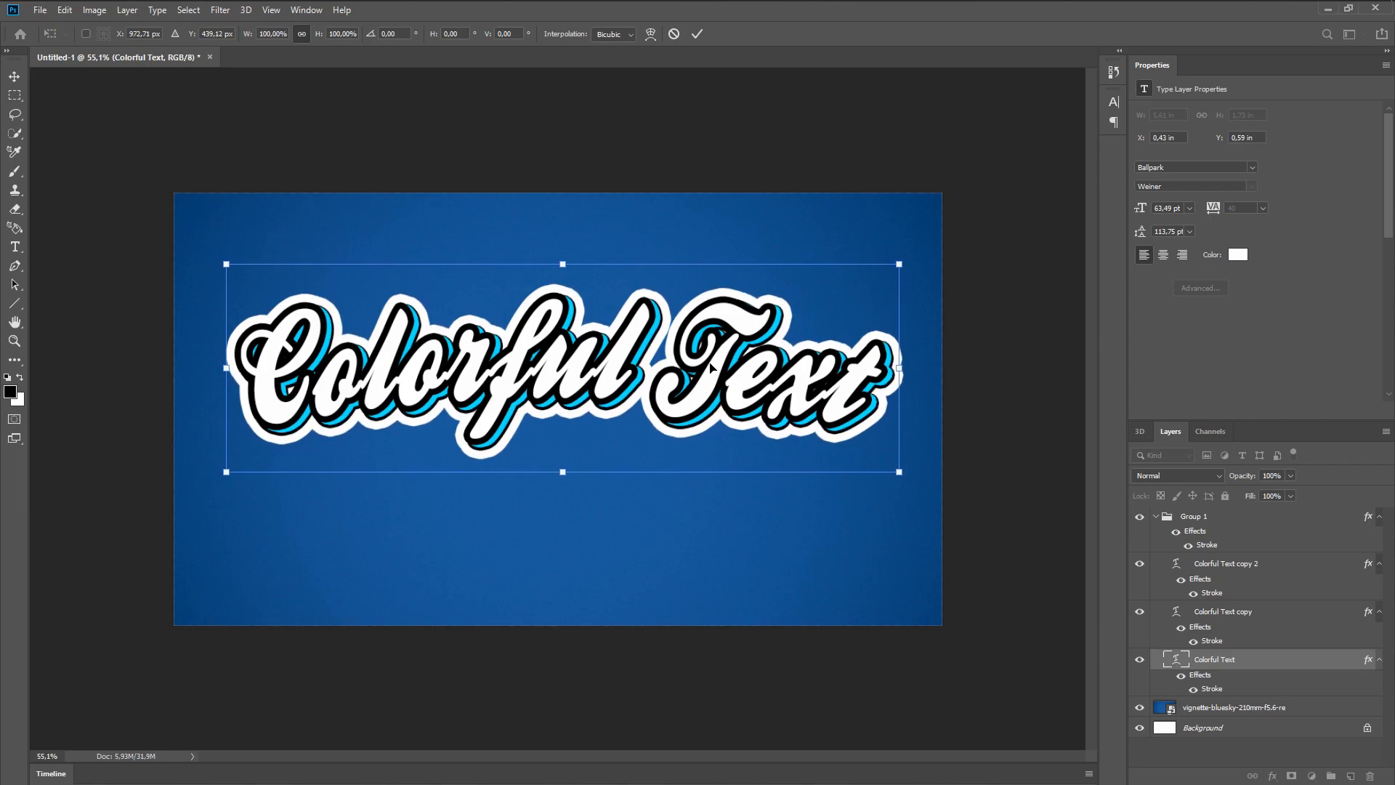
{"action": "left_click", "coordinate": [697, 33]}
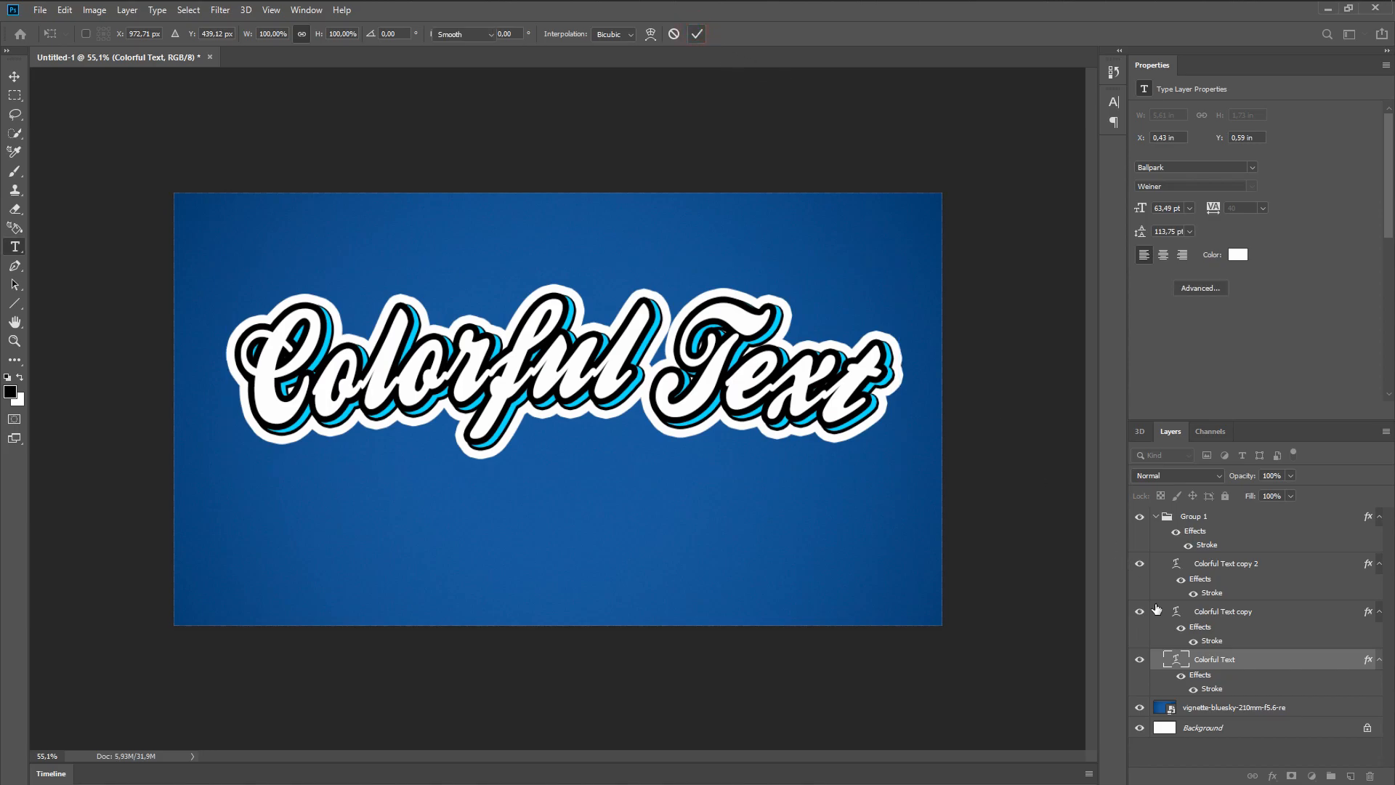
Set the stroke size of the original Colorful Text layer to 27 px
{"action": "double_click", "coordinate": [1247, 691]}
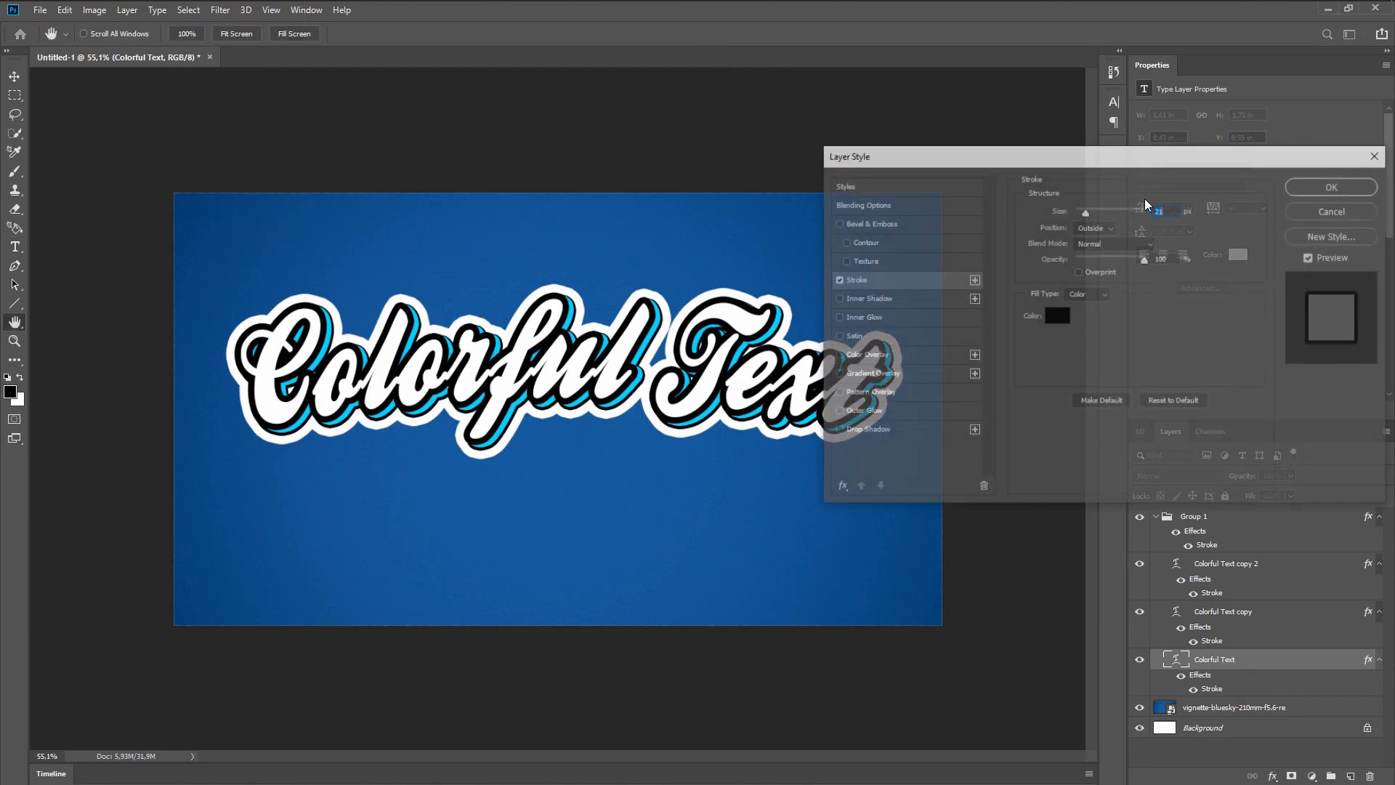
{"action": "left_click_drag", "start_coordinate": [1086, 216], "coordinate": [1088, 213]}
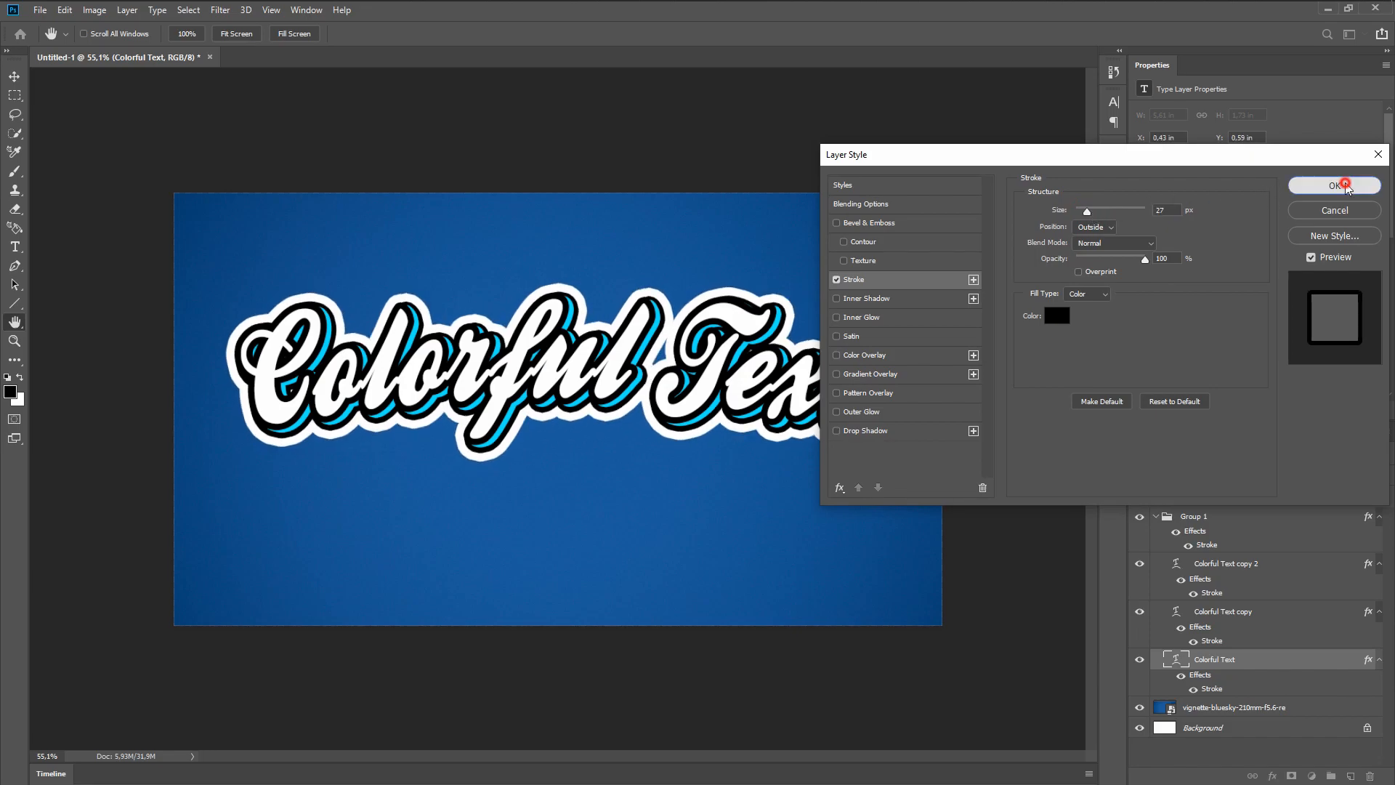
{"action": "left_click", "coordinate": [1333, 186]}
Center the text group horizontally on the canvas at X 960 px and move it down to about Y 454 px
{"action": "scroll", "coordinate": [536, 395], "scroll_direction": "down", "scroll_amount": 2}
{"action": "scroll", "coordinate": [535, 395], "scroll_direction": "up", "scroll_amount": 2}
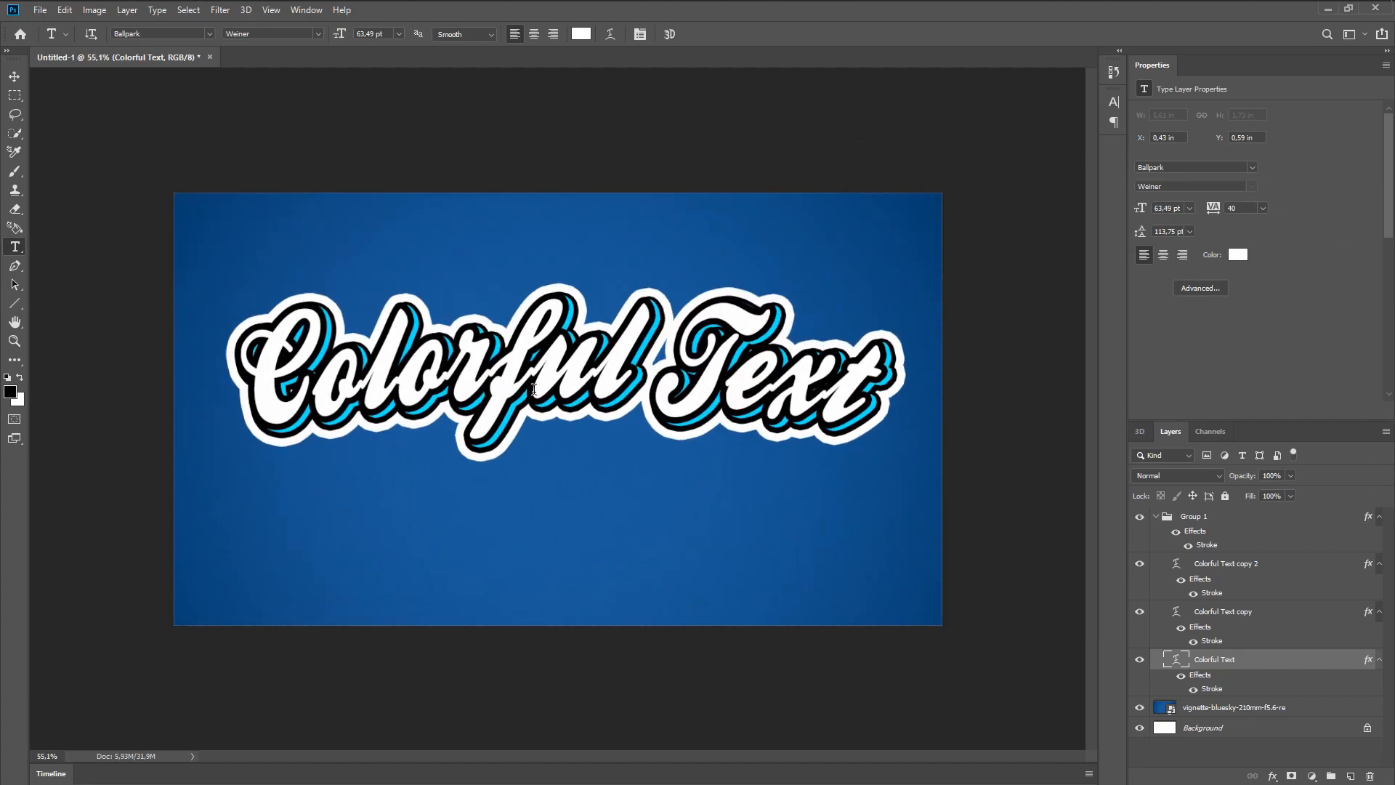
{"action": "scroll", "coordinate": [538, 389], "scroll_direction": "down", "scroll_amount": 1}
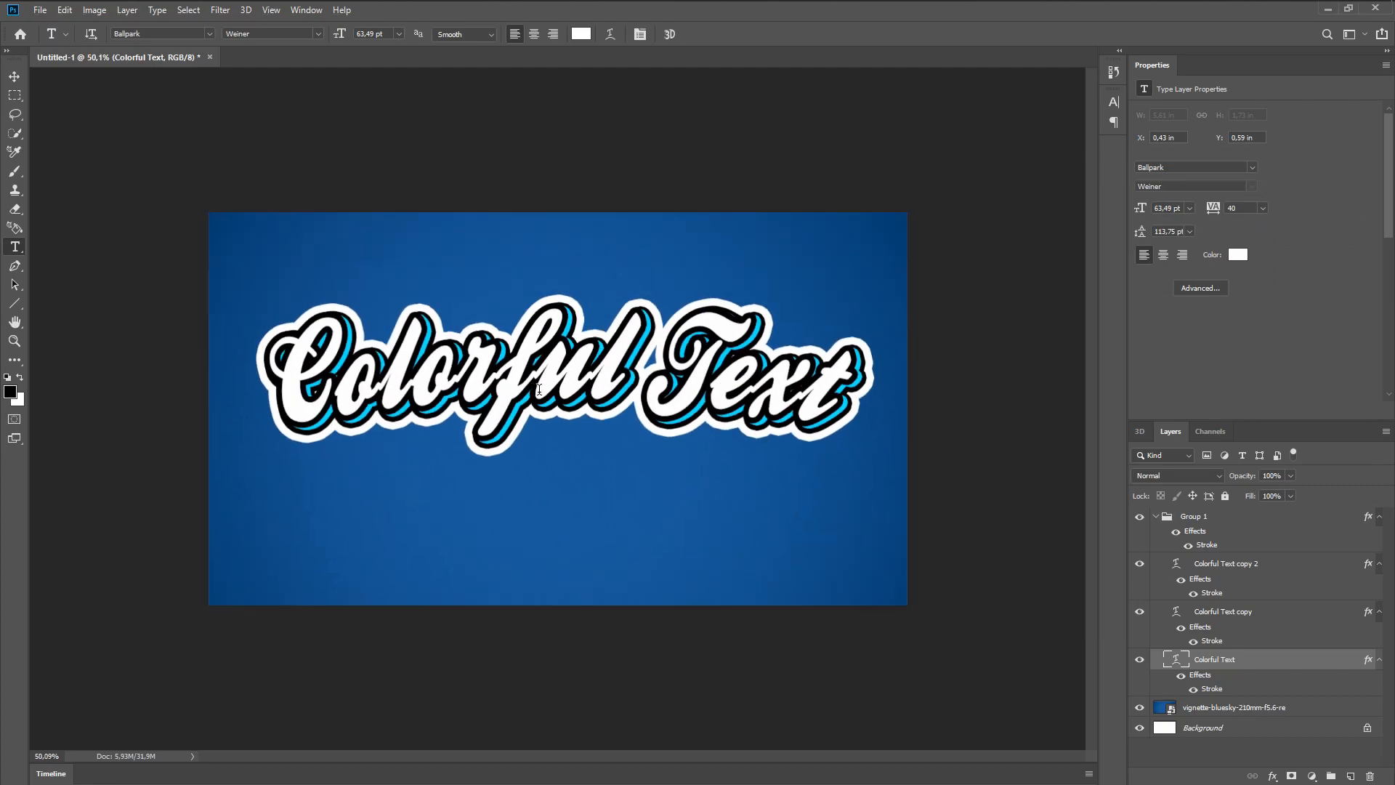
{"action": "left_click", "coordinate": [1206, 517]}
{"action": "key", "text": "ctrl+t"}
{"action": "left_click_drag", "start_coordinate": [637, 374], "coordinate": [634, 374]}
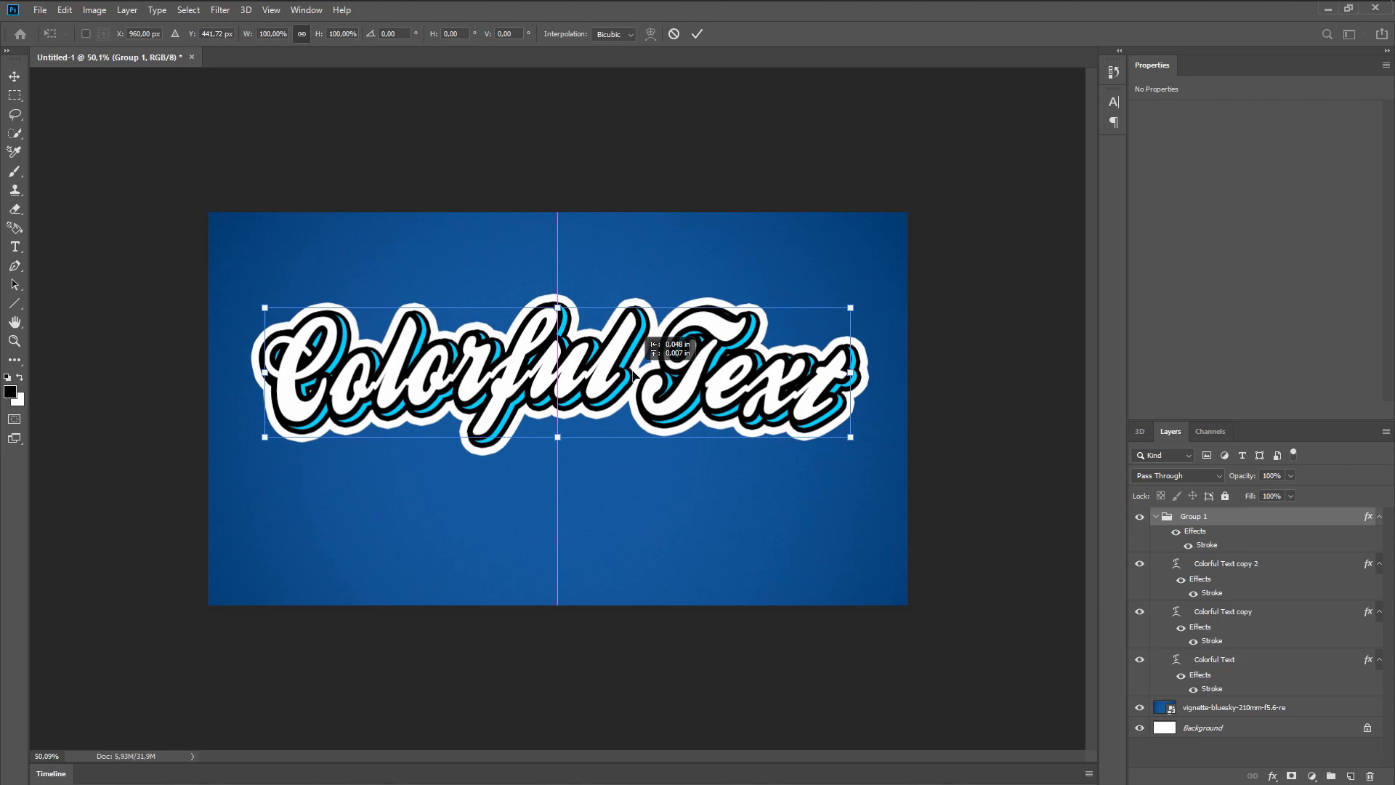
{"action": "left_click_drag", "start_coordinate": [544, 386], "coordinate": [544, 395]}
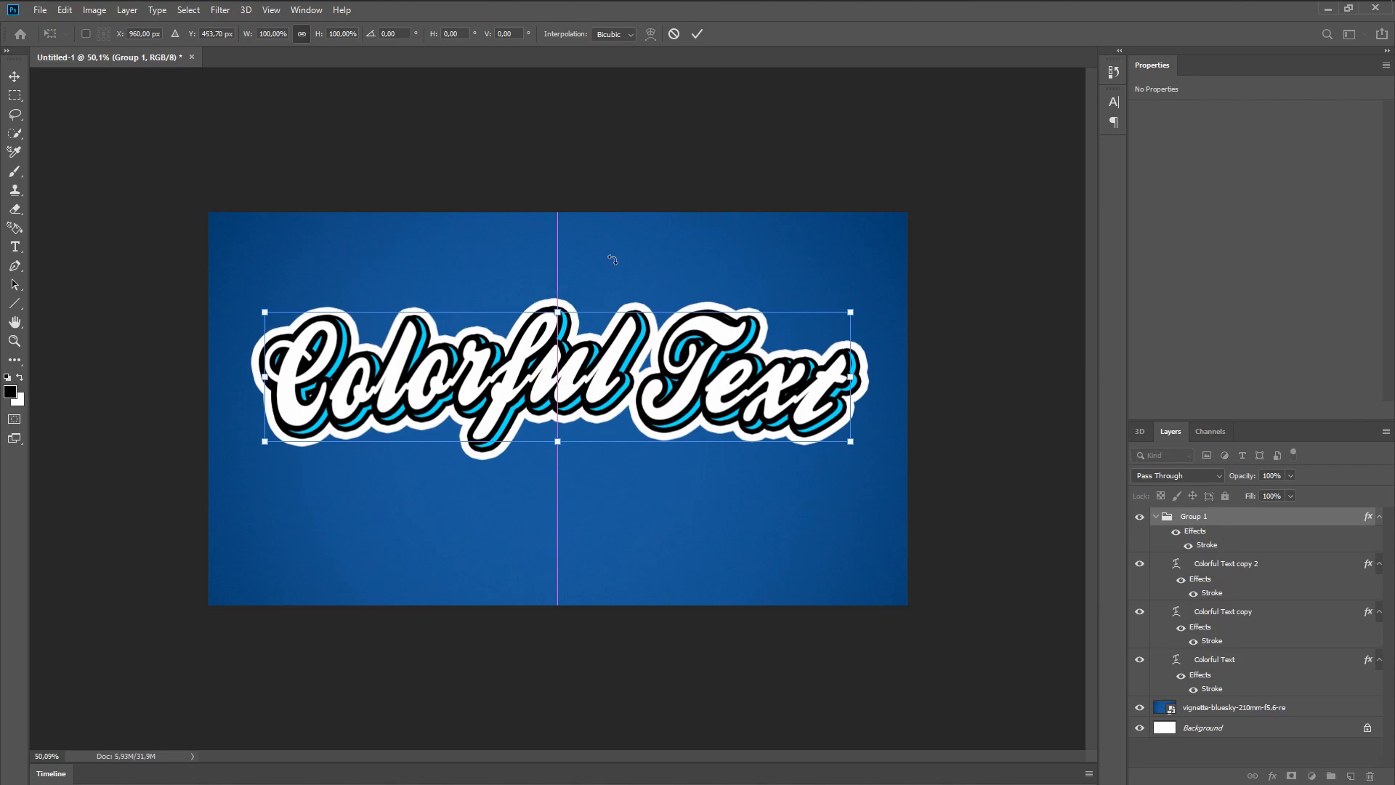
{"action": "key", "text": "t"}
{"action": "left_click", "coordinate": [697, 34]}
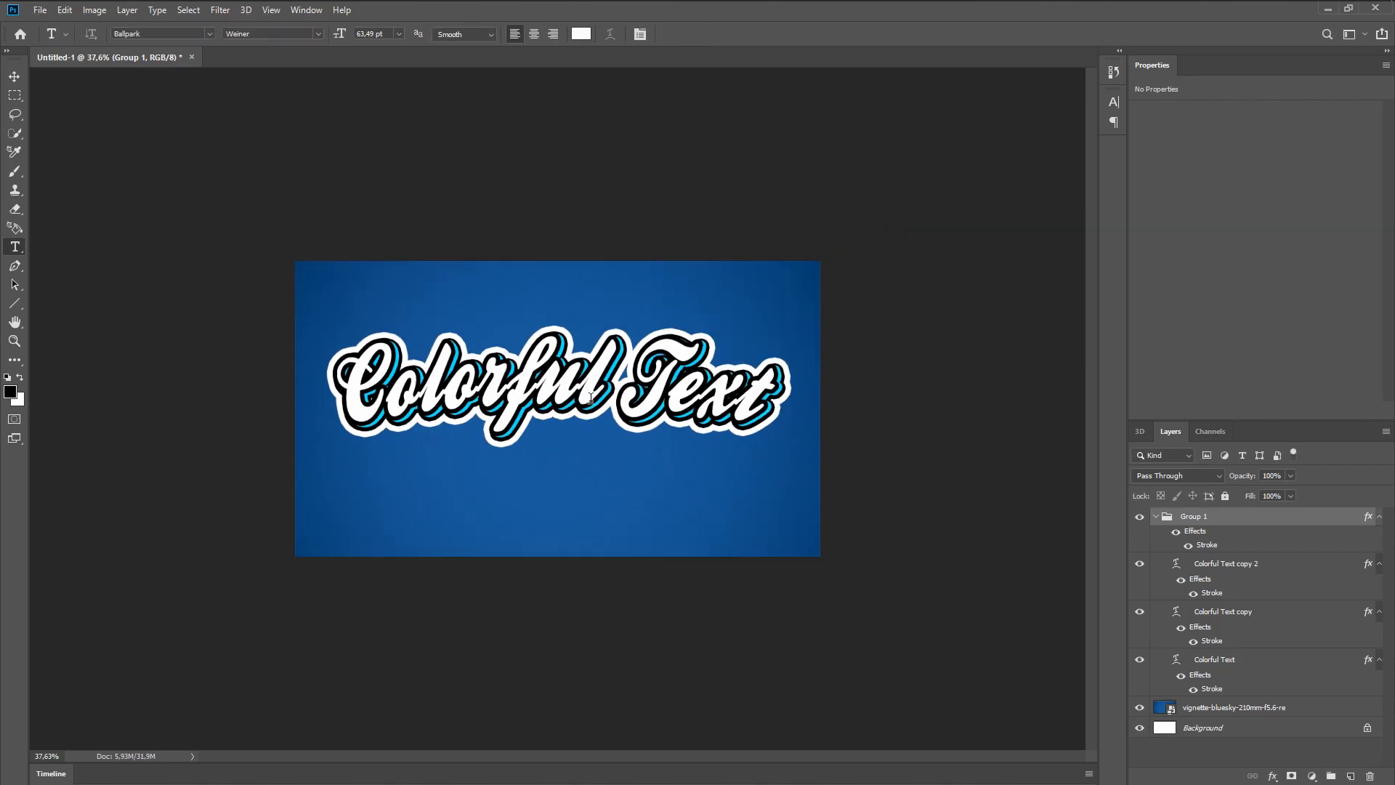
Set the outside white stroke of the text group to 15 px
{"action": "left_click", "coordinate": [1155, 516]}
{"action": "double_click", "coordinate": [1219, 552]}
{"action": "key", "text": "Down"}
{"action": "key", "text": "Down"}
{"action": "key", "text": "Down"}
{"action": "key", "text": "Down"}
{"action": "key", "text": "Down"}
{"action": "key", "text": "Down"}
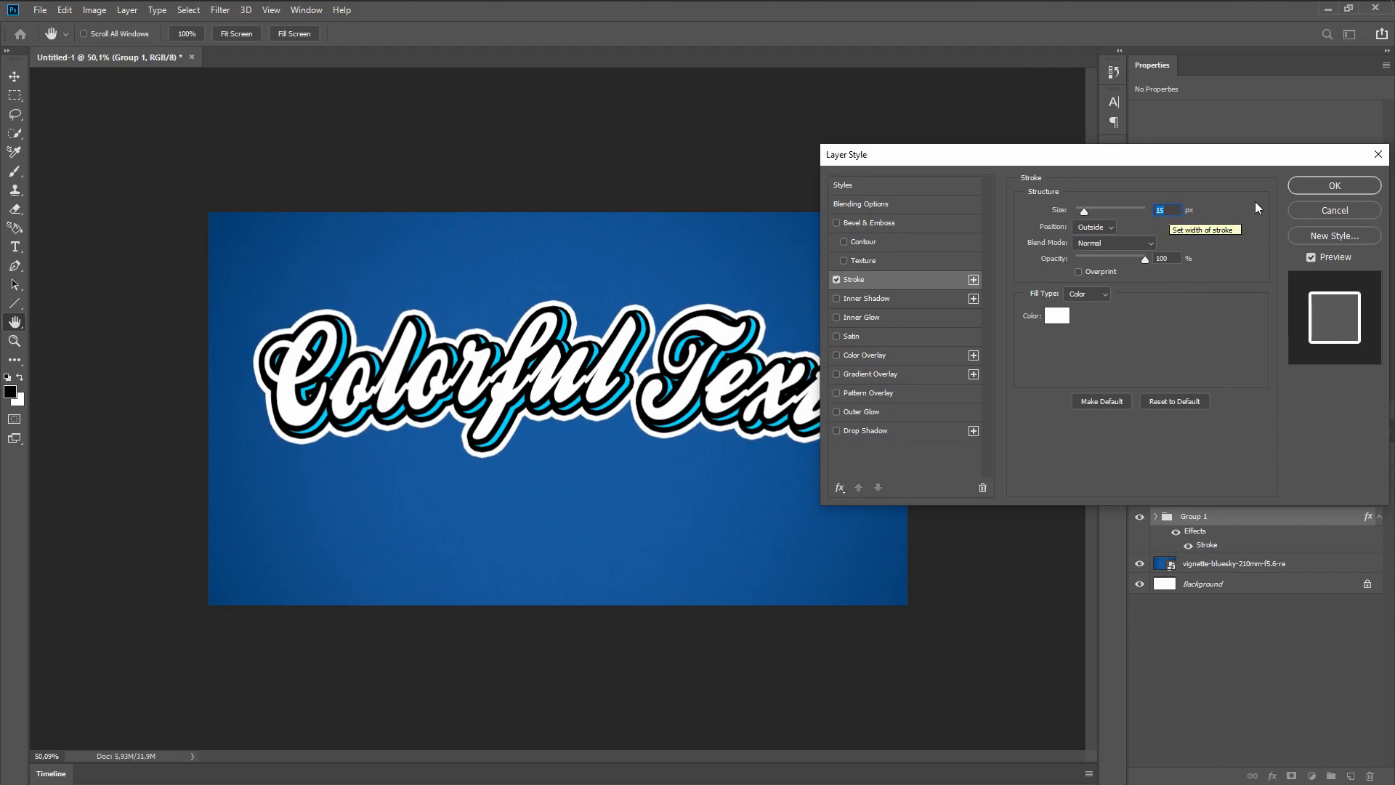
{"action": "left_click", "coordinate": [1334, 186]}
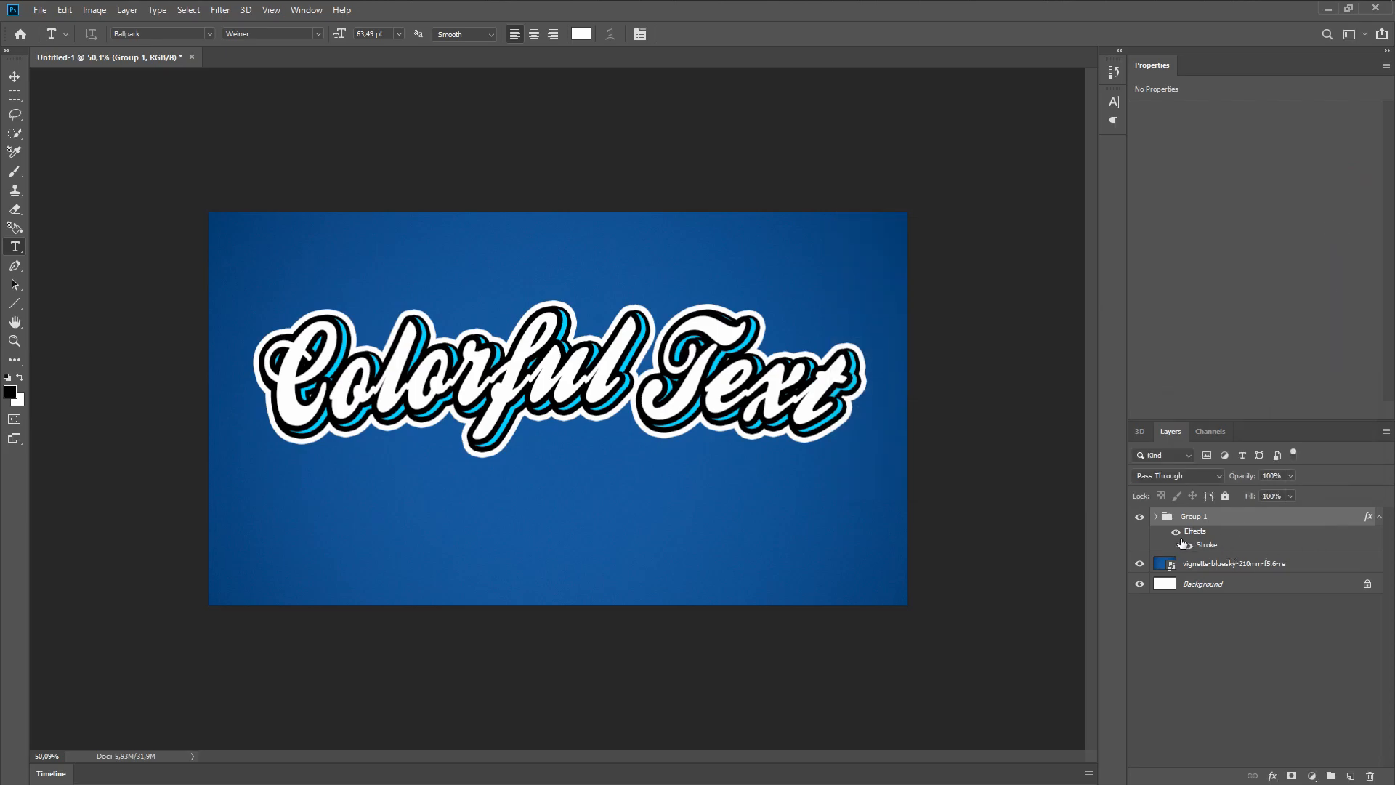
Add a Gradient Overlay effect to the Colorful Text copy 2 layer inside the group
{"action": "left_click", "coordinate": [1155, 516]}
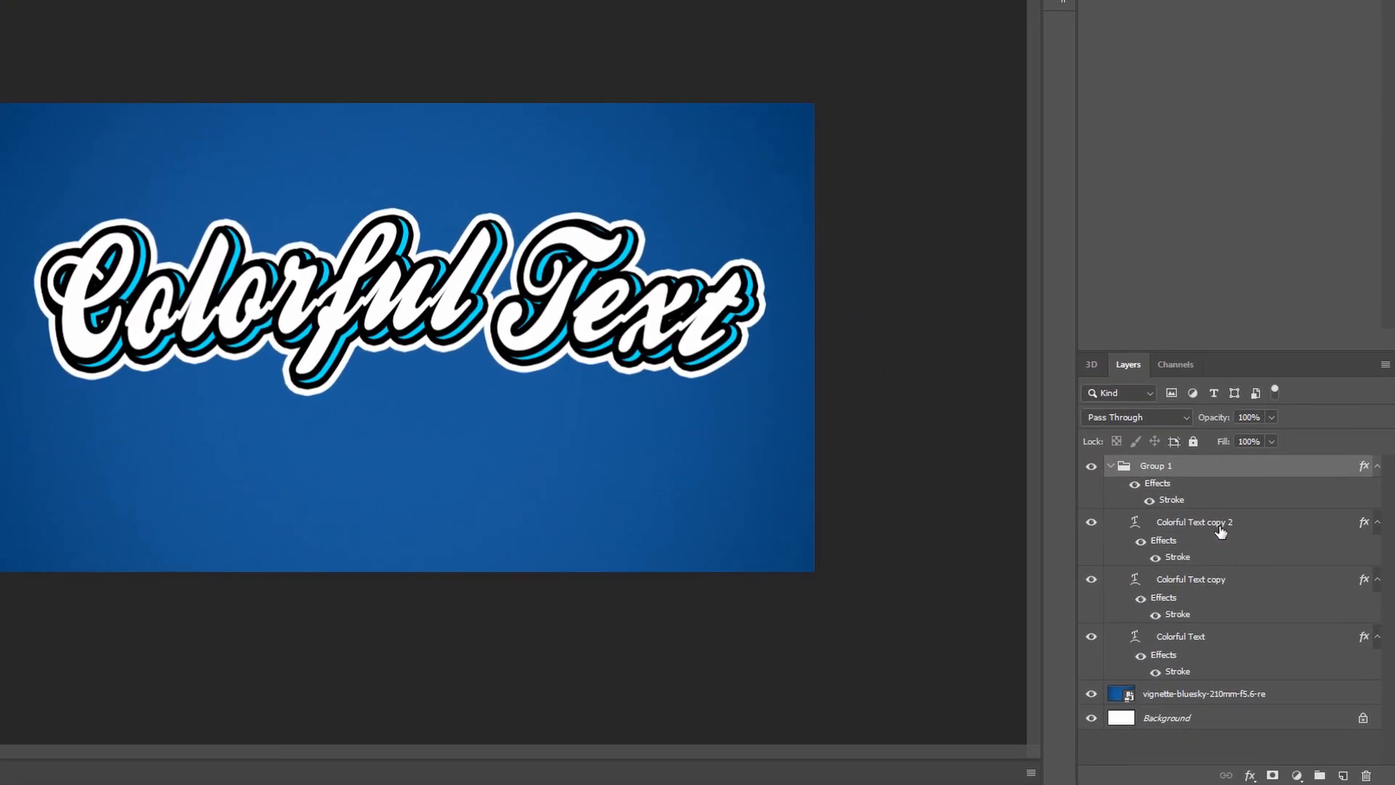
{"action": "left_click", "coordinate": [1220, 541]}
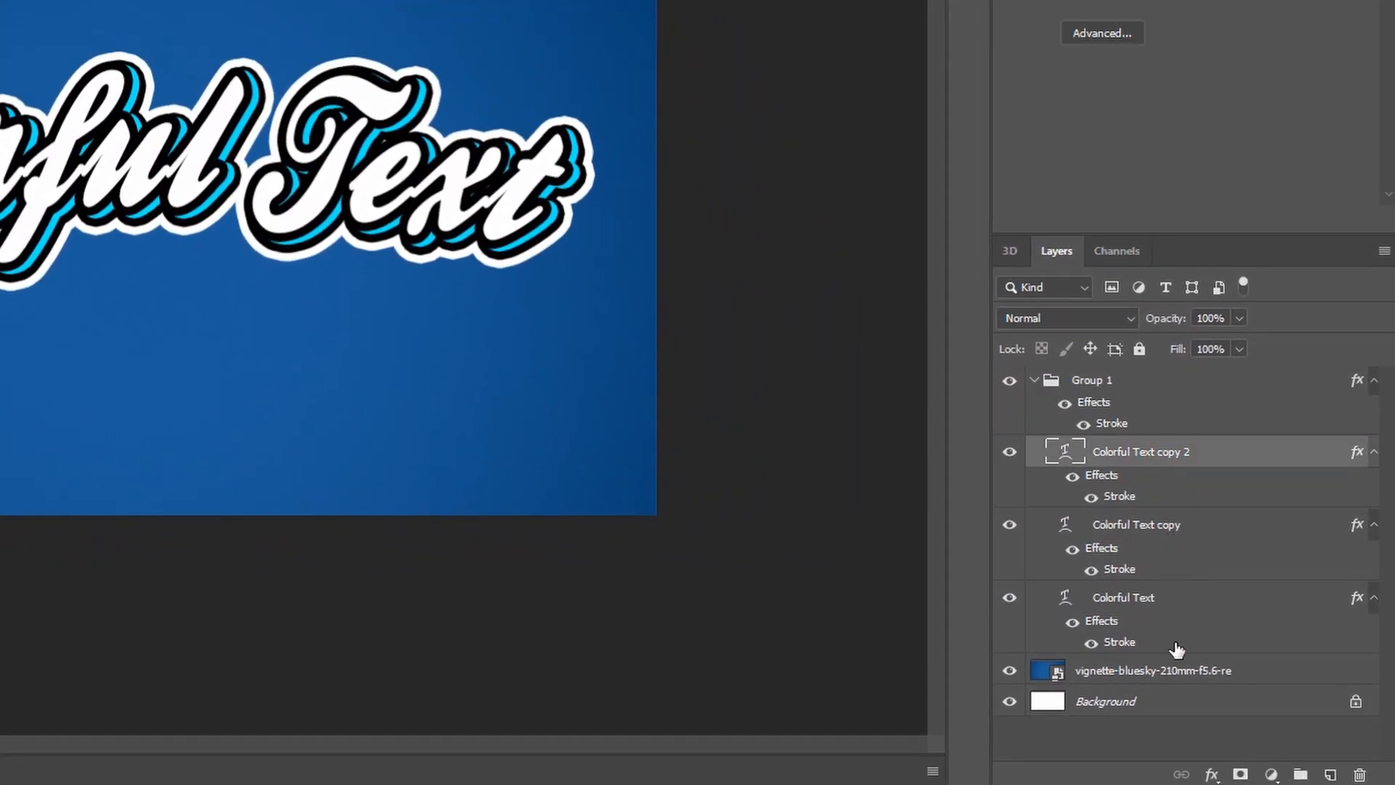
{"action": "left_click", "coordinate": [1212, 773]}
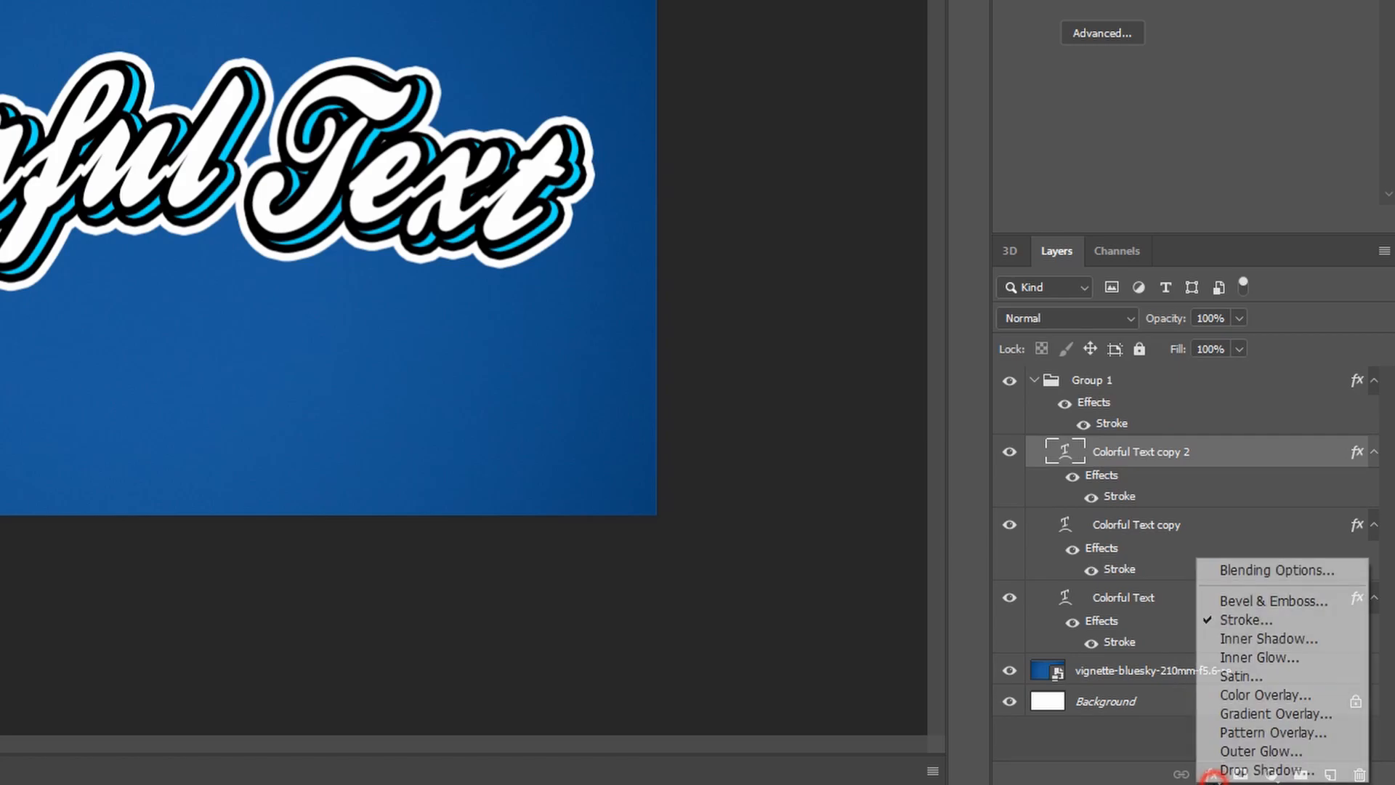
{"action": "left_click", "coordinate": [1241, 708]}
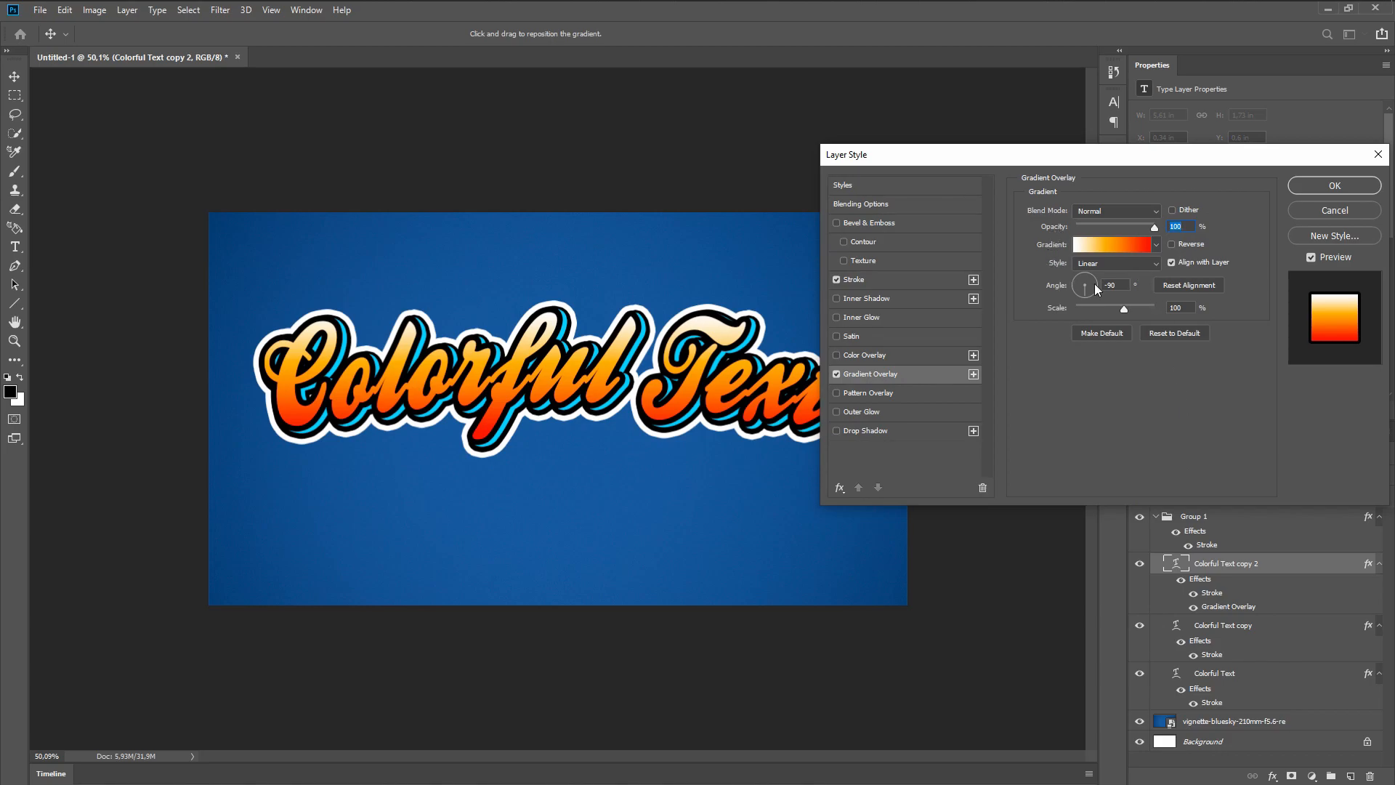
Load the black-to-white preset in the overlay's gradient and set its first color stop to white, ffffff
{"action": "left_click", "coordinate": [1091, 246]}
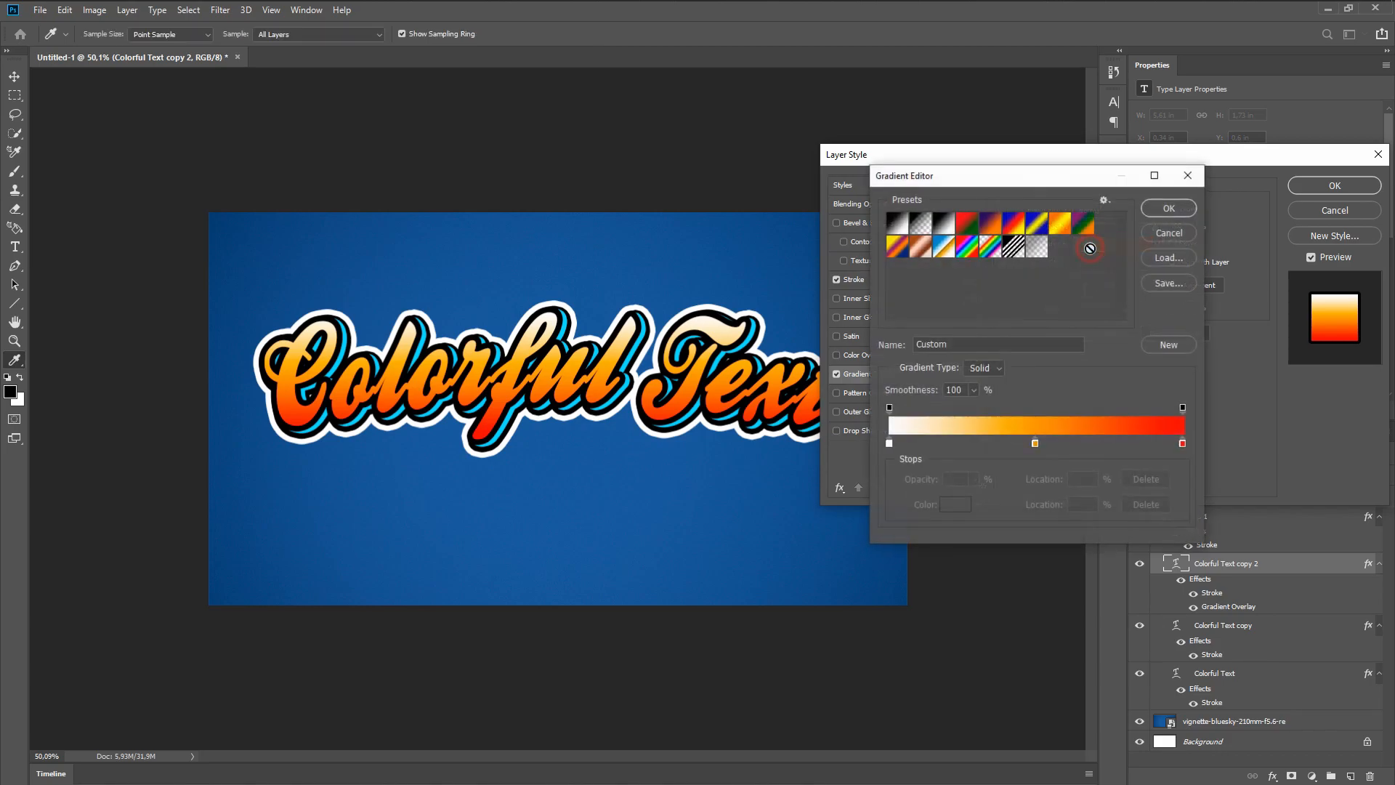
{"action": "left_click", "coordinate": [943, 223]}
{"action": "double_click", "coordinate": [889, 444]}
{"action": "left_click_drag", "start_coordinate": [783, 222], "coordinate": [699, 117]}
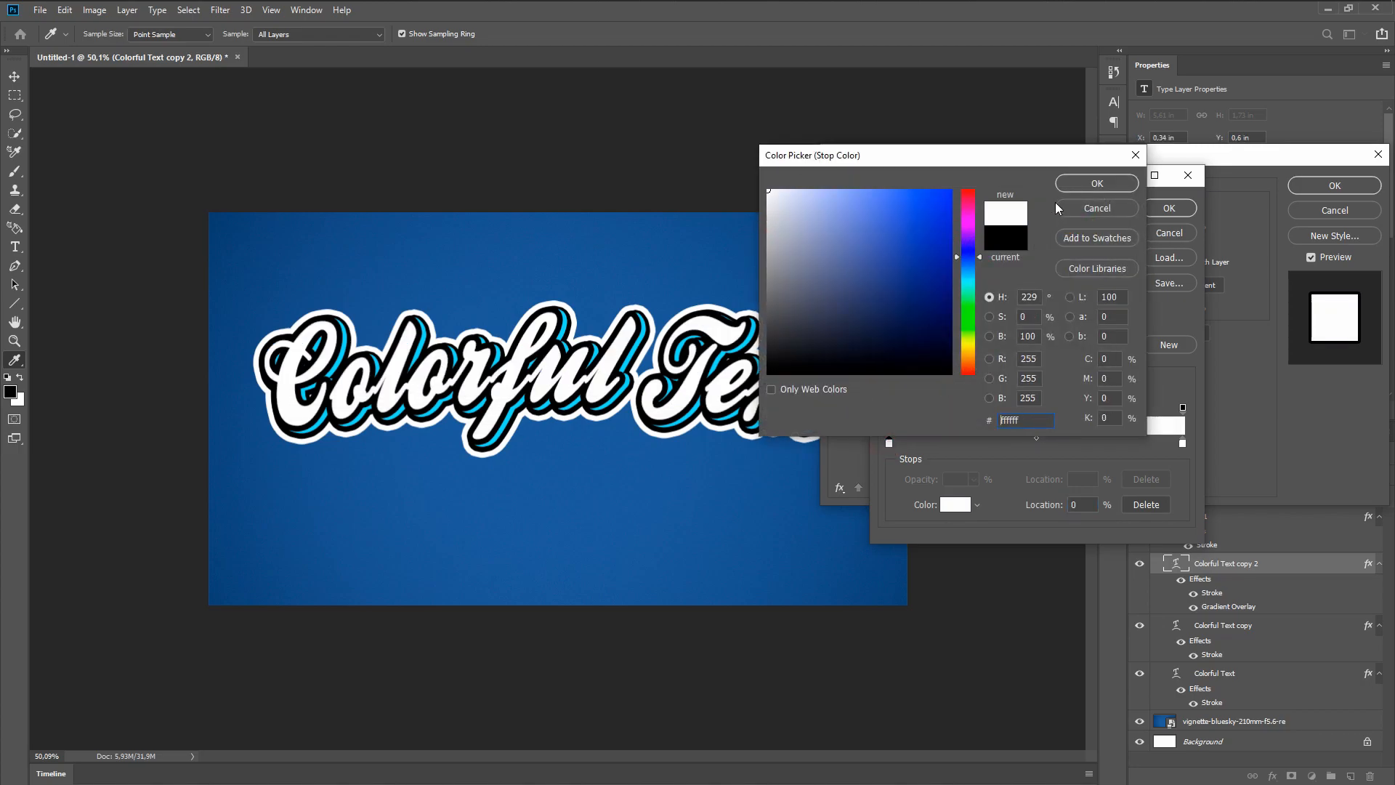
{"action": "left_click", "coordinate": [1089, 184]}
Add a color stop at the middle of the gradient and color it bright orange
{"action": "left_click", "coordinate": [1035, 445]}
{"action": "double_click", "coordinate": [1037, 444]}
{"action": "left_click_drag", "start_coordinate": [965, 346], "coordinate": [971, 354]}
{"action": "left_click", "coordinate": [922, 228]}
{"action": "left_click", "coordinate": [946, 191]}
{"action": "left_click", "coordinate": [1097, 183]}
Set the gradient's end stop to pure red, ff0000, and apply the white-orange-red overlay
{"action": "double_click", "coordinate": [1184, 444]}
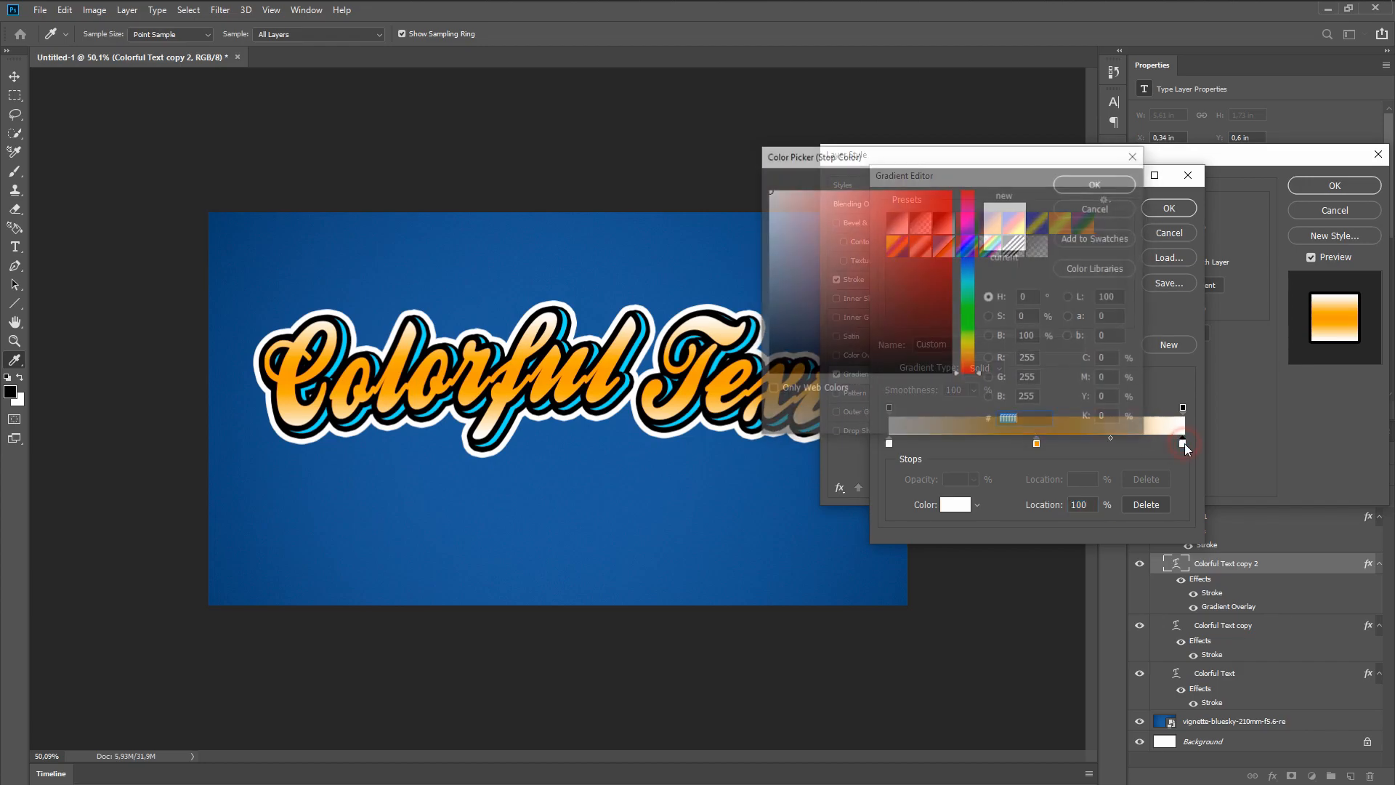
{"action": "left_click_drag", "start_coordinate": [908, 276], "coordinate": [1042, 137]}
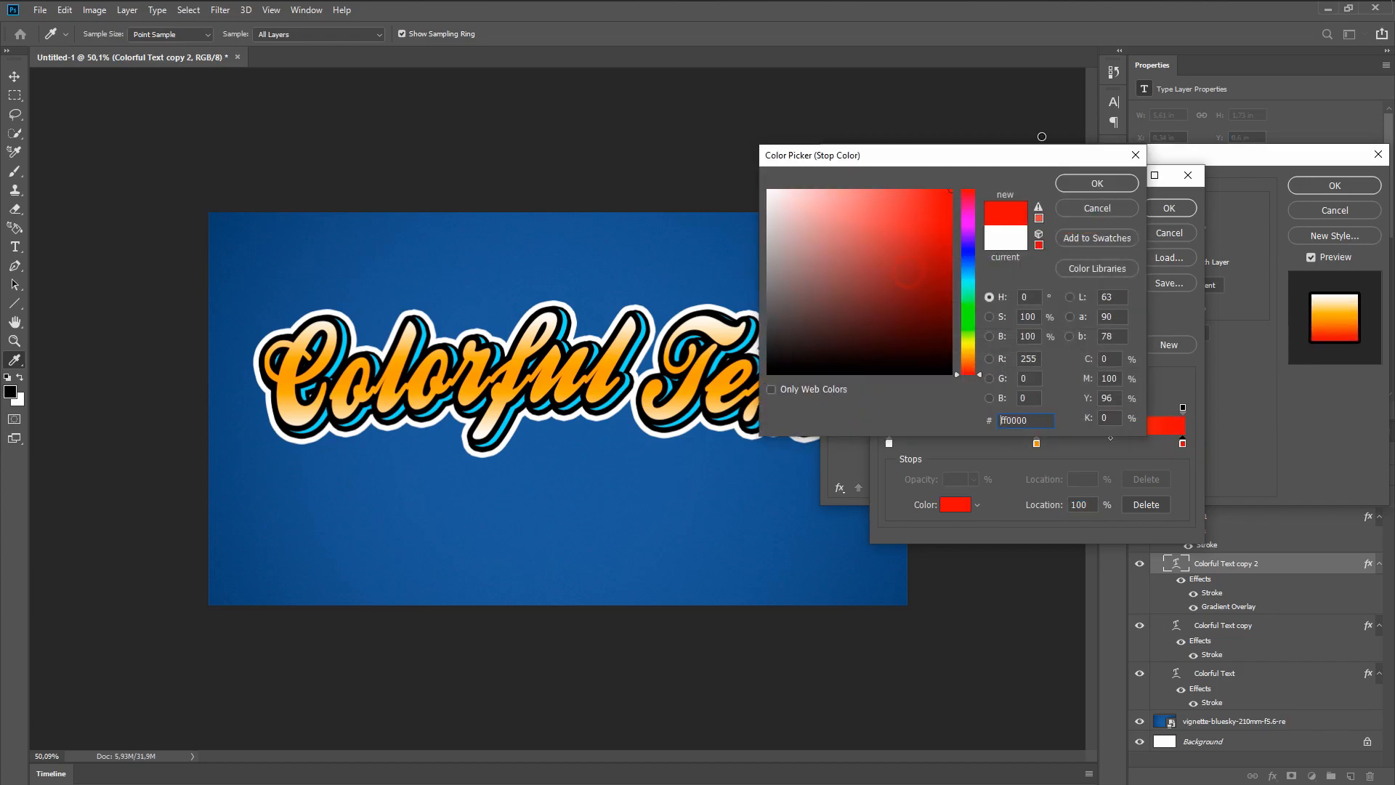
{"action": "left_click", "coordinate": [1097, 185]}
{"action": "left_click", "coordinate": [1166, 209]}
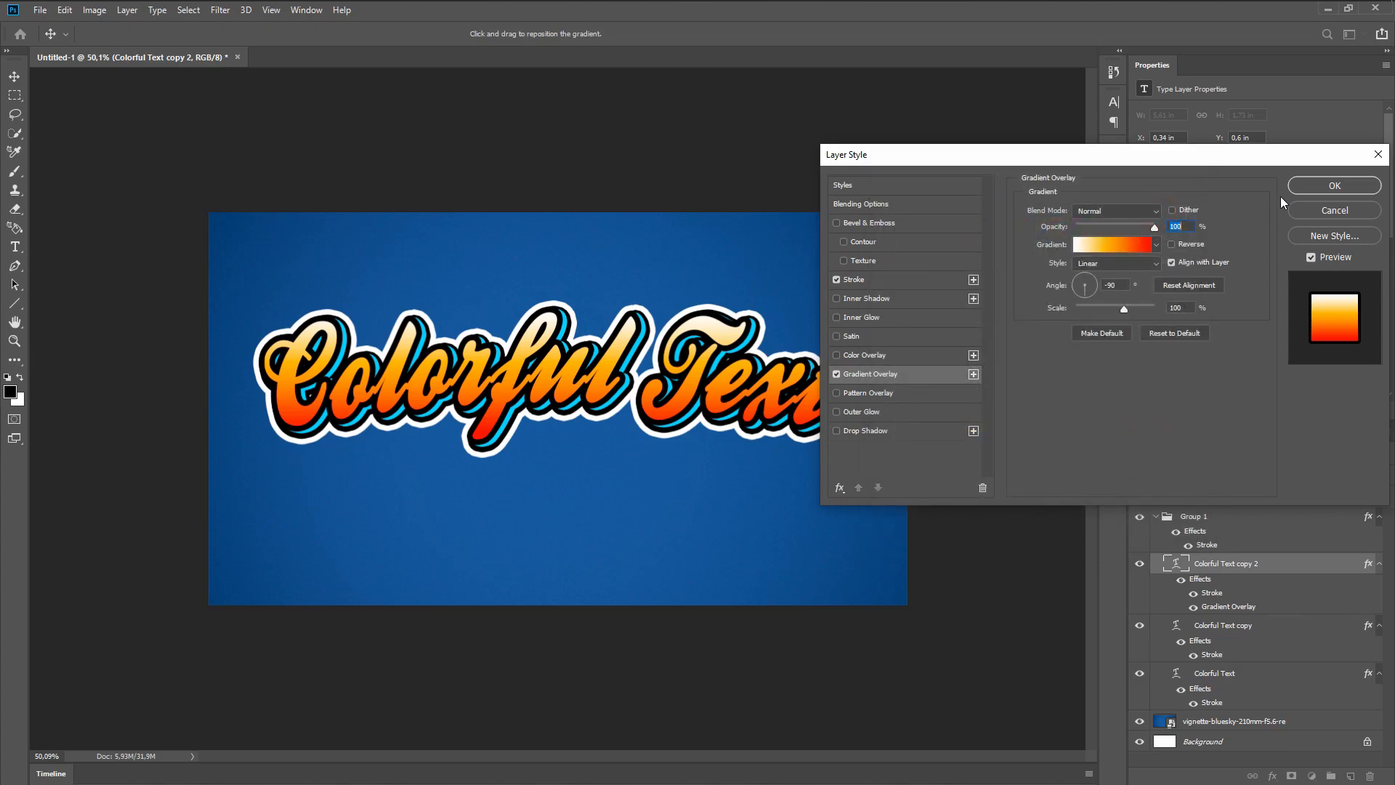
{"action": "left_click", "coordinate": [1317, 187]}
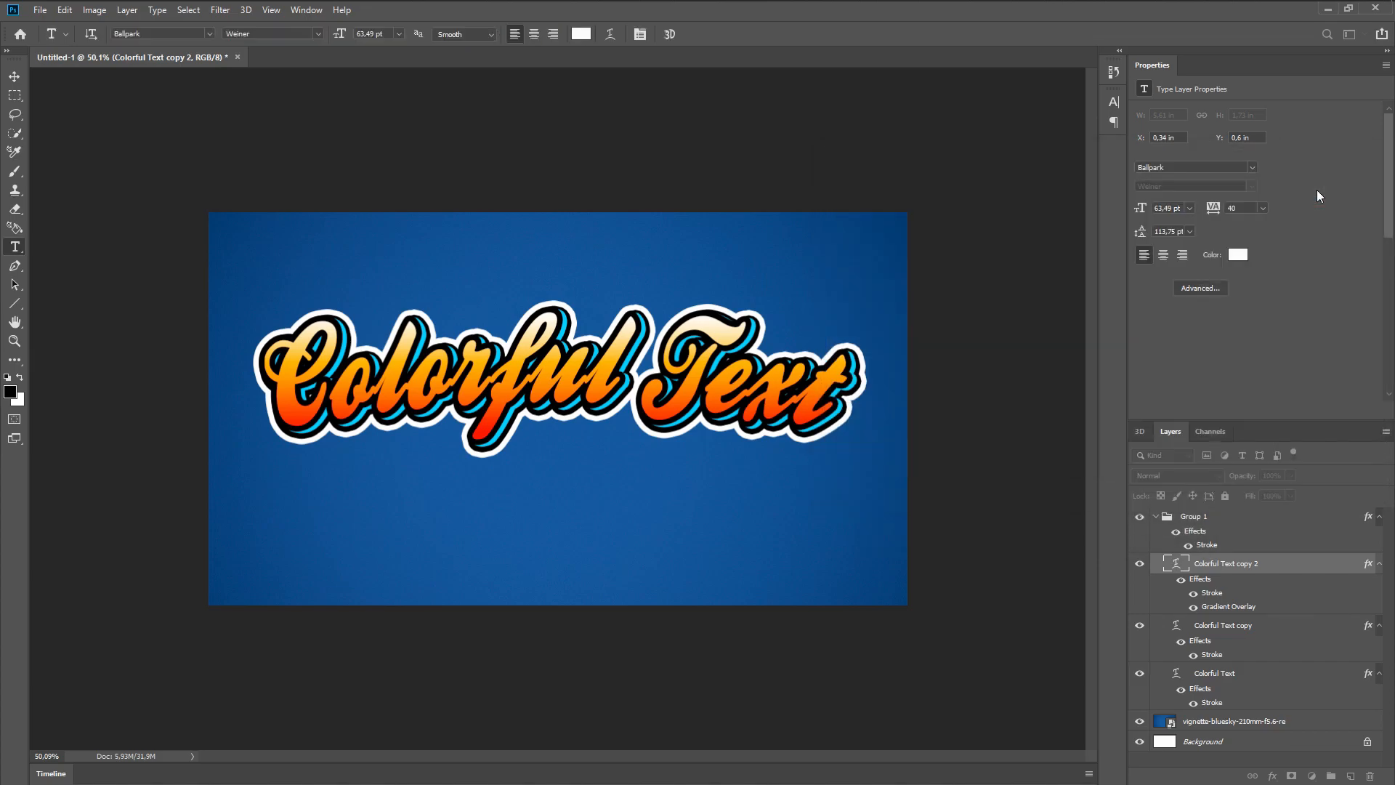
{"action": "left_click", "coordinate": [1162, 517]}
{"action": "left_click", "coordinate": [1156, 516]}
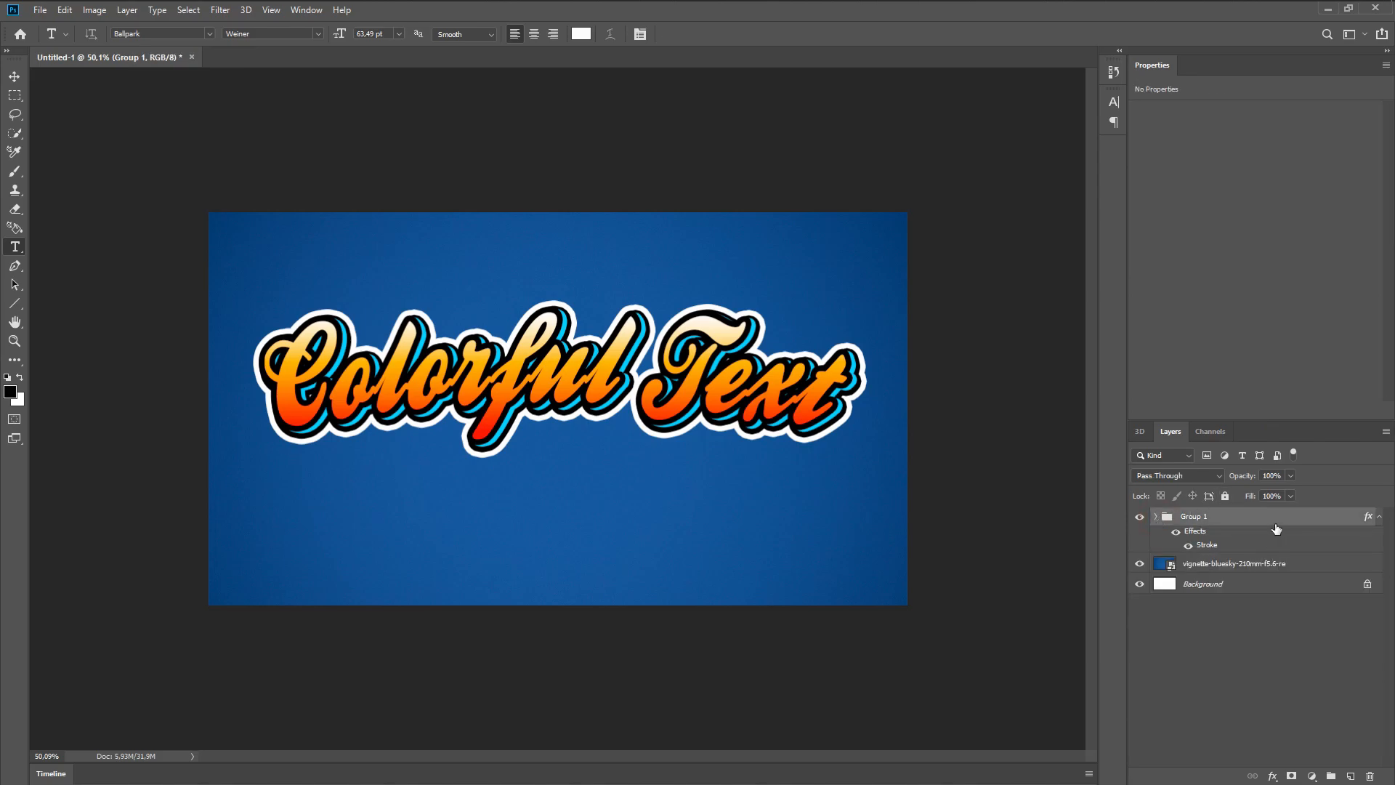
{"action": "double_click", "coordinate": [1247, 552]}
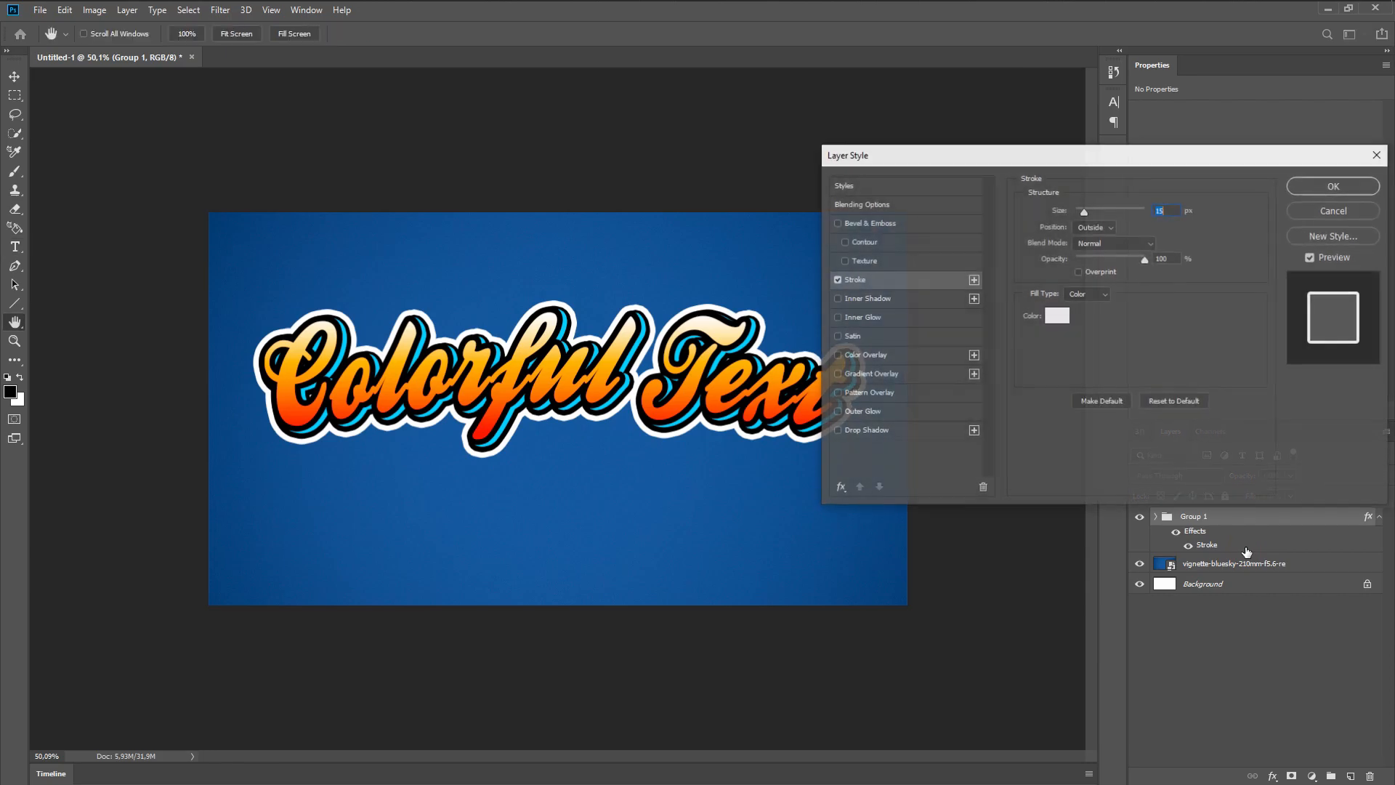
{"action": "left_click", "coordinate": [1335, 208]}
{"action": "left_click", "coordinate": [1156, 517]}
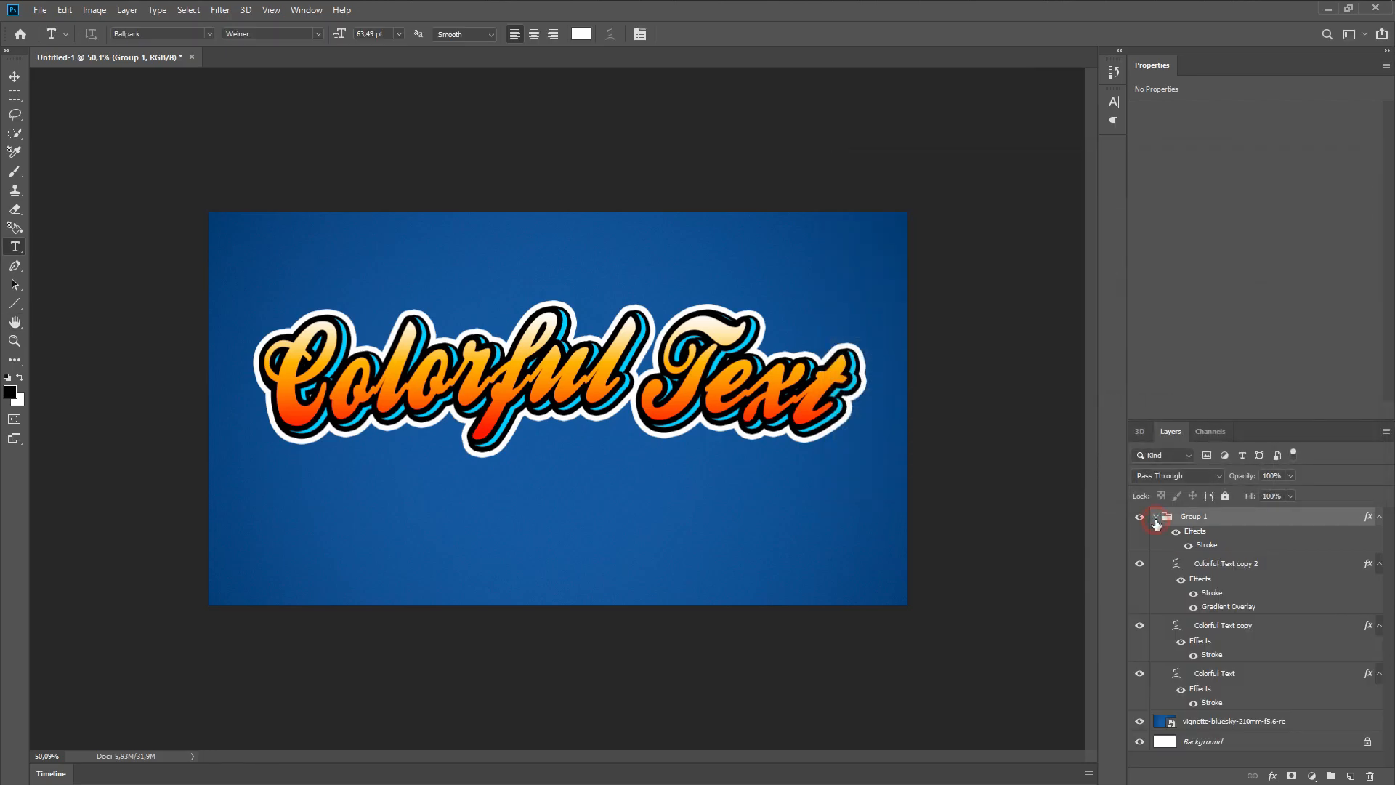
Try an Inner Glow on the Colorful Text copy 2 layer, switch it off and enable an Inner Shadow instead
{"action": "left_click", "coordinate": [1274, 596]}
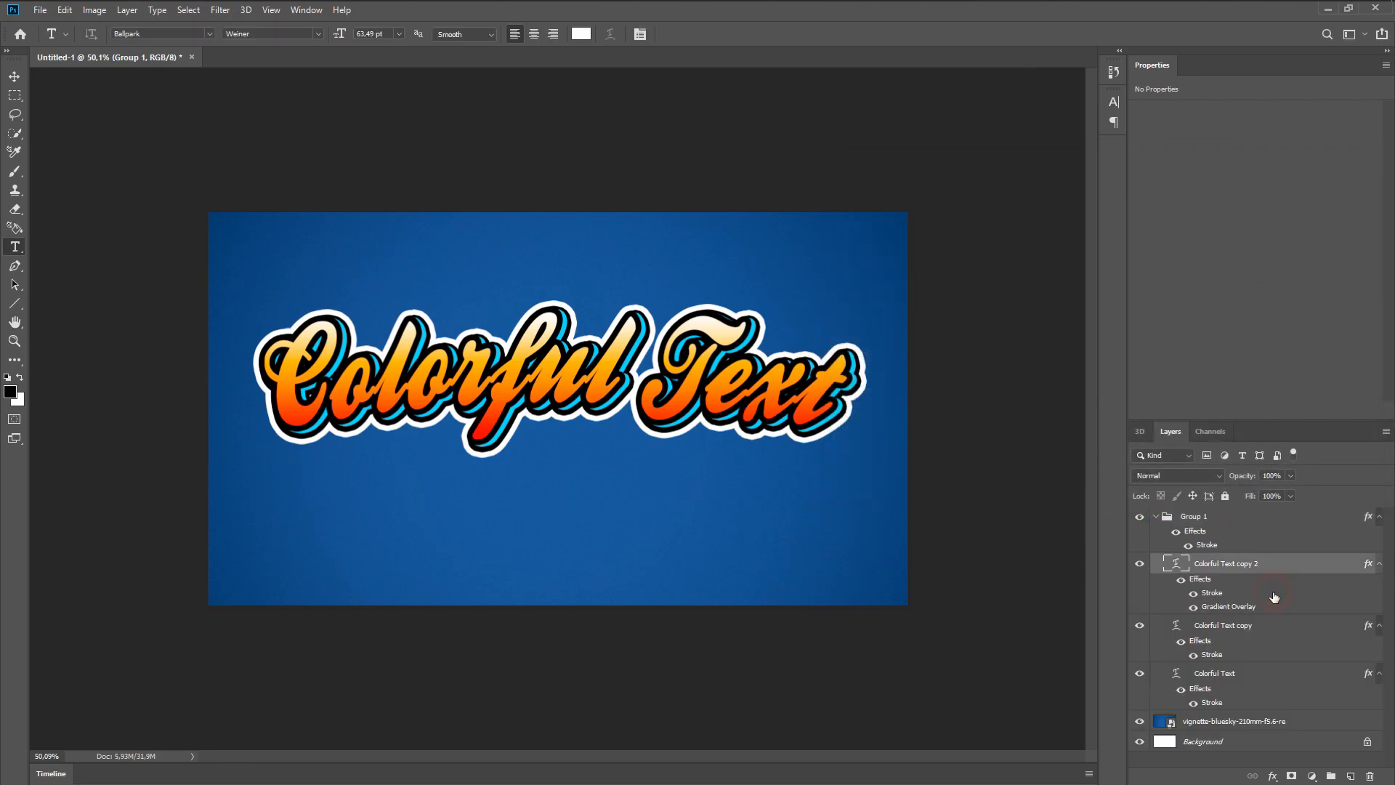
{"action": "double_click", "coordinate": [1274, 596]}
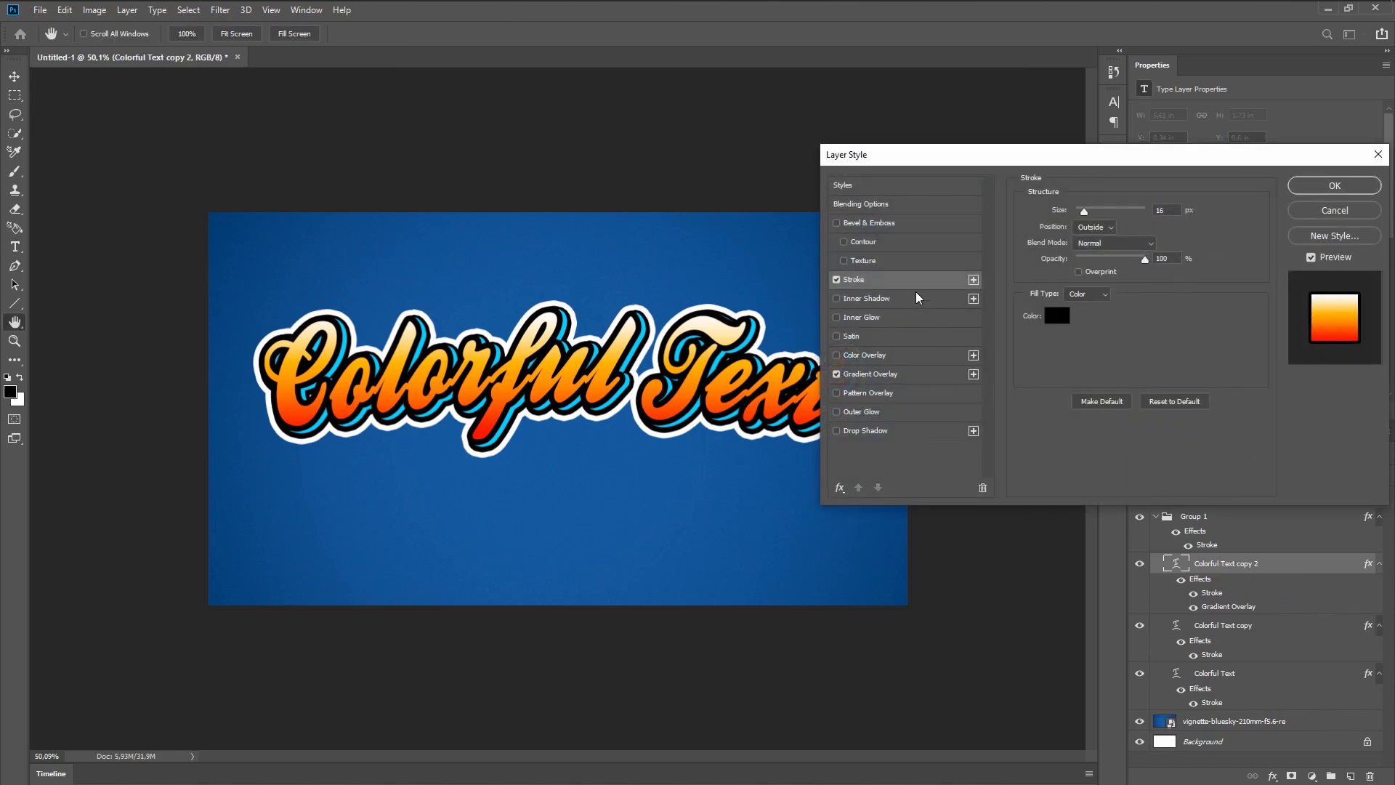
{"action": "left_click", "coordinate": [889, 320]}
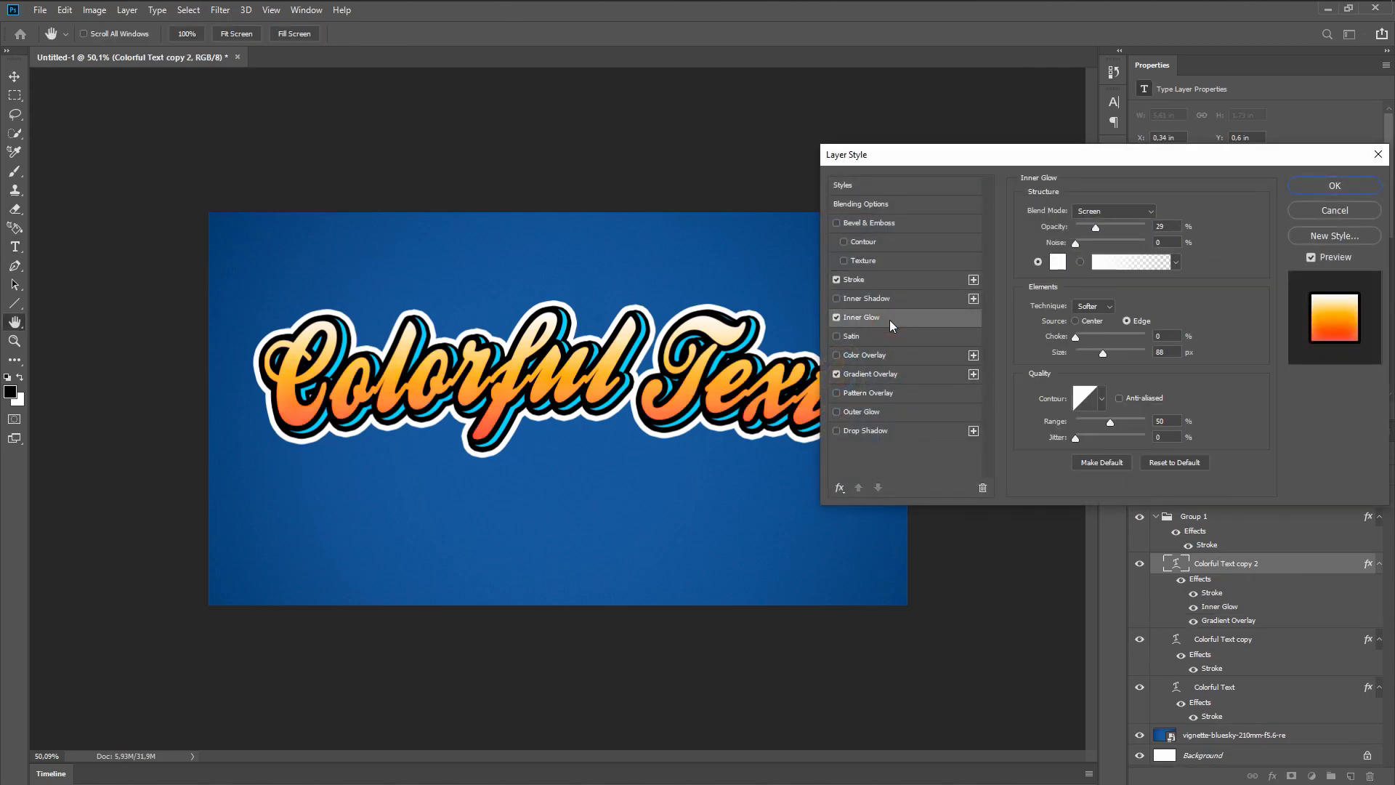
{"action": "left_click", "coordinate": [836, 317]}
{"action": "left_click", "coordinate": [836, 298]}
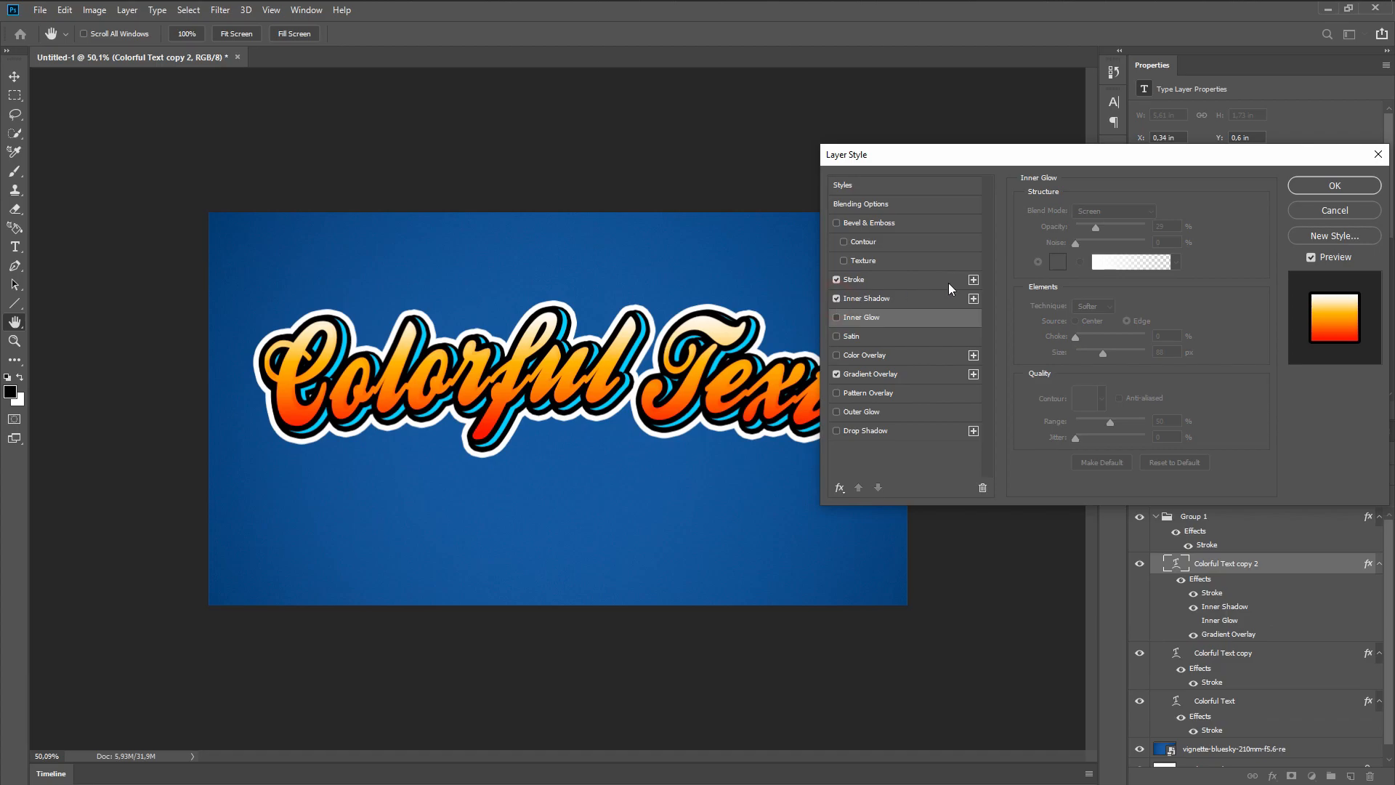
{"action": "left_click", "coordinate": [938, 298]}
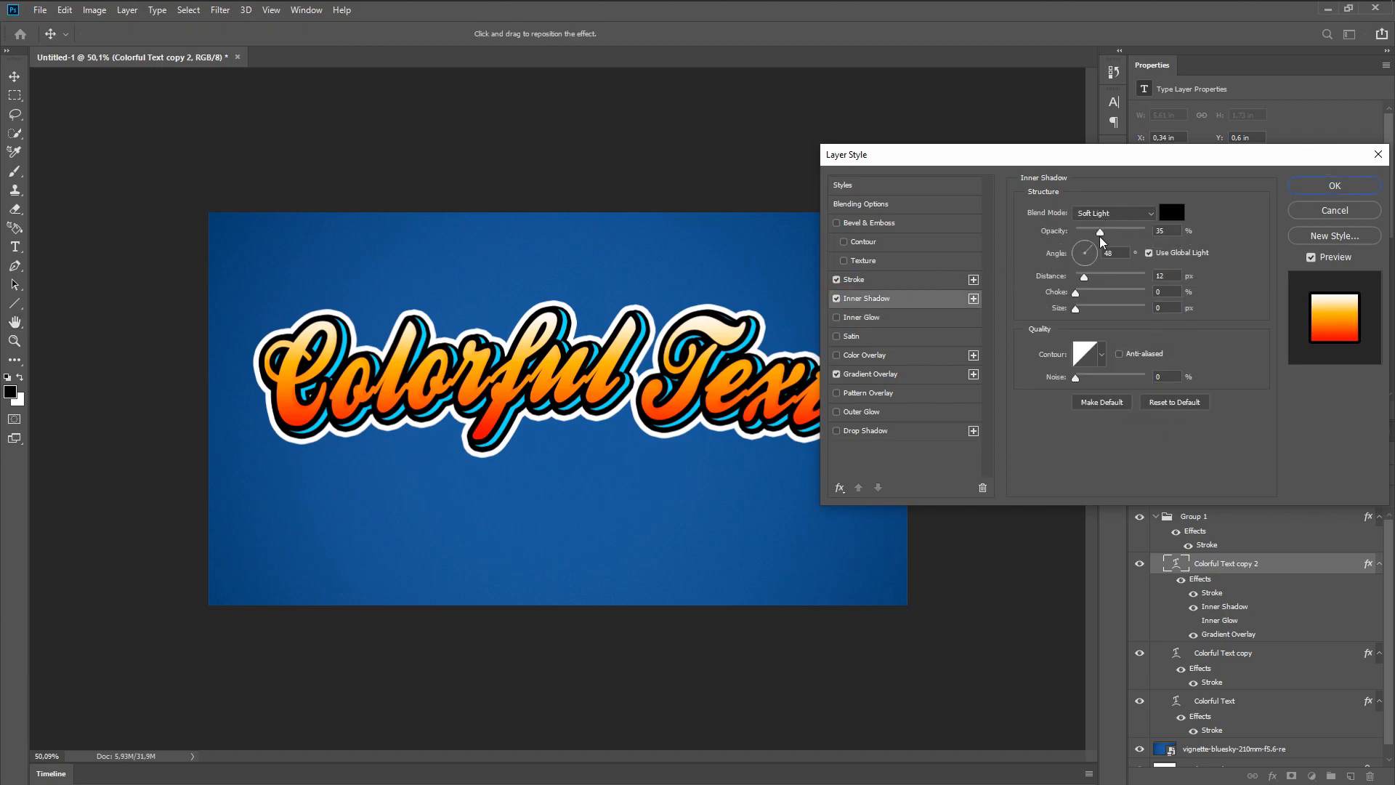
Set the Inner Shadow's distance to 22 px and opacity to 59% and apply the layer style
{"action": "left_click", "coordinate": [1109, 215]}
{"action": "left_click", "coordinate": [1112, 220]}
{"action": "left_click_drag", "start_coordinate": [1084, 283], "coordinate": [1099, 285]}
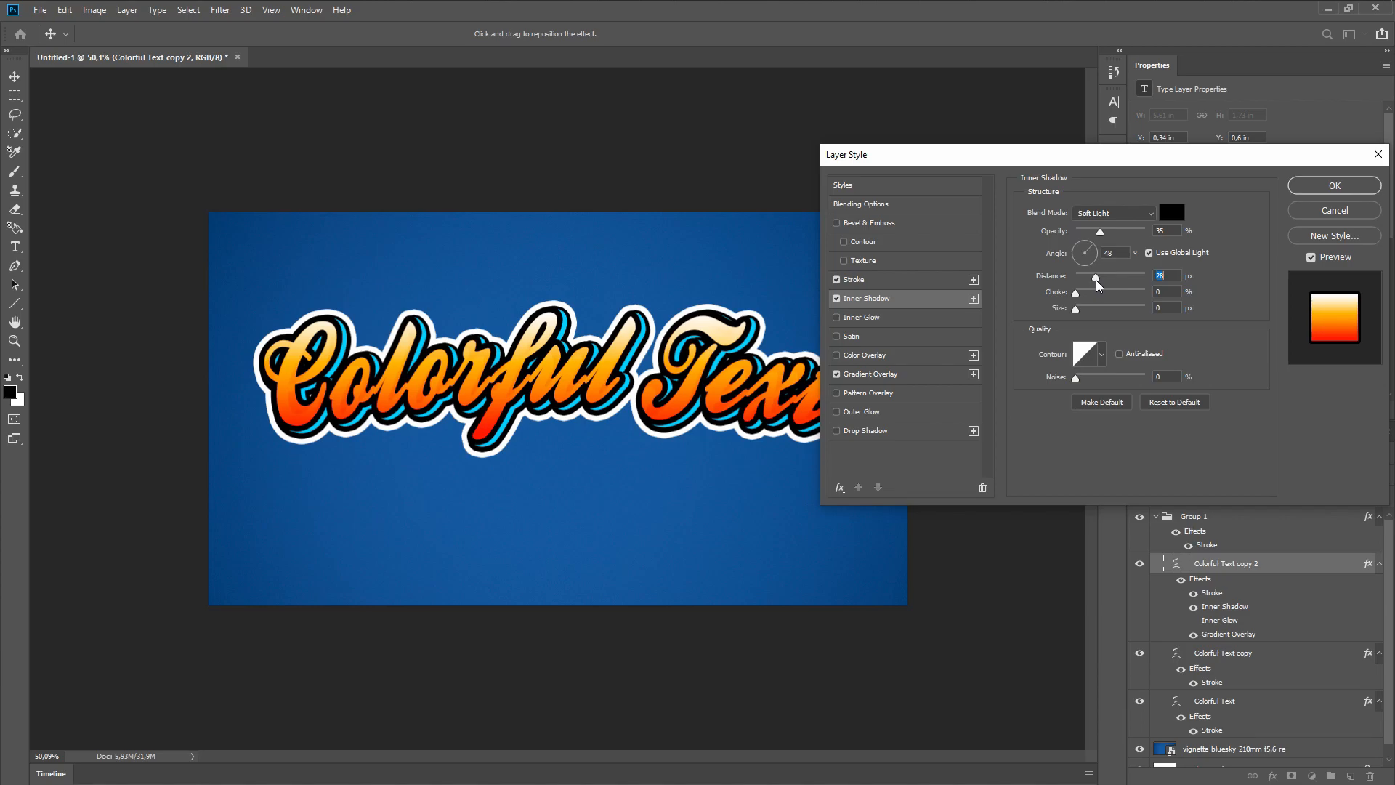
{"action": "left_click_drag", "start_coordinate": [1100, 231], "coordinate": [1122, 234]}
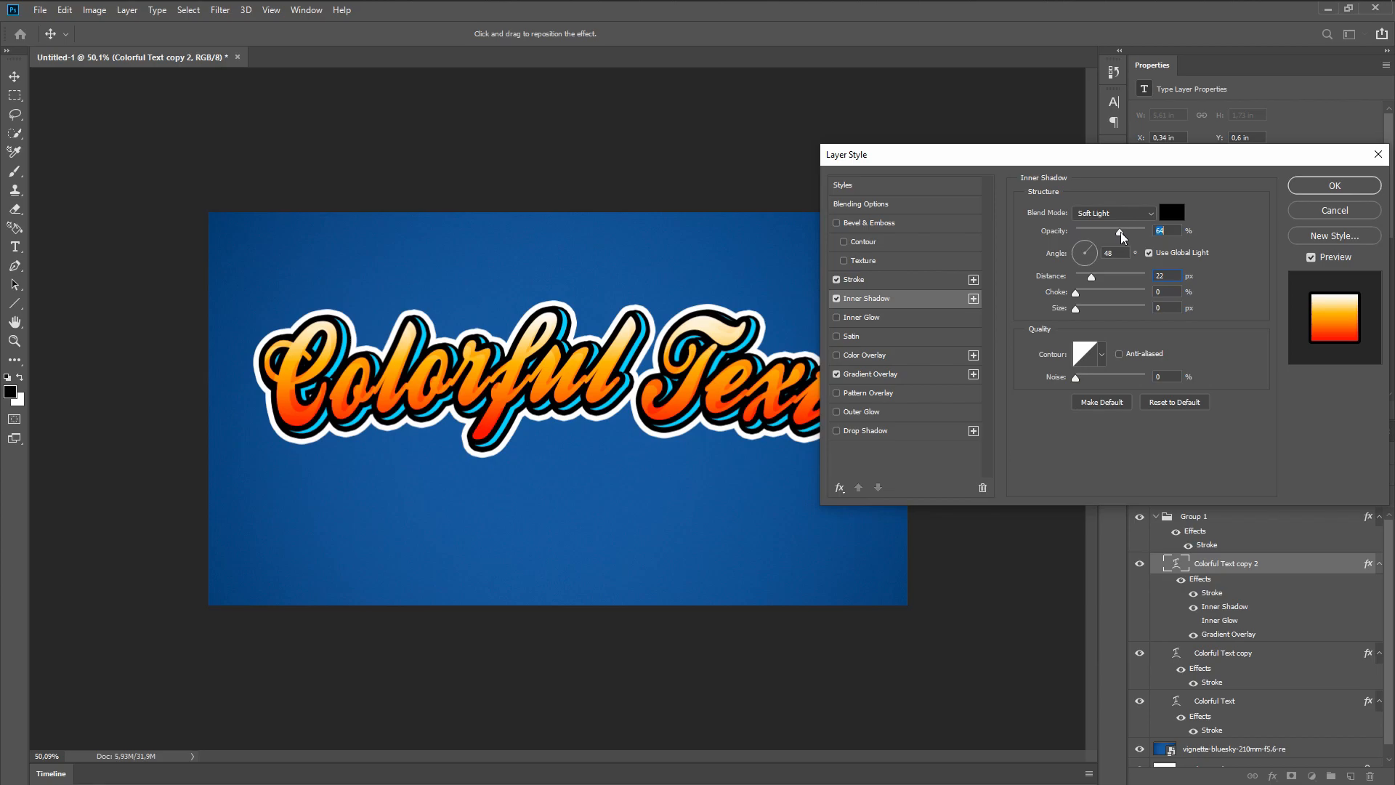
{"action": "left_click_drag", "start_coordinate": [1120, 233], "coordinate": [1119, 232]}
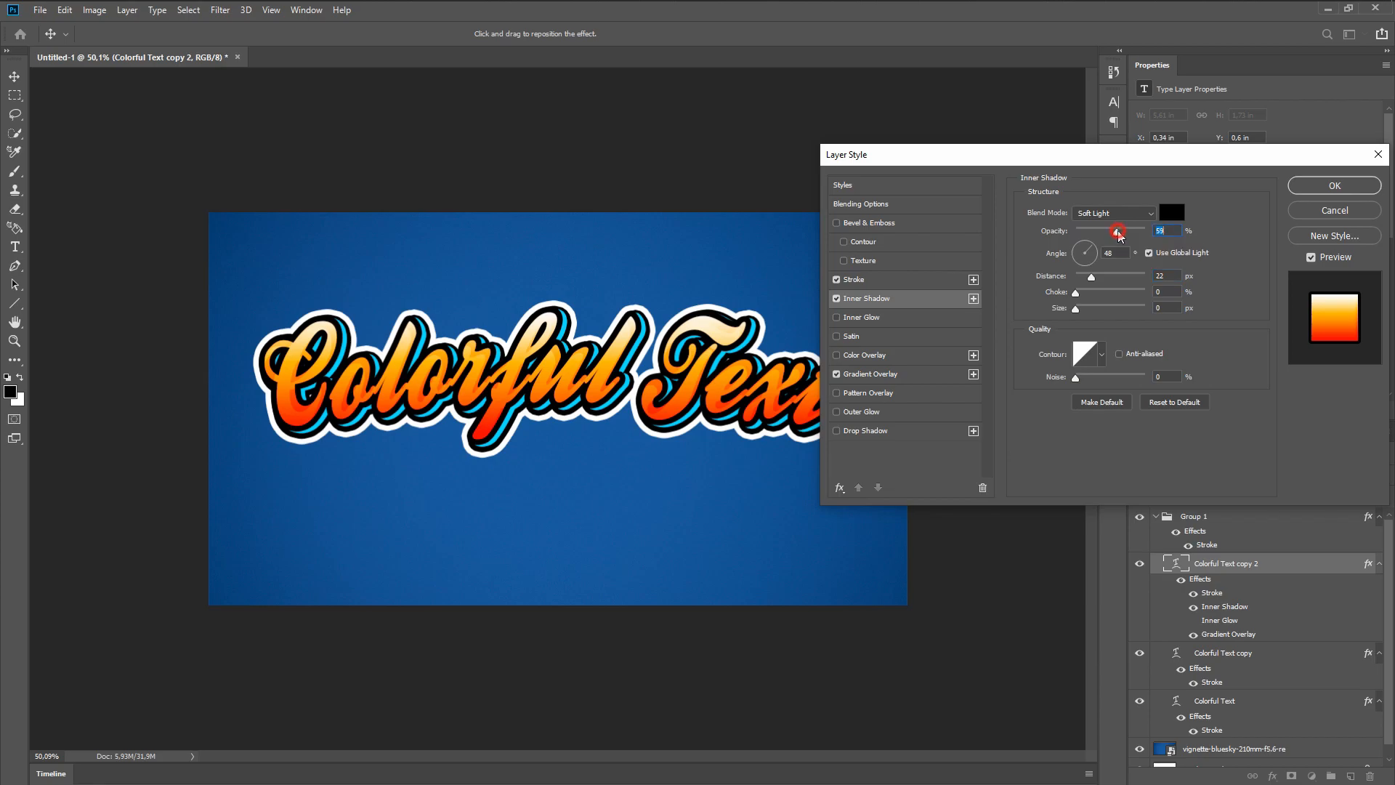
{"action": "left_click", "coordinate": [1082, 309]}
{"action": "left_click_drag", "start_coordinate": [1081, 308], "coordinate": [1088, 296]}
{"action": "left_click", "coordinate": [1334, 186]}
Create a new layer above Colorful Text copy 2 and set the foreground color to light orange, ffbf4f
{"action": "scroll", "coordinate": [788, 391], "scroll_direction": "up", "scroll_amount": 3}
{"action": "scroll", "coordinate": [788, 391], "scroll_direction": "up", "scroll_amount": 3}
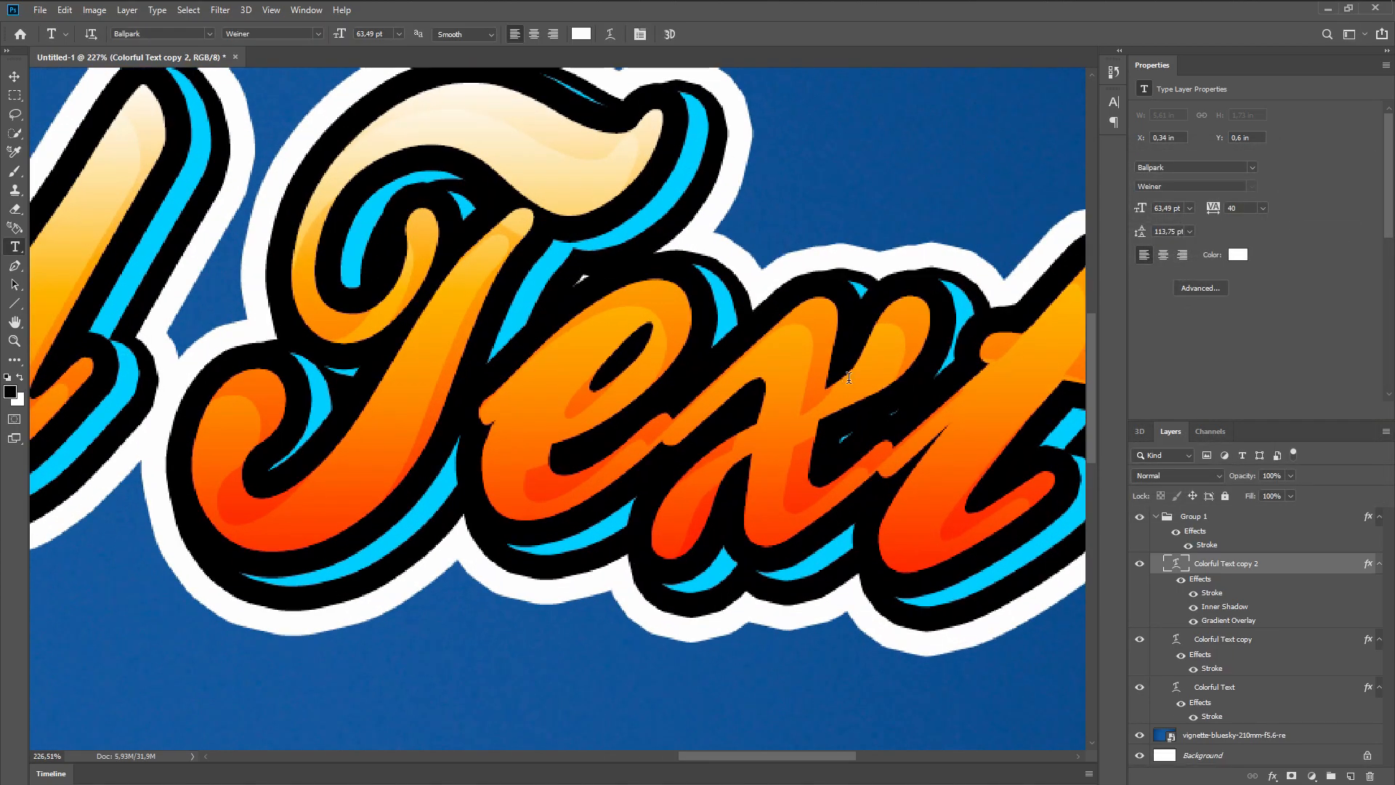
{"action": "scroll", "coordinate": [830, 375], "scroll_direction": "down", "scroll_amount": 8}
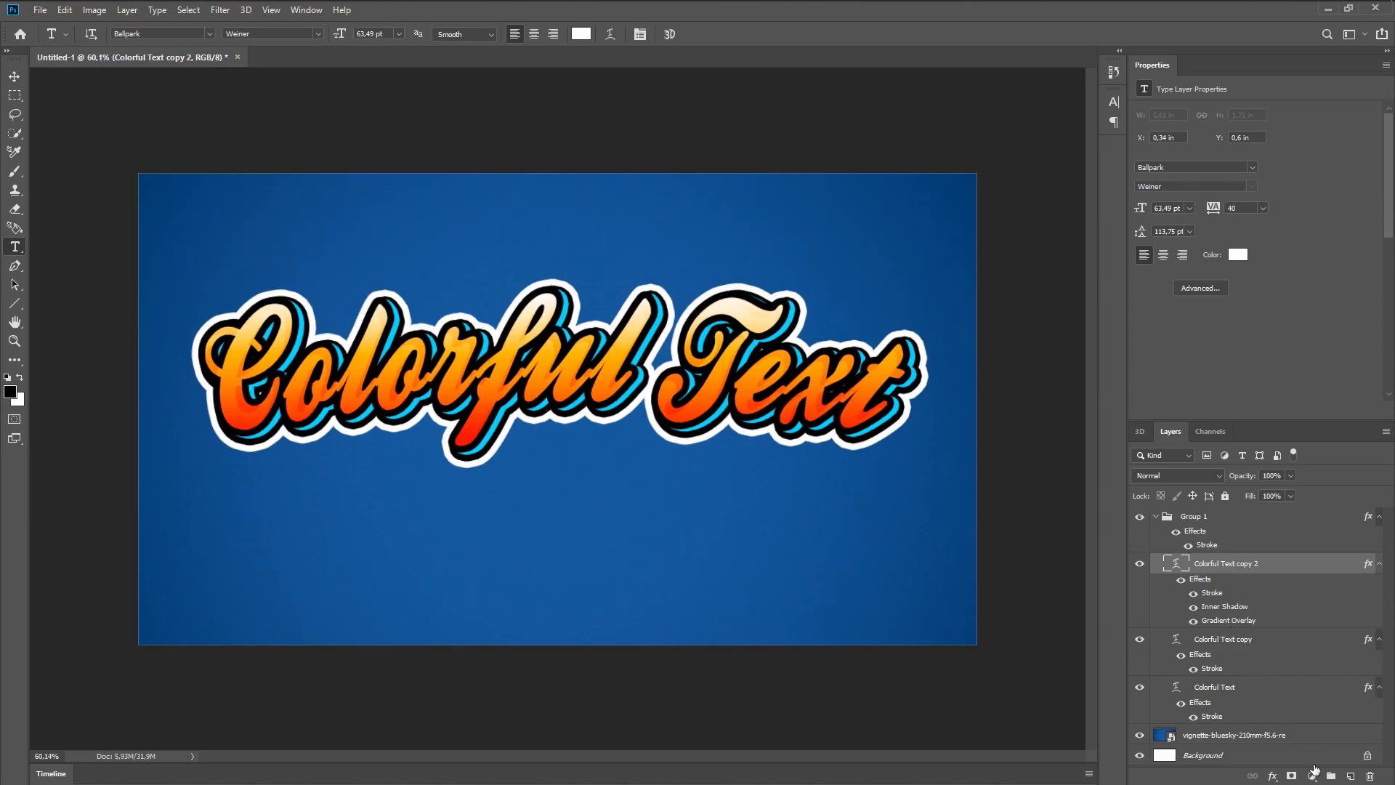
{"action": "left_click", "coordinate": [1350, 776]}
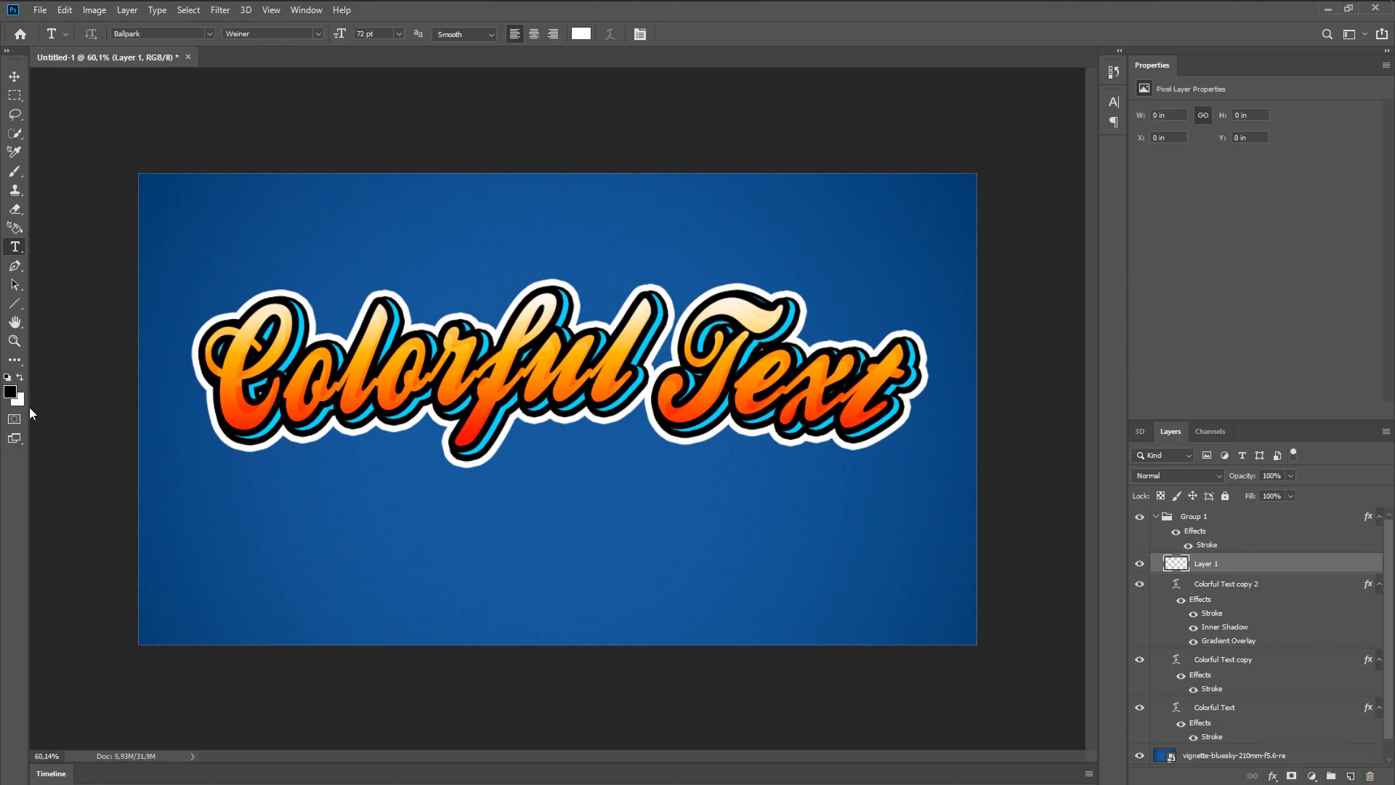
{"action": "left_click", "coordinate": [9, 392]}
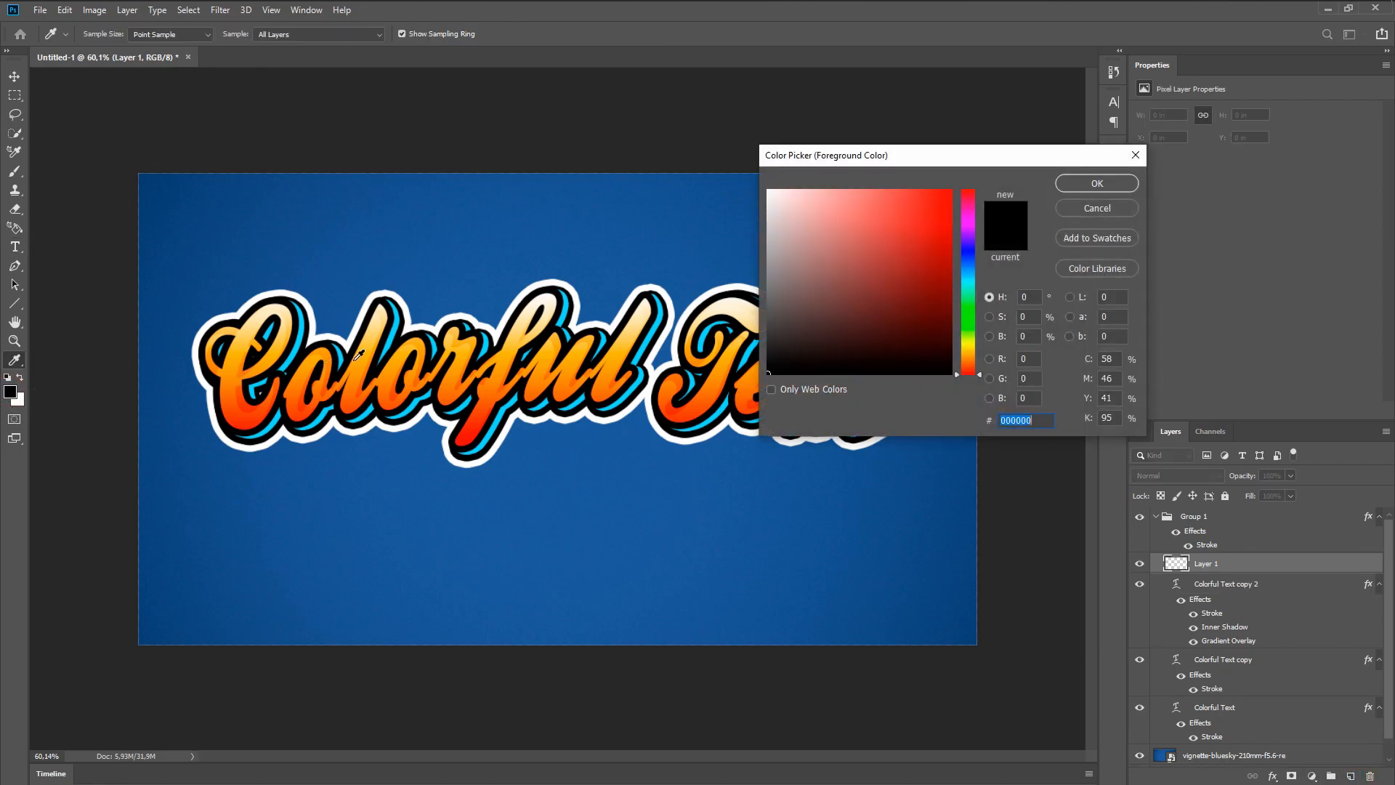
{"action": "left_click", "coordinate": [238, 356]}
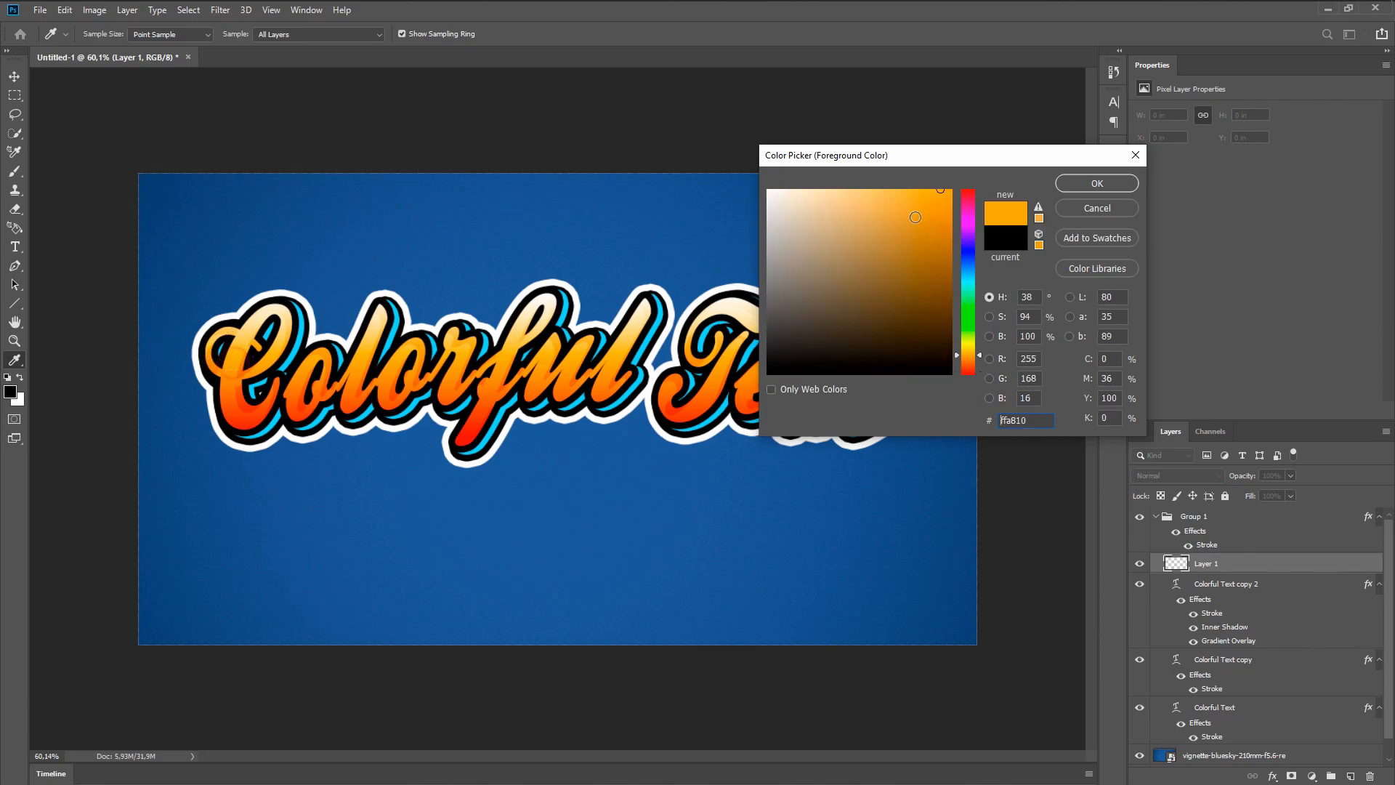
{"action": "left_click", "coordinate": [893, 187]}
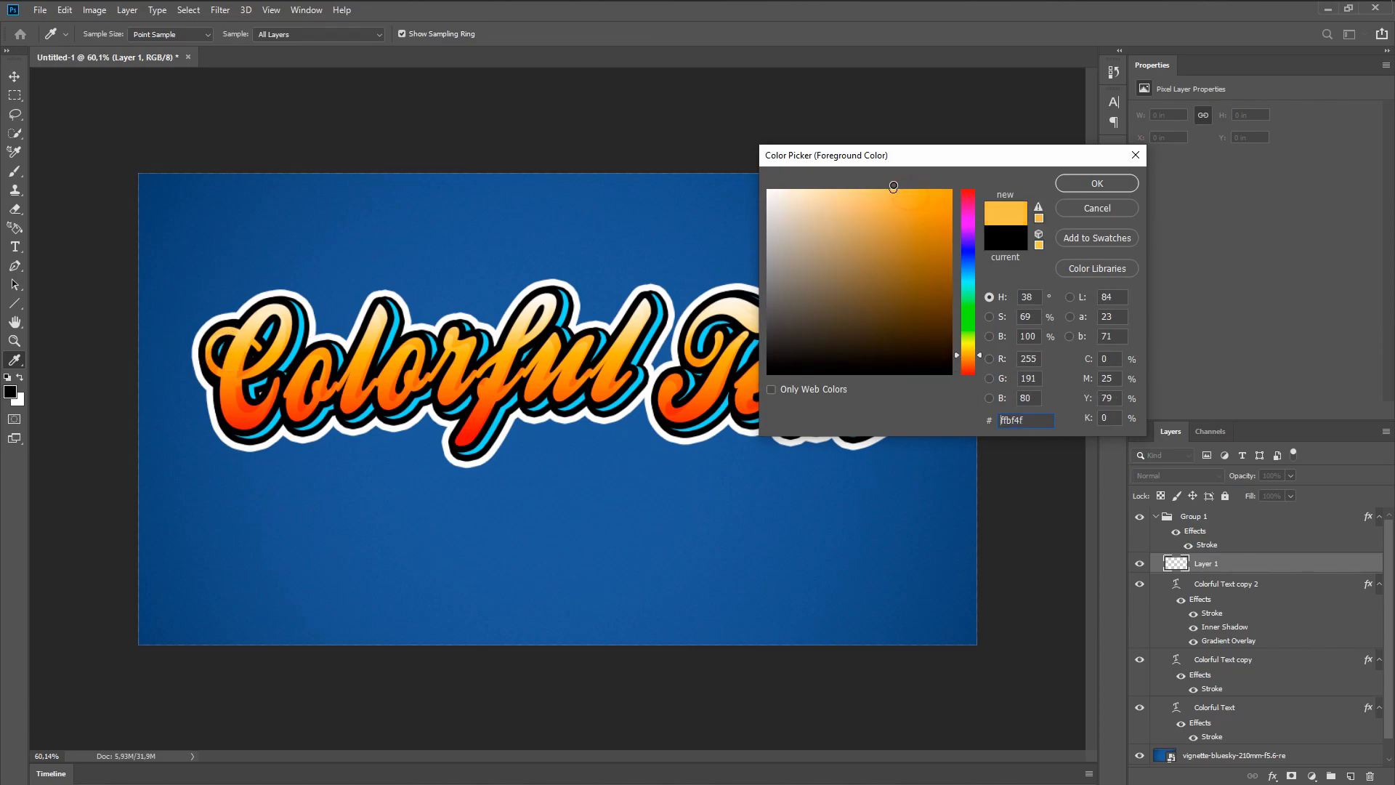
{"action": "left_click", "coordinate": [1086, 186]}
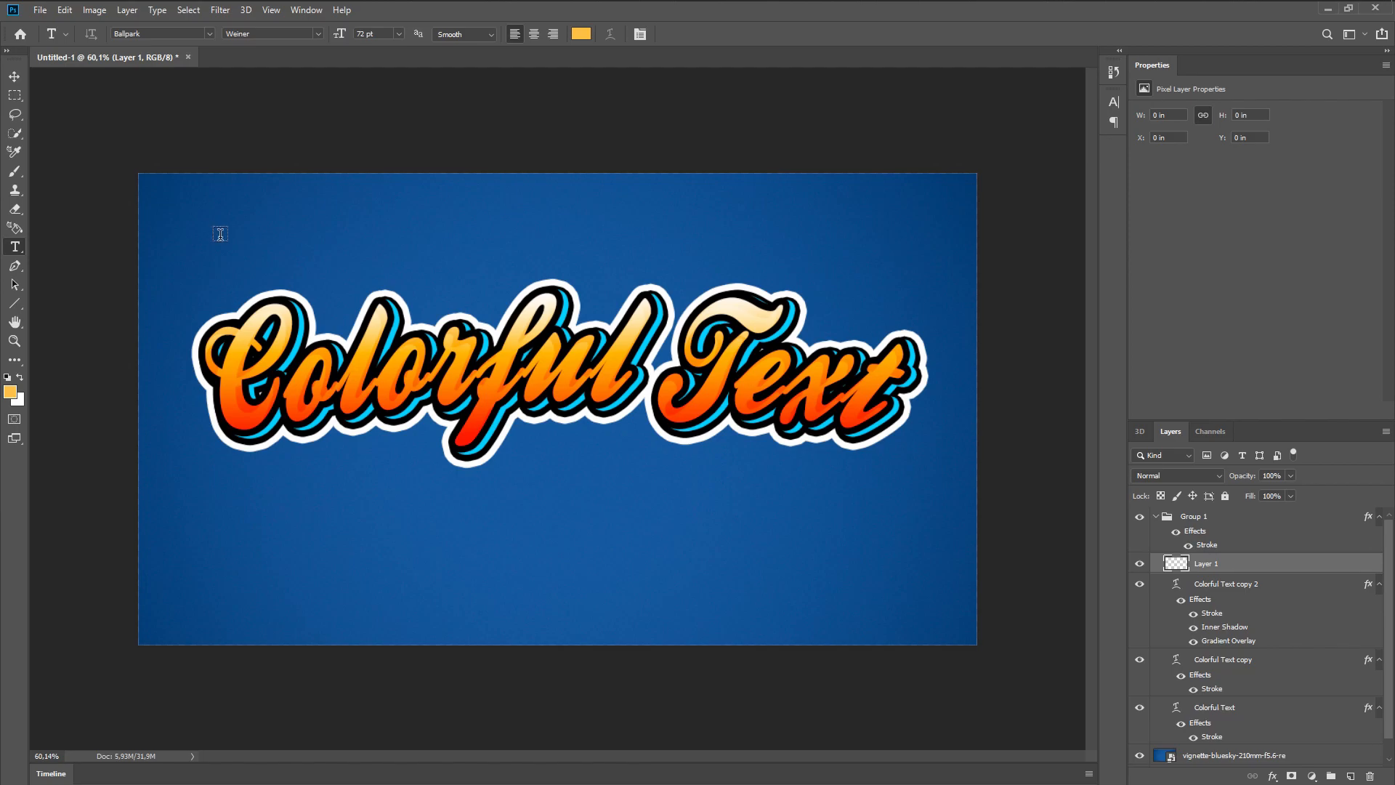
Choose the hard round, pressure-controlled size brush (Жесткая круглая, нажатие = размер) for painting
{"action": "left_click", "coordinate": [15, 171]}
{"action": "right_click", "coordinate": [222, 394]}
{"action": "scroll", "coordinate": [313, 567], "scroll_direction": "down", "scroll_amount": 3}
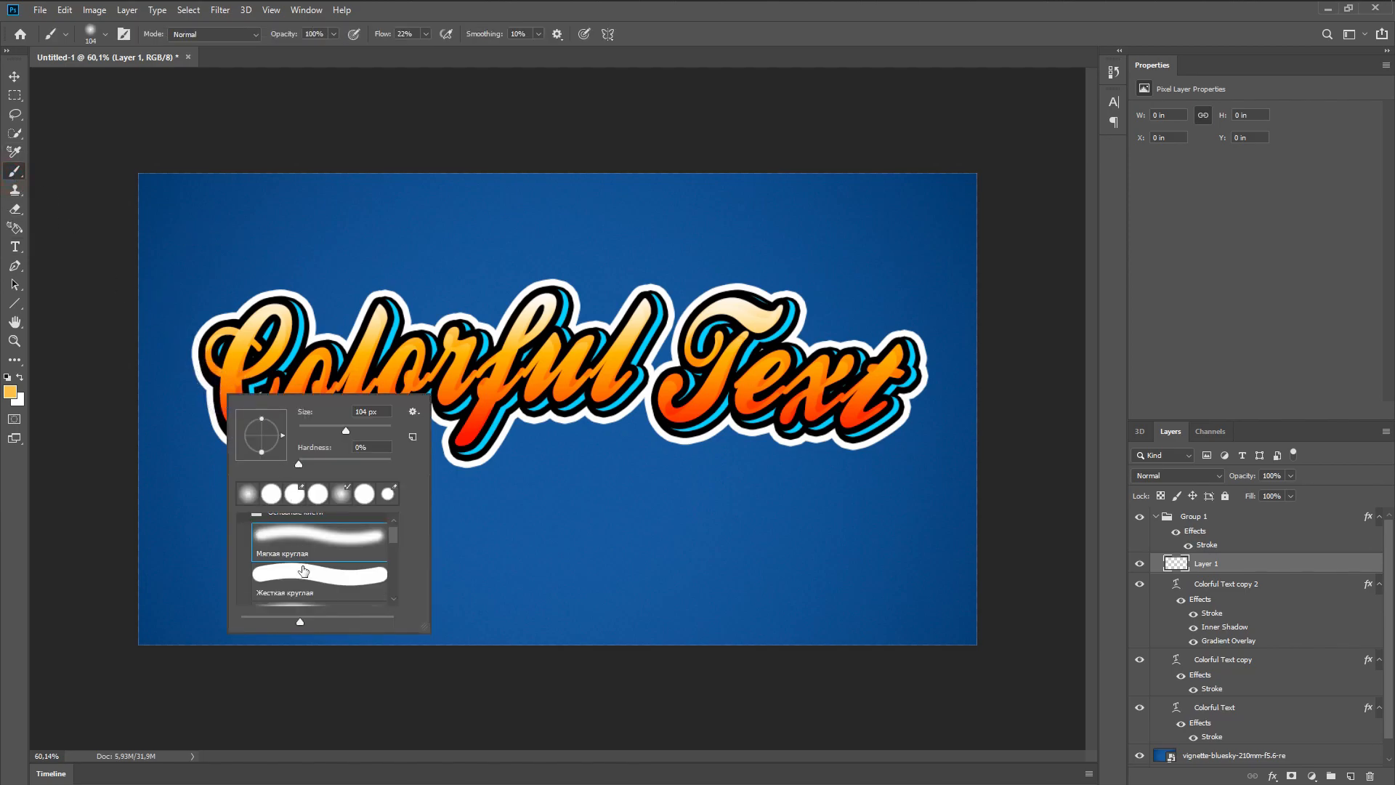
{"action": "left_click", "coordinate": [312, 574]}
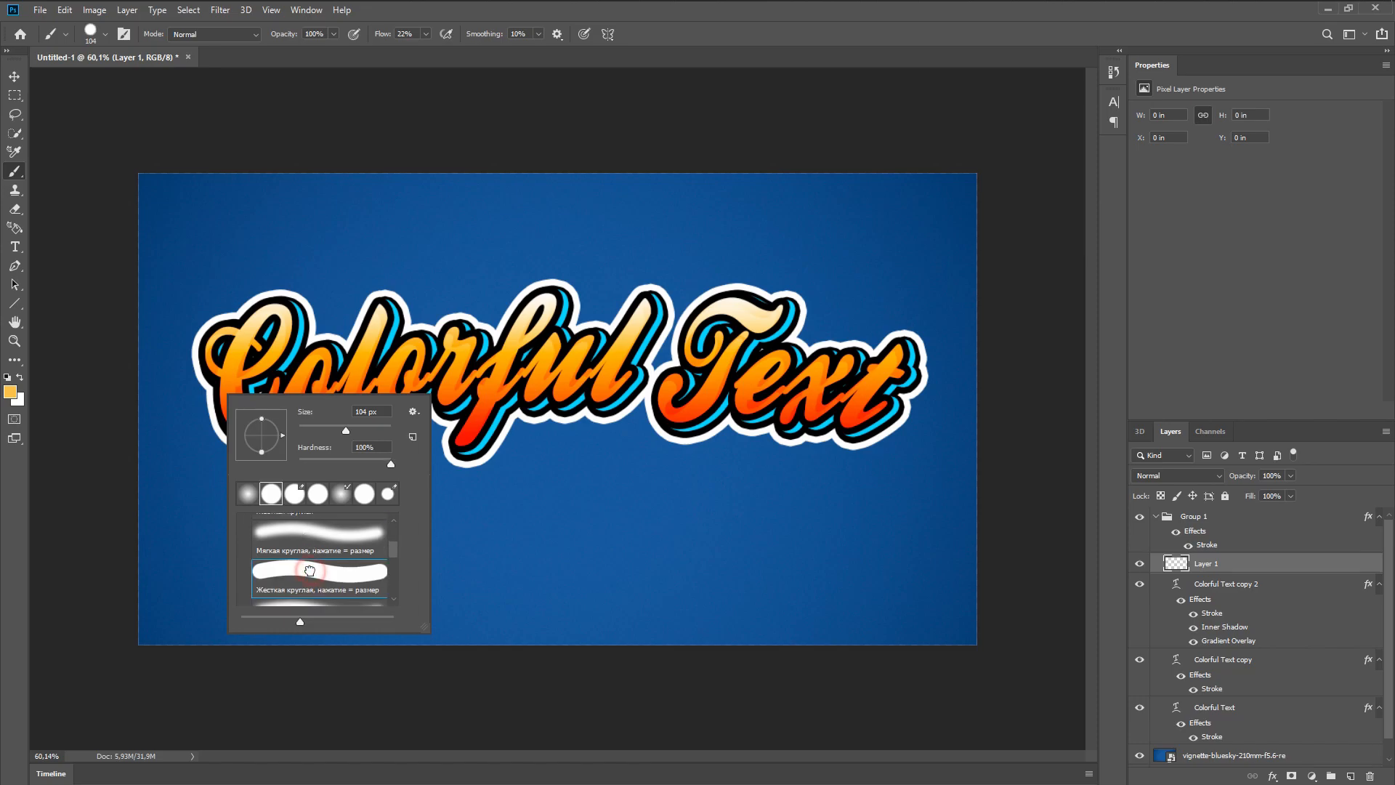
{"action": "left_click", "coordinate": [661, 38]}
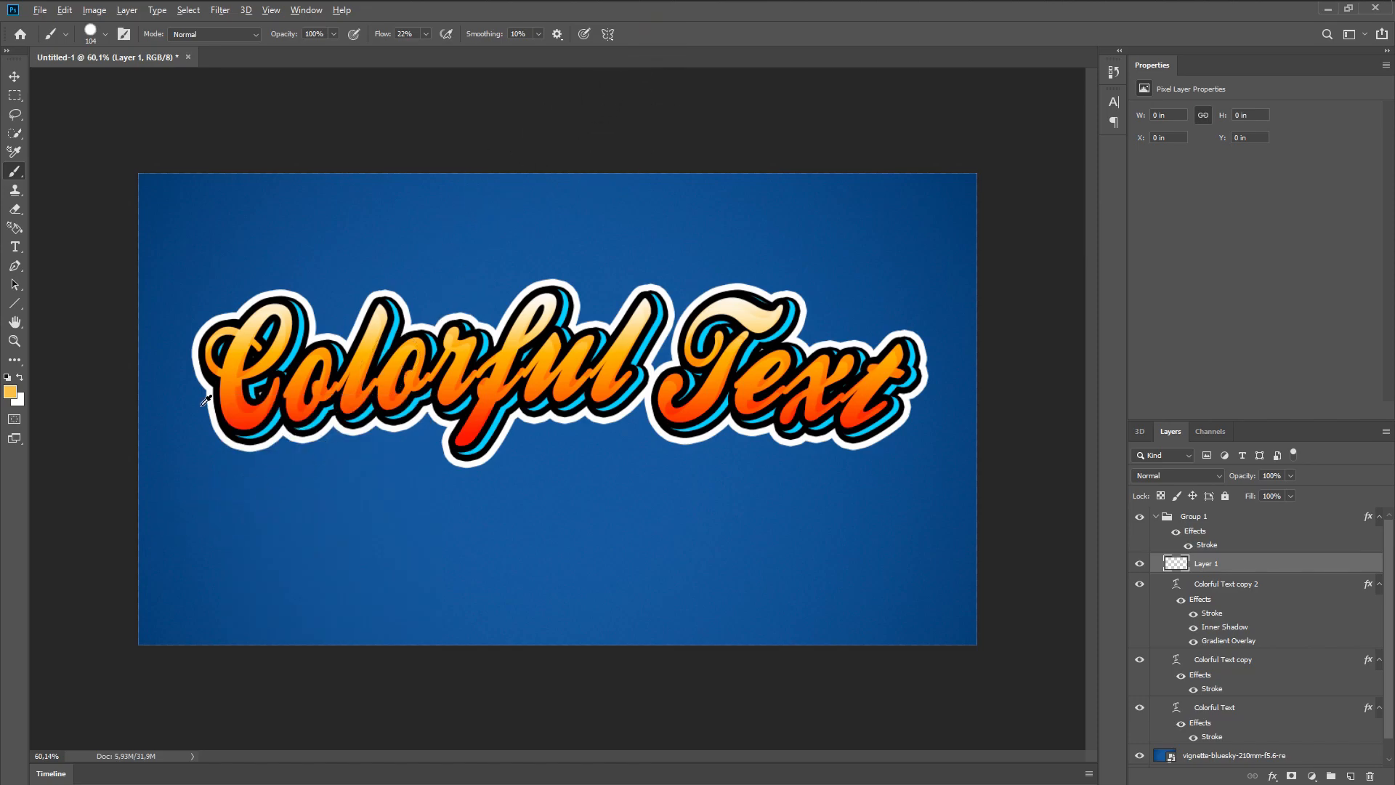
Paint thin light-orange highlights on Layer 1 with an 11 px brush along the lower curves of the word Colorful
{"action": "scroll", "coordinate": [206, 404], "scroll_direction": "up", "scroll_amount": 6}
{"action": "mouse_move", "coordinate": [203, 404]}
{"action": "left_mouse_down"}
{"action": "mouse_move", "coordinate": [336, 386]}
{"action": "mouse_move", "coordinate": [303, 365]}
{"action": "mouse_move", "coordinate": [261, 369]}
{"action": "mouse_move", "coordinate": [280, 367]}
{"action": "mouse_move", "coordinate": [338, 439]}
{"action": "left_mouse_up"}
{"action": "scroll", "coordinate": [306, 388], "scroll_direction": "up", "scroll_amount": 2}
{"action": "mouse_move", "coordinate": [591, 398]}
{"action": "left_mouse_down"}
{"action": "mouse_move", "coordinate": [428, 414]}
{"action": "mouse_move", "coordinate": [409, 439]}
{"action": "left_mouse_up"}
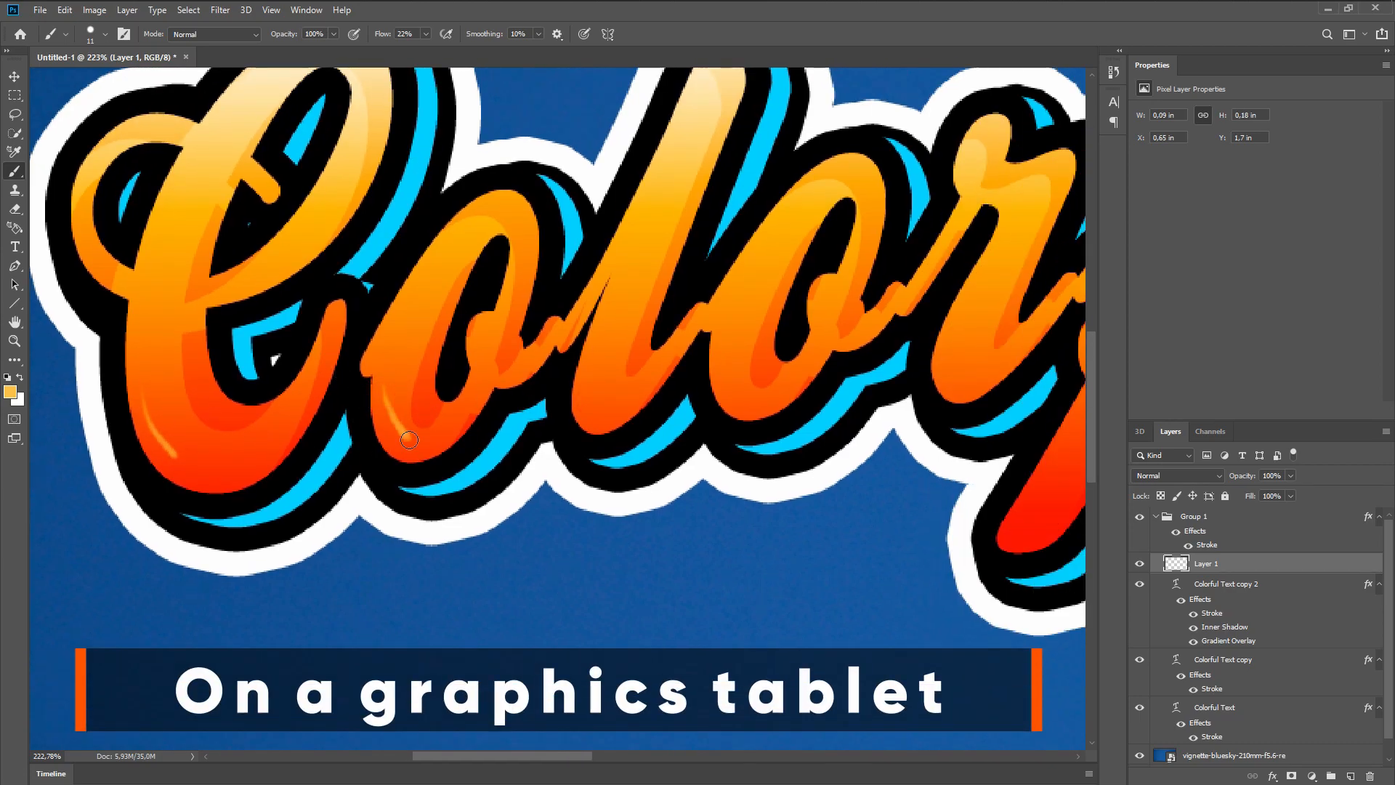
{"action": "mouse_move", "coordinate": [550, 398]}
{"action": "left_mouse_down"}
{"action": "mouse_move", "coordinate": [350, 424]}
{"action": "mouse_move", "coordinate": [400, 444]}
{"action": "left_mouse_up"}
{"action": "mouse_move", "coordinate": [563, 416]}
{"action": "left_mouse_down"}
{"action": "mouse_move", "coordinate": [399, 412]}
{"action": "mouse_move", "coordinate": [453, 384]}
{"action": "mouse_move", "coordinate": [418, 388]}
{"action": "left_mouse_up"}
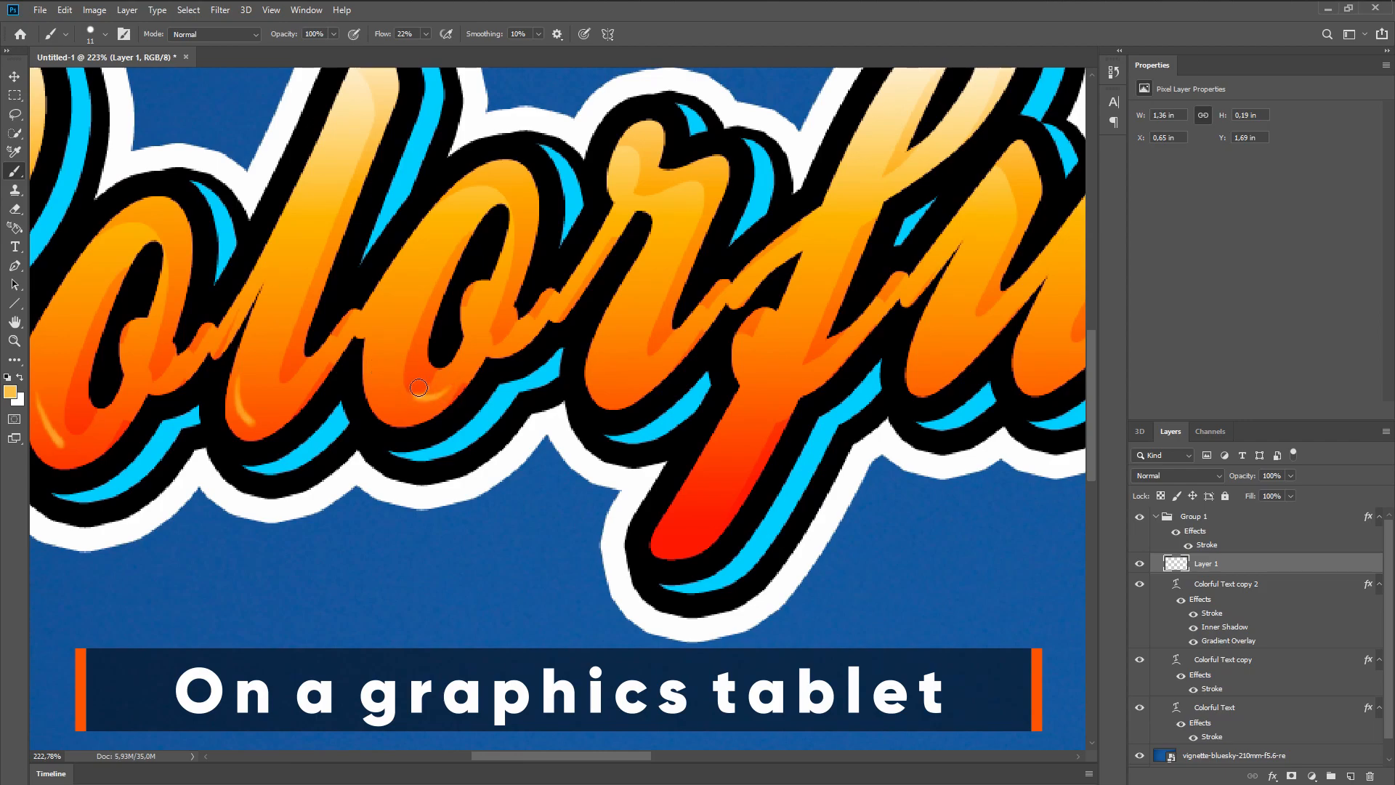
{"action": "left_click_drag", "start_coordinate": [620, 412], "coordinate": [404, 399]}
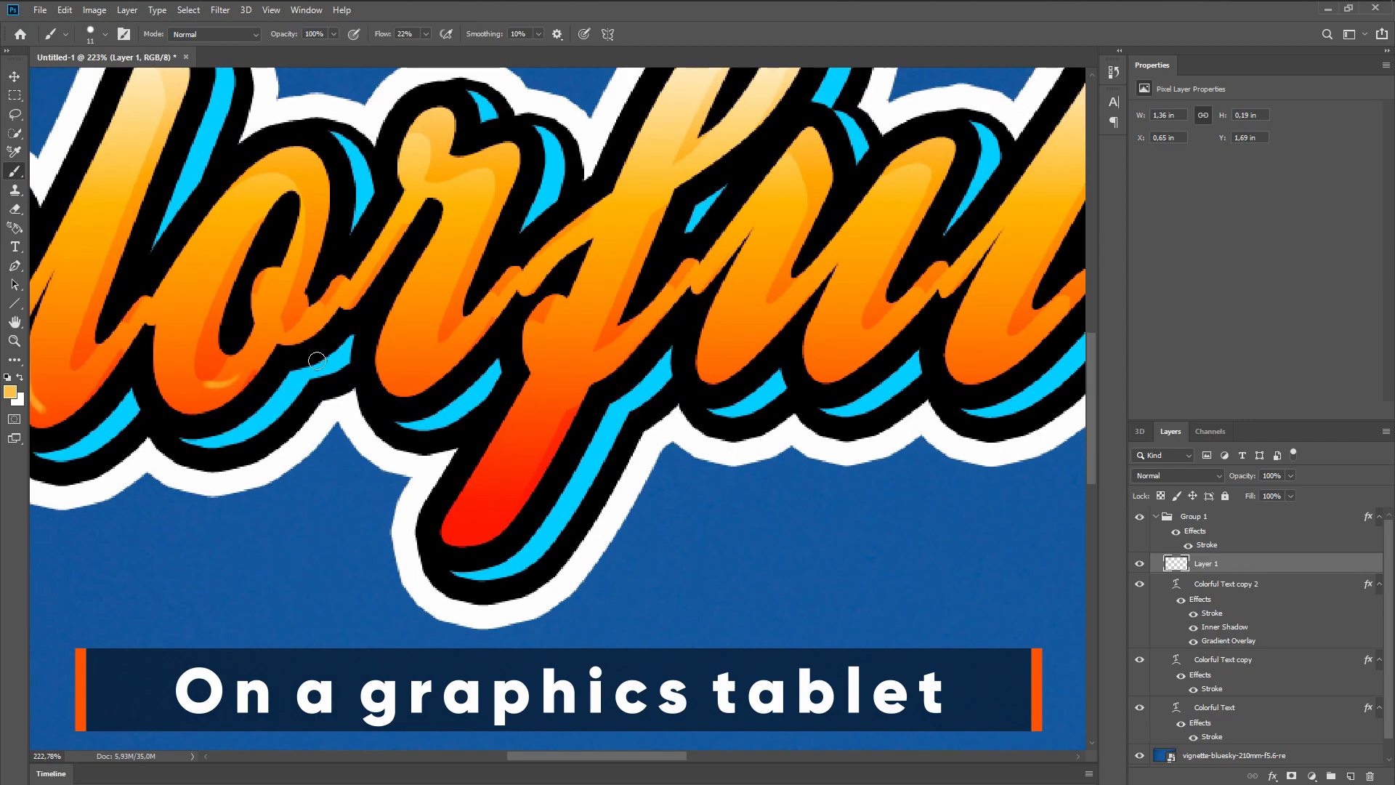
{"action": "left_click_drag", "start_coordinate": [389, 351], "coordinate": [399, 385]}
{"action": "left_click_drag", "start_coordinate": [519, 479], "coordinate": [480, 524]}
{"action": "left_click_drag", "start_coordinate": [589, 440], "coordinate": [212, 463]}
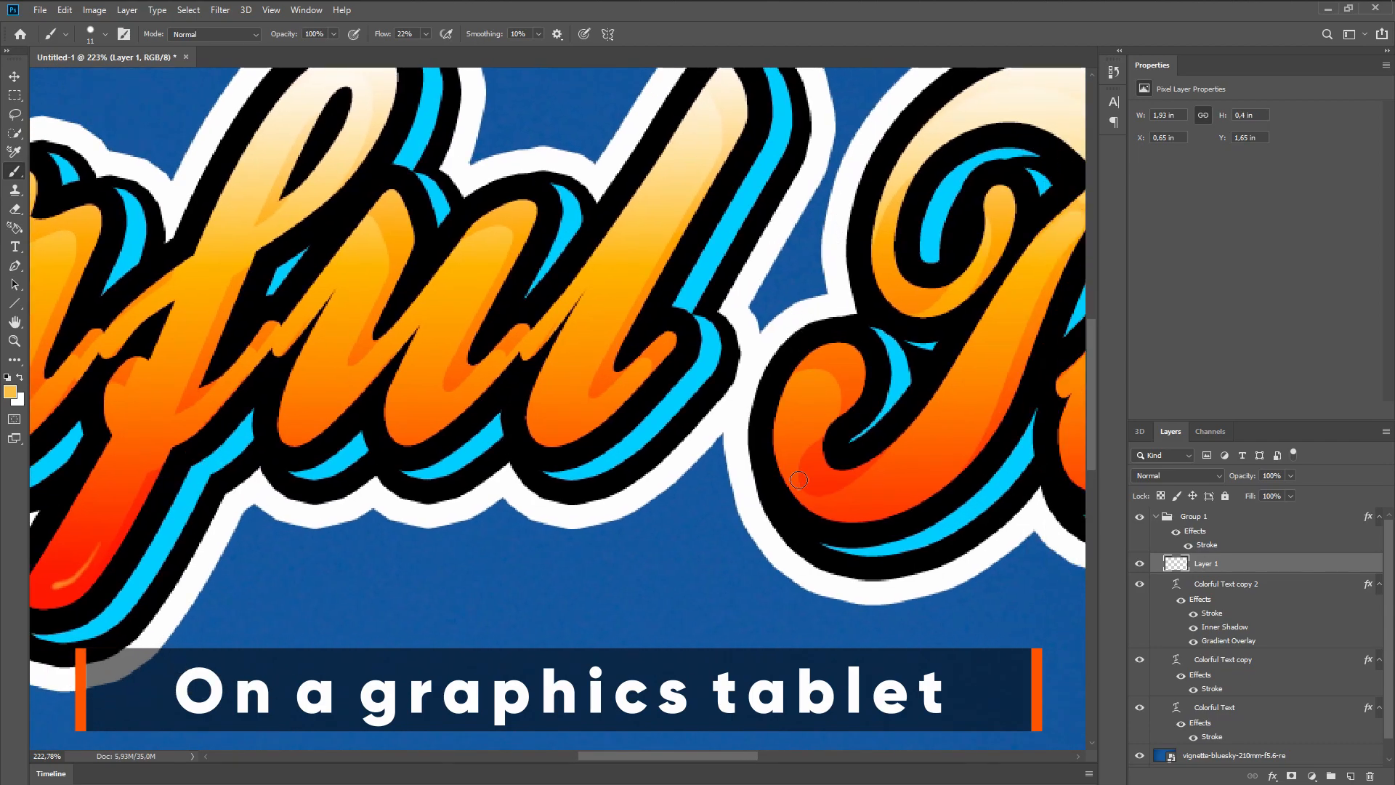
Paint matching light-orange highlights near the bottoms of the letters in the word Text
{"action": "mouse_move", "coordinate": [841, 478]}
{"action": "left_mouse_down"}
{"action": "mouse_move", "coordinate": [817, 456]}
{"action": "mouse_move", "coordinate": [442, 448]}
{"action": "left_mouse_up"}
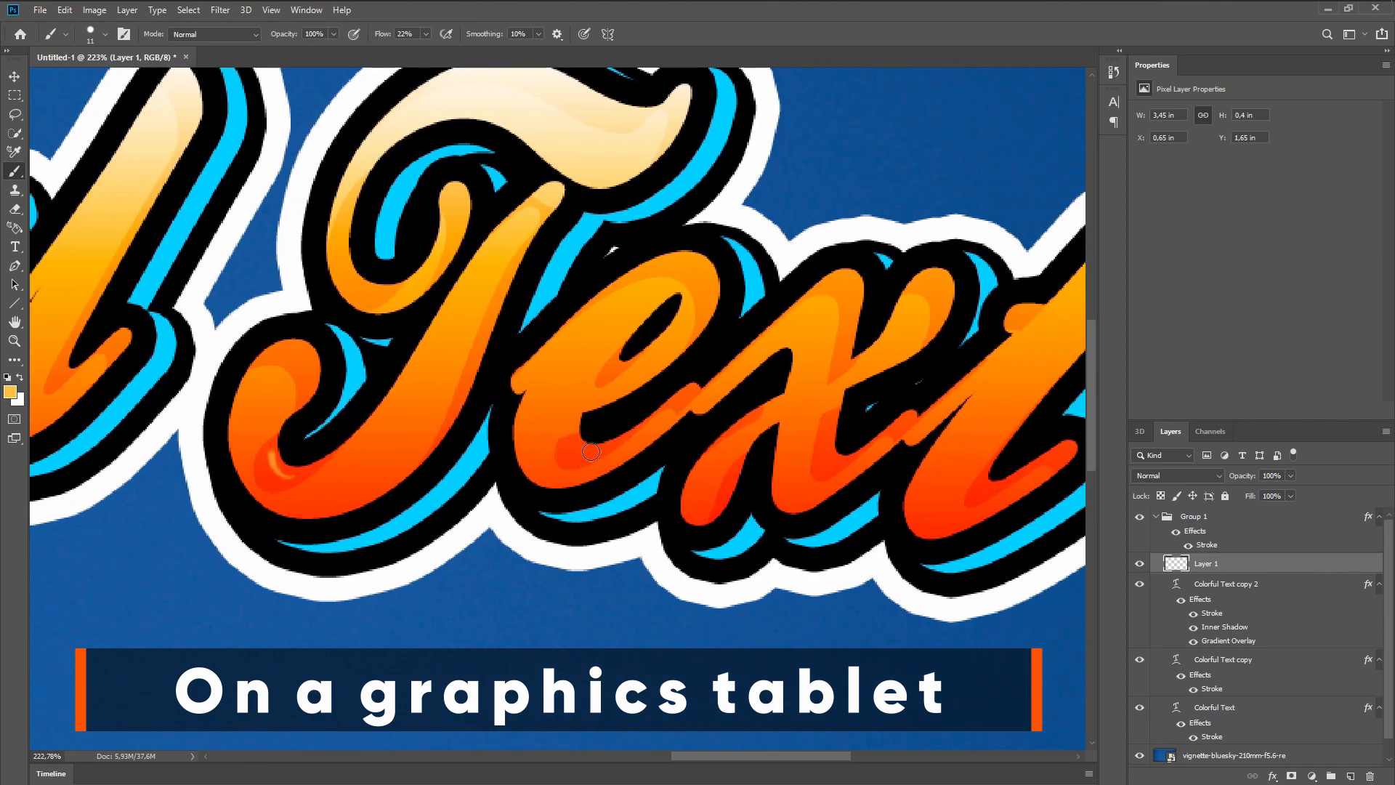
{"action": "left_click_drag", "start_coordinate": [604, 451], "coordinate": [574, 445]}
{"action": "mouse_move", "coordinate": [768, 445]}
{"action": "left_mouse_down"}
{"action": "mouse_move", "coordinate": [479, 430]}
{"action": "mouse_move", "coordinate": [542, 445]}
{"action": "left_mouse_up"}
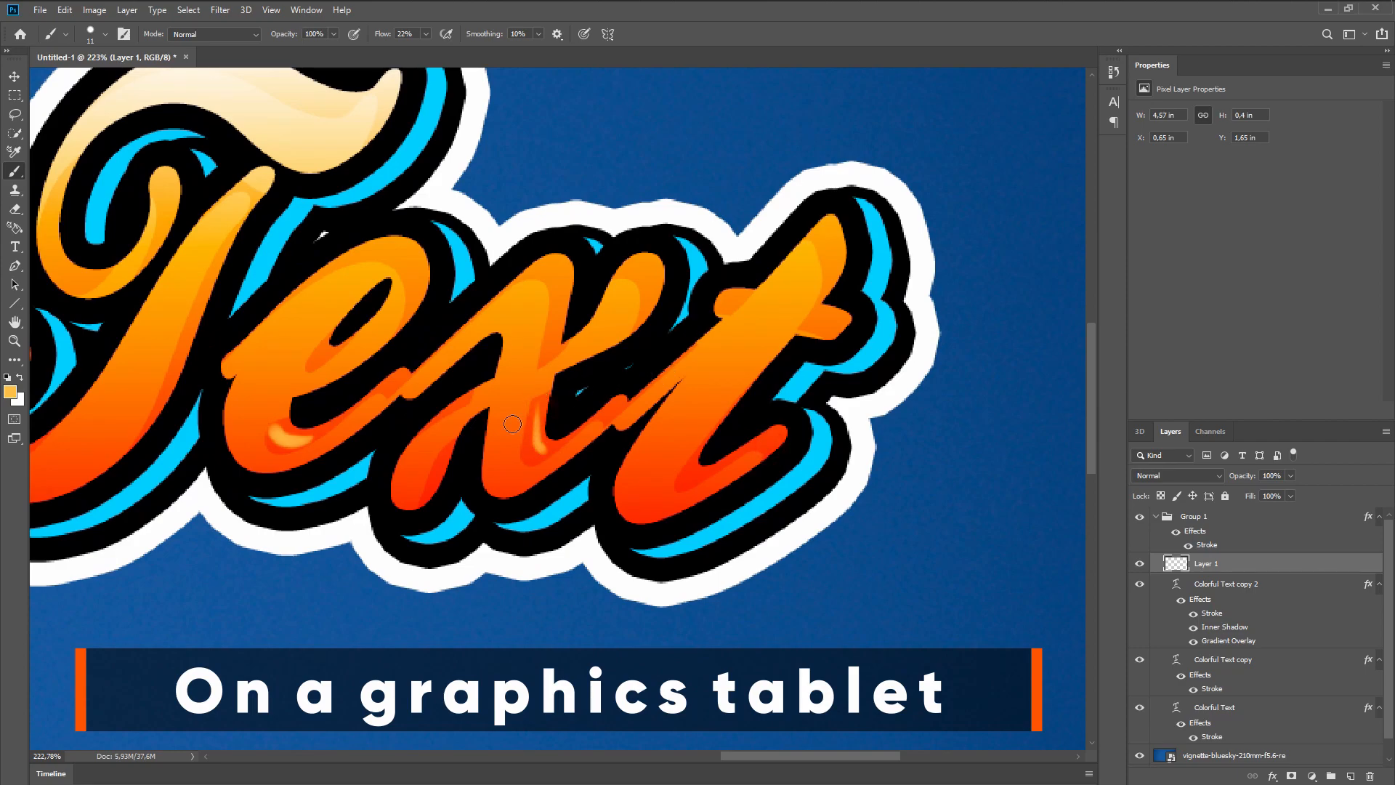
{"action": "mouse_move", "coordinate": [639, 463]}
{"action": "left_mouse_down"}
{"action": "mouse_move", "coordinate": [501, 458]}
{"action": "mouse_move", "coordinate": [527, 477]}
{"action": "left_mouse_up"}
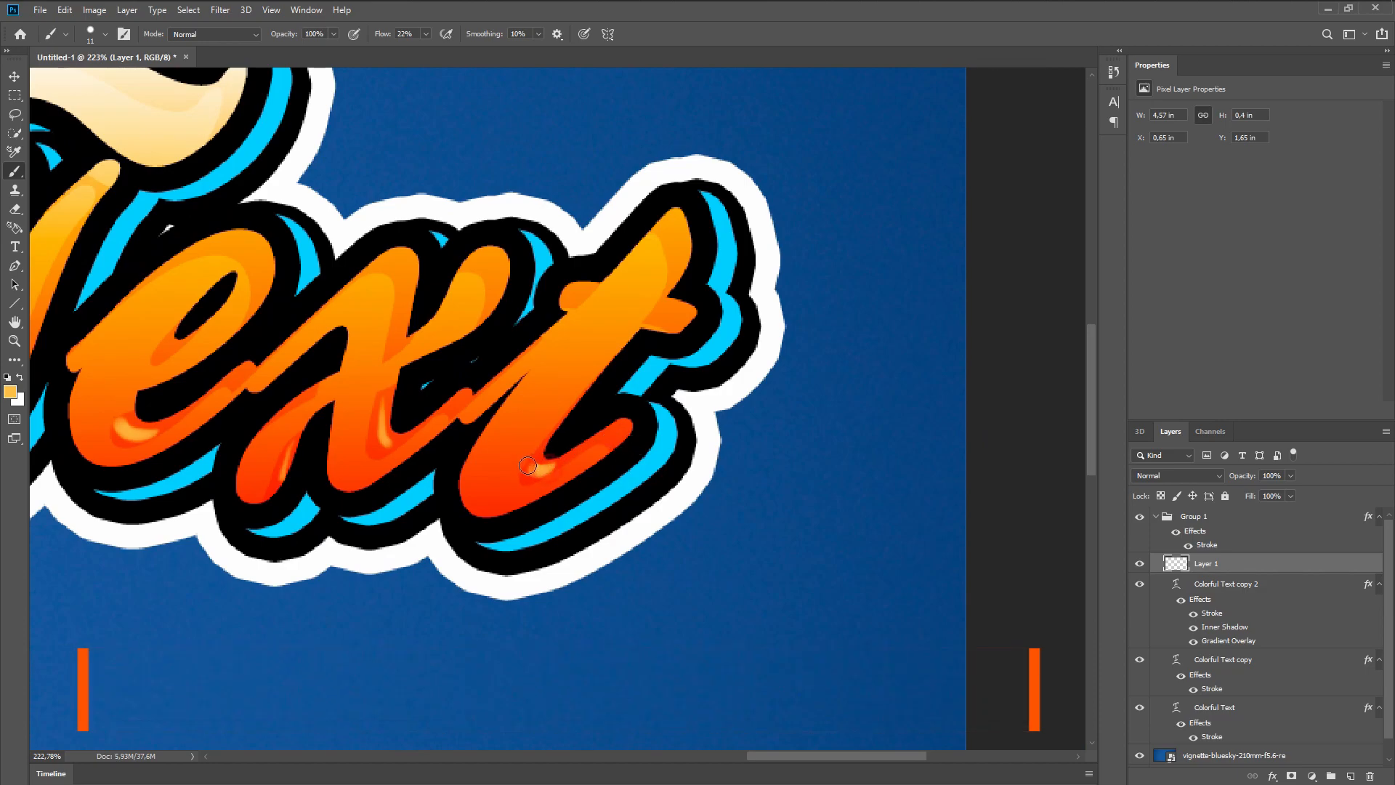
{"action": "scroll", "coordinate": [568, 434], "scroll_direction": "down", "scroll_amount": 5}
{"action": "scroll", "coordinate": [568, 434], "scroll_direction": "down", "scroll_amount": 2}
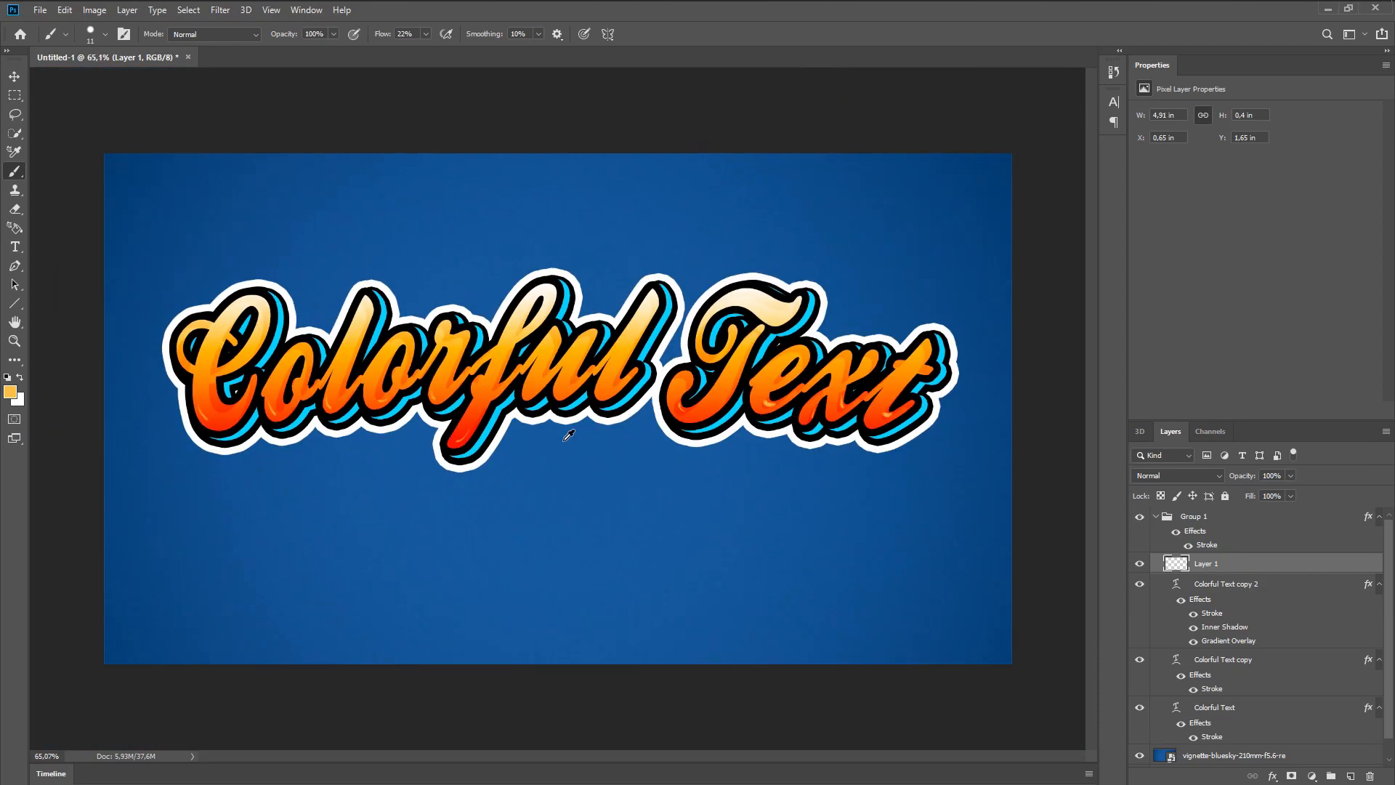
Compare the lettering with and without Layer 1, and reinforce the highlight on the tail of the f
{"action": "left_click", "coordinate": [1139, 564]}
{"action": "left_click", "coordinate": [1139, 565]}
{"action": "scroll", "coordinate": [449, 429], "scroll_direction": "up", "scroll_amount": 6}
{"action": "scroll", "coordinate": [449, 429], "scroll_direction": "up", "scroll_amount": 1}
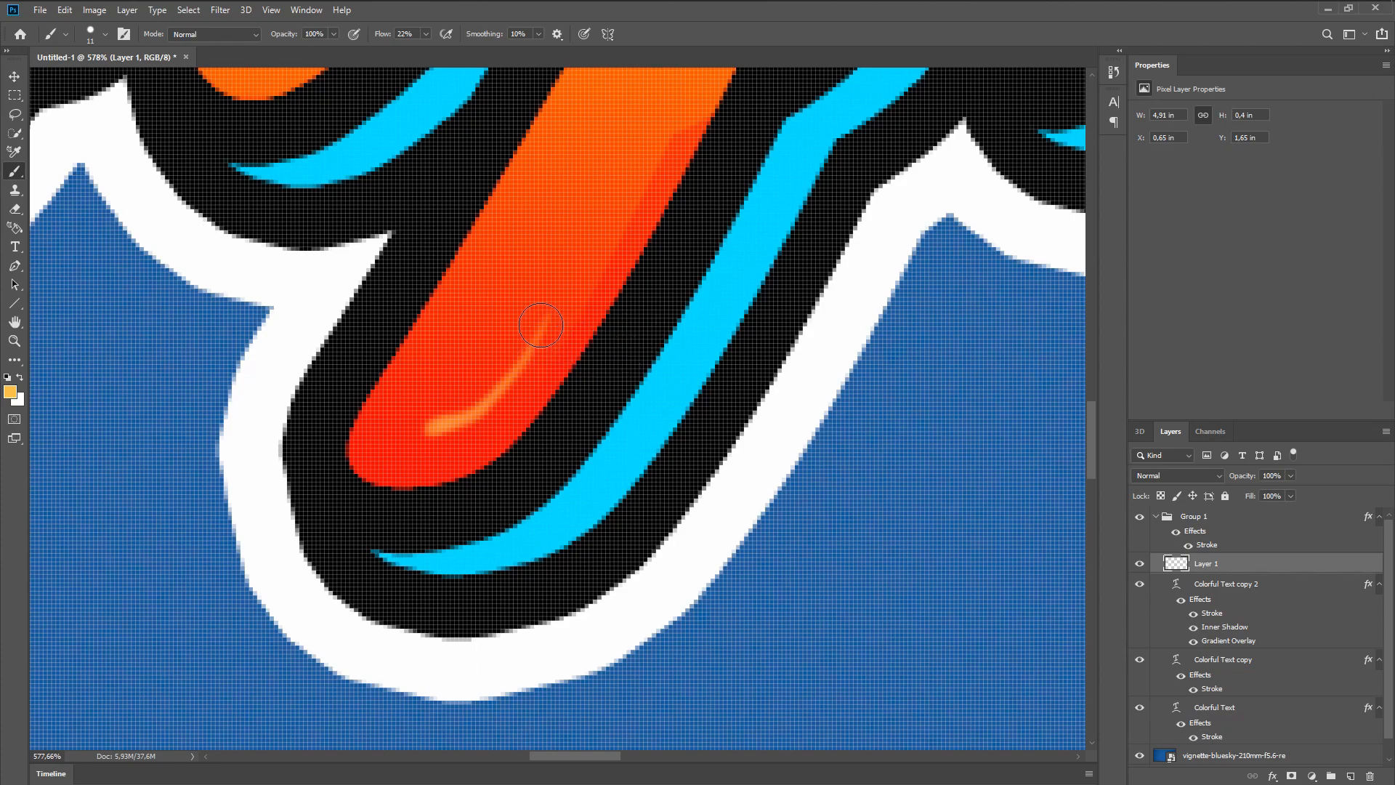
{"action": "mouse_move", "coordinate": [534, 336]}
{"action": "left_mouse_down"}
{"action": "mouse_move", "coordinate": [465, 407]}
{"action": "mouse_move", "coordinate": [472, 388]}
{"action": "mouse_move", "coordinate": [488, 405]}
{"action": "left_mouse_up"}
{"action": "scroll", "coordinate": [488, 405], "scroll_direction": "down", "scroll_amount": 7}
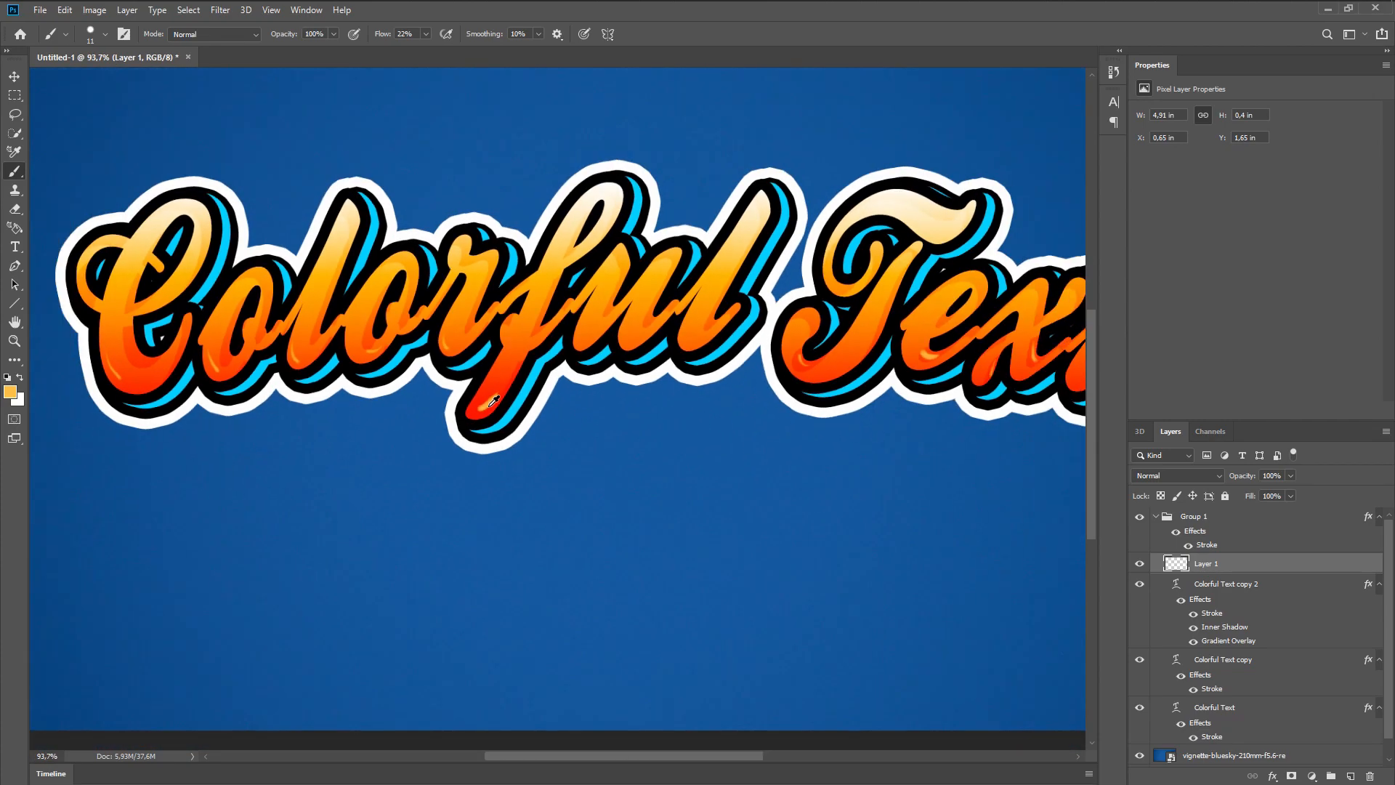
{"action": "scroll", "coordinate": [497, 410], "scroll_direction": "down", "scroll_amount": 1}
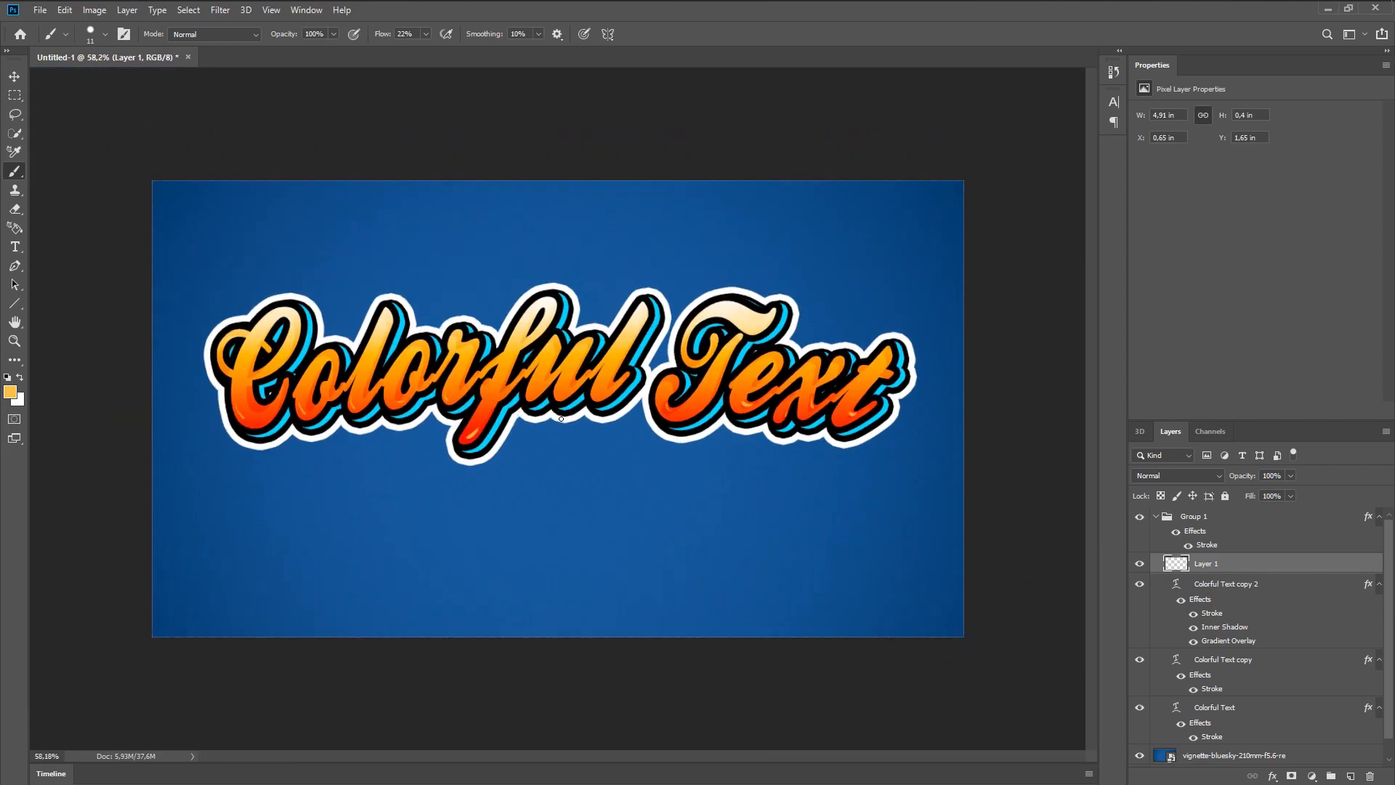
{"action": "scroll", "coordinate": [561, 419], "scroll_direction": "down", "scroll_amount": 1}
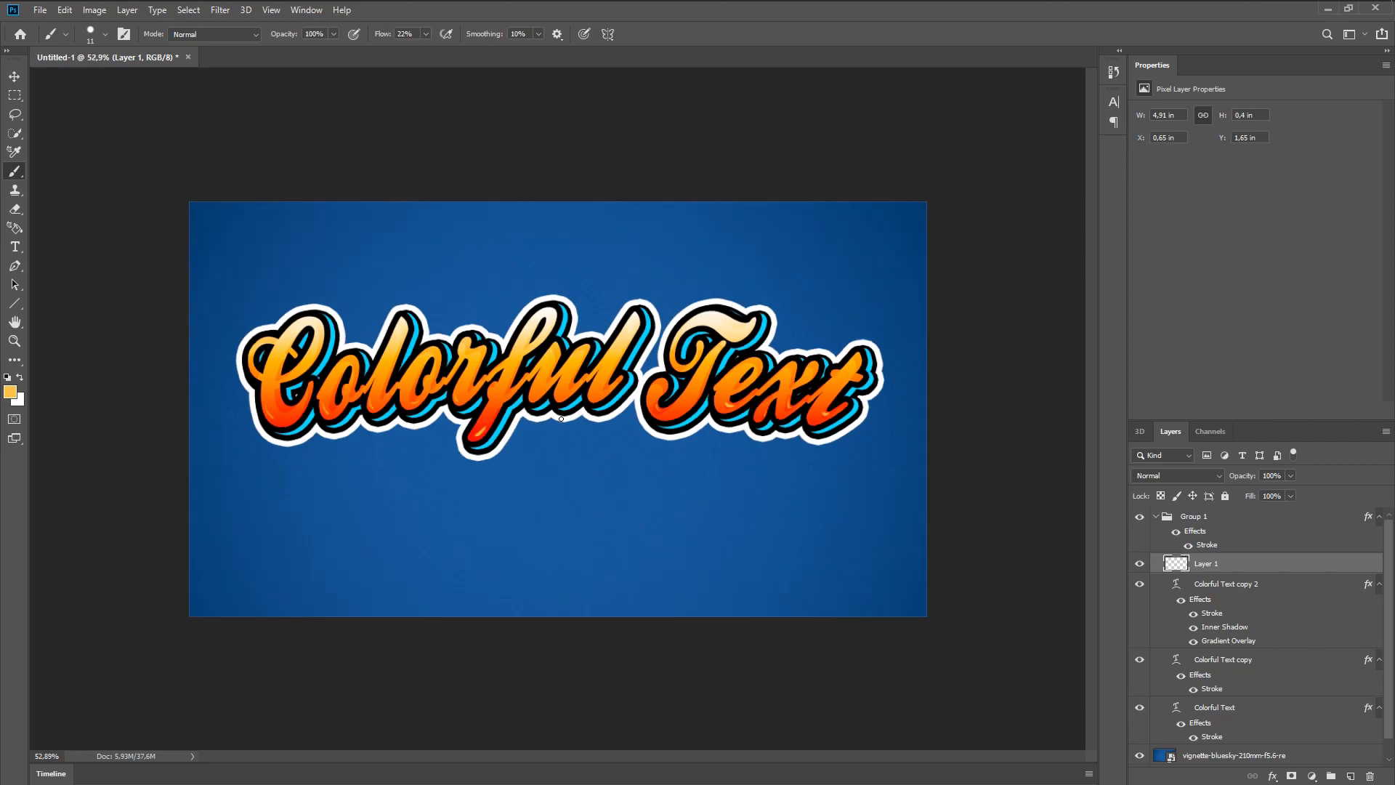
Collapse Group 1 and add a Hue/Saturation adjustment above the vignette-bluesky background layer
{"action": "key", "text": "t"}
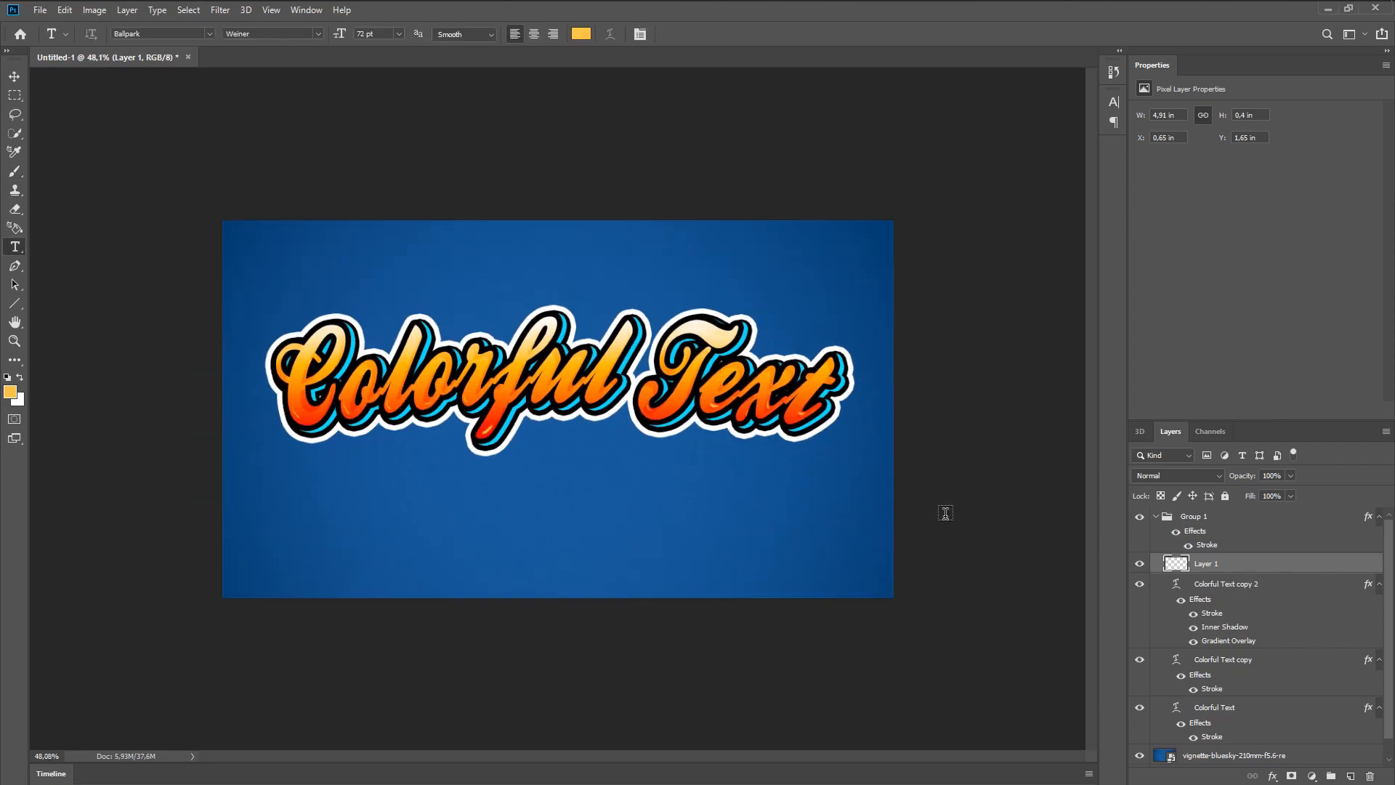
{"action": "left_click", "coordinate": [1154, 516]}
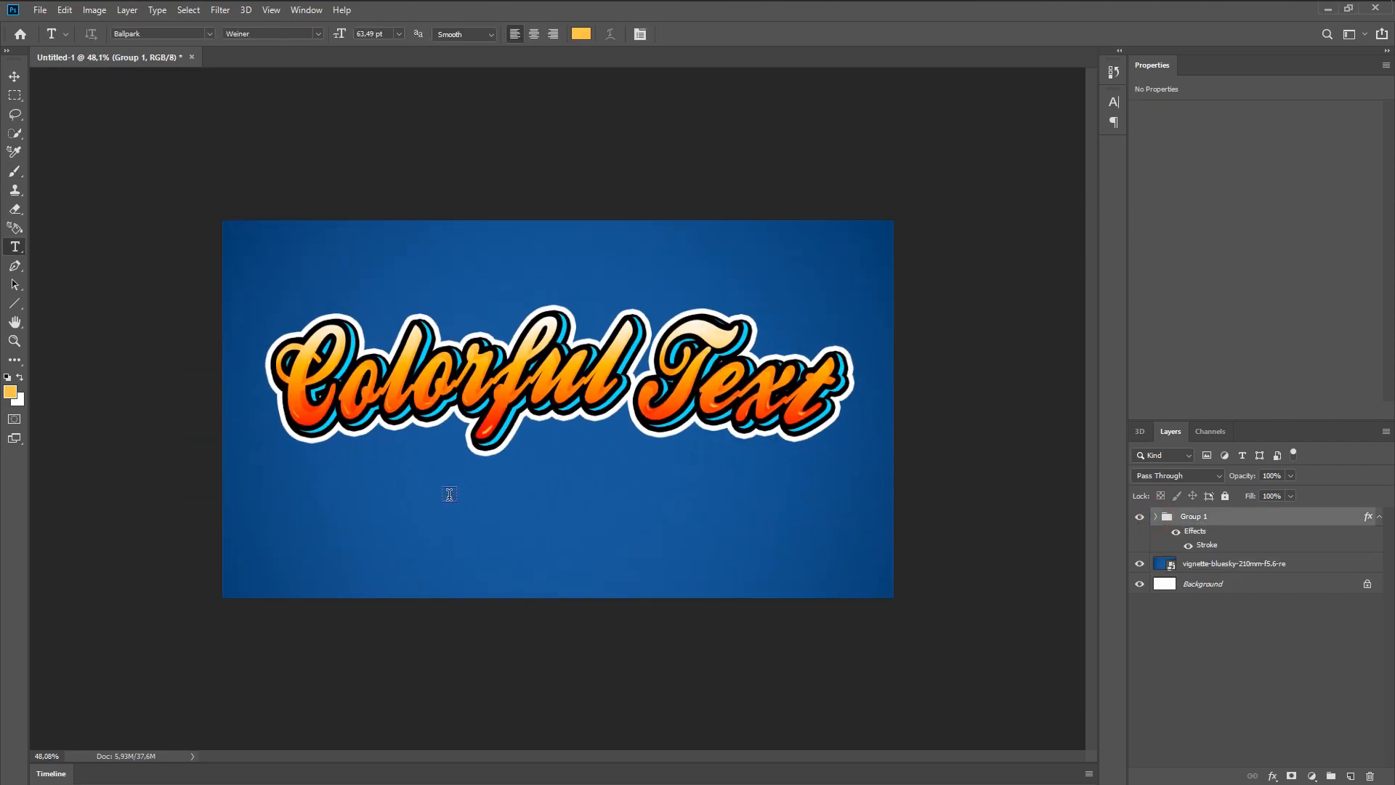
{"action": "left_click", "coordinate": [1269, 566]}
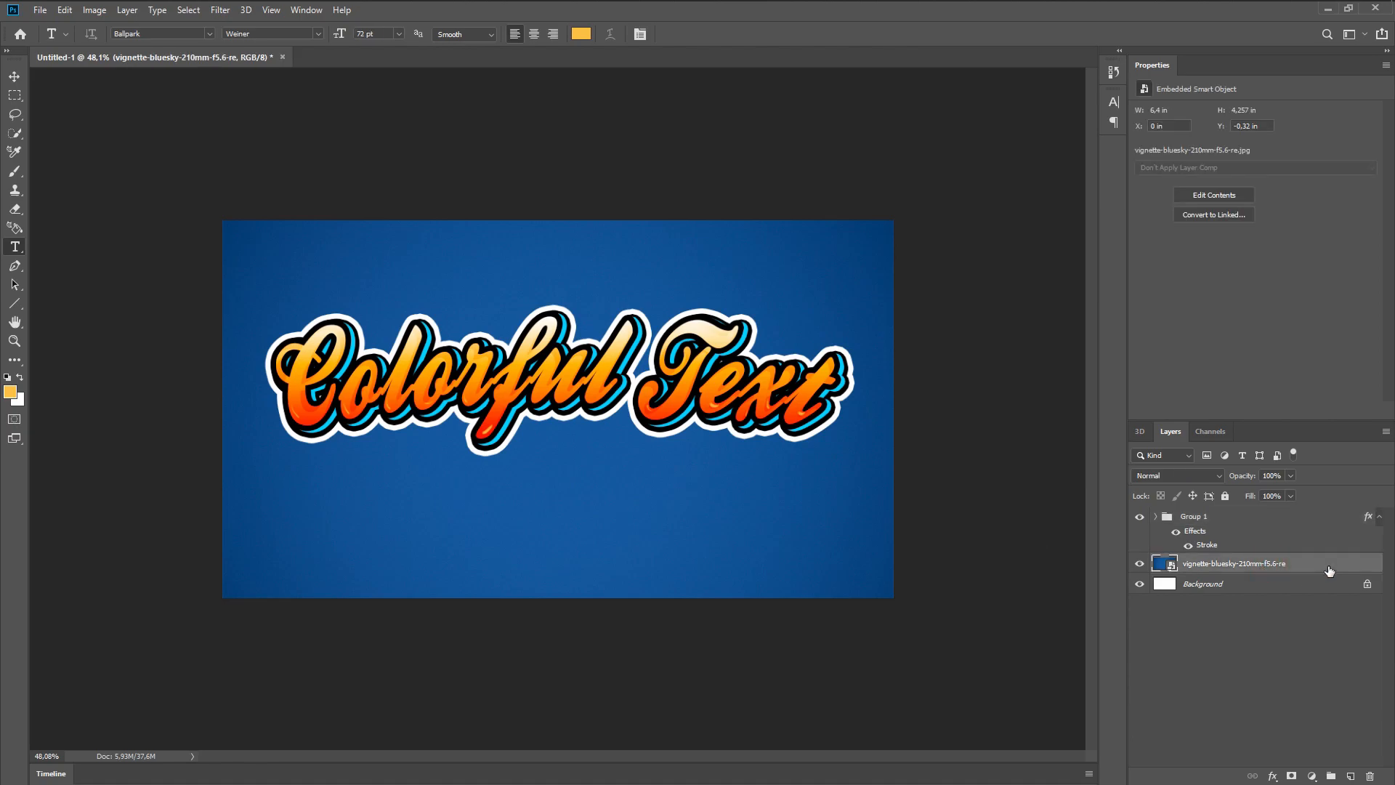
{"action": "left_click", "coordinate": [1312, 775]}
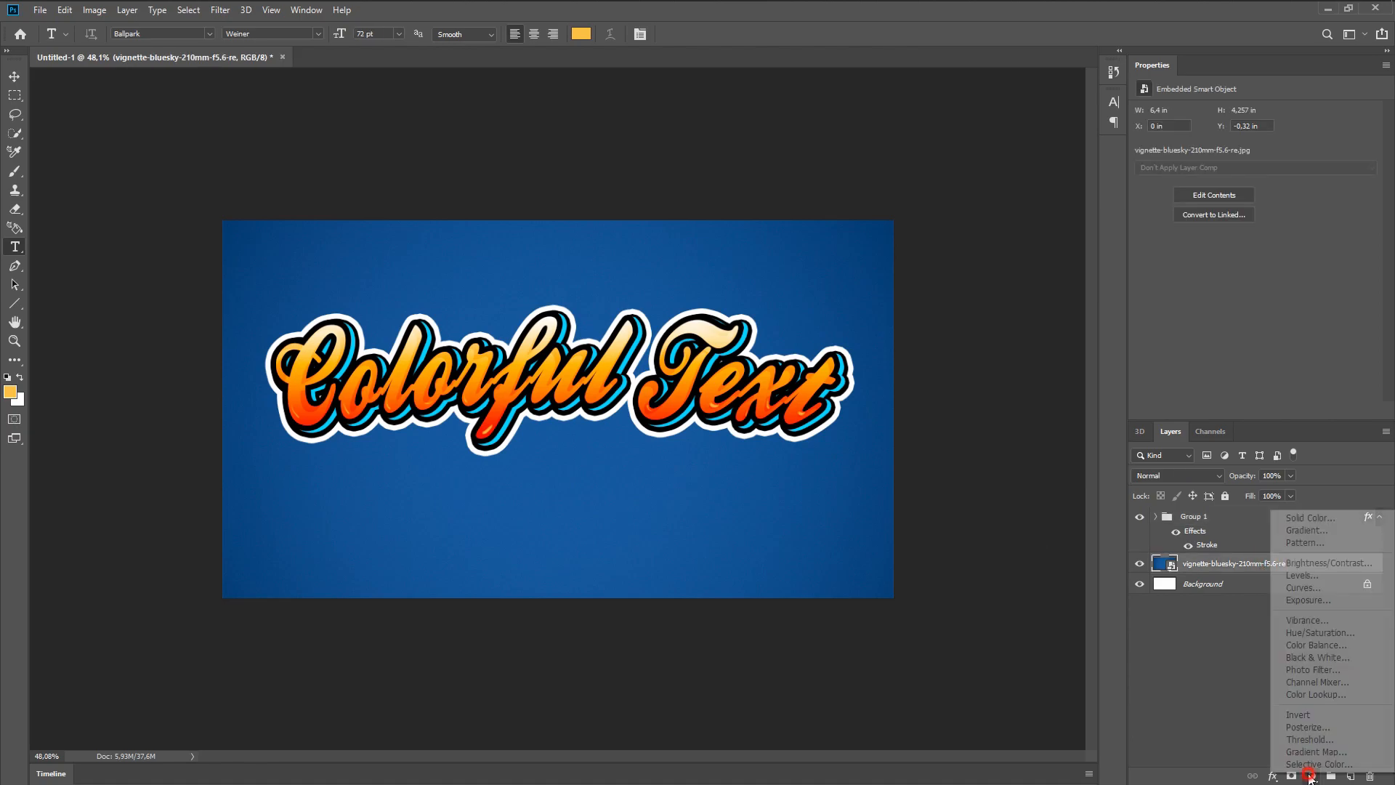
{"action": "left_click", "coordinate": [1316, 632]}
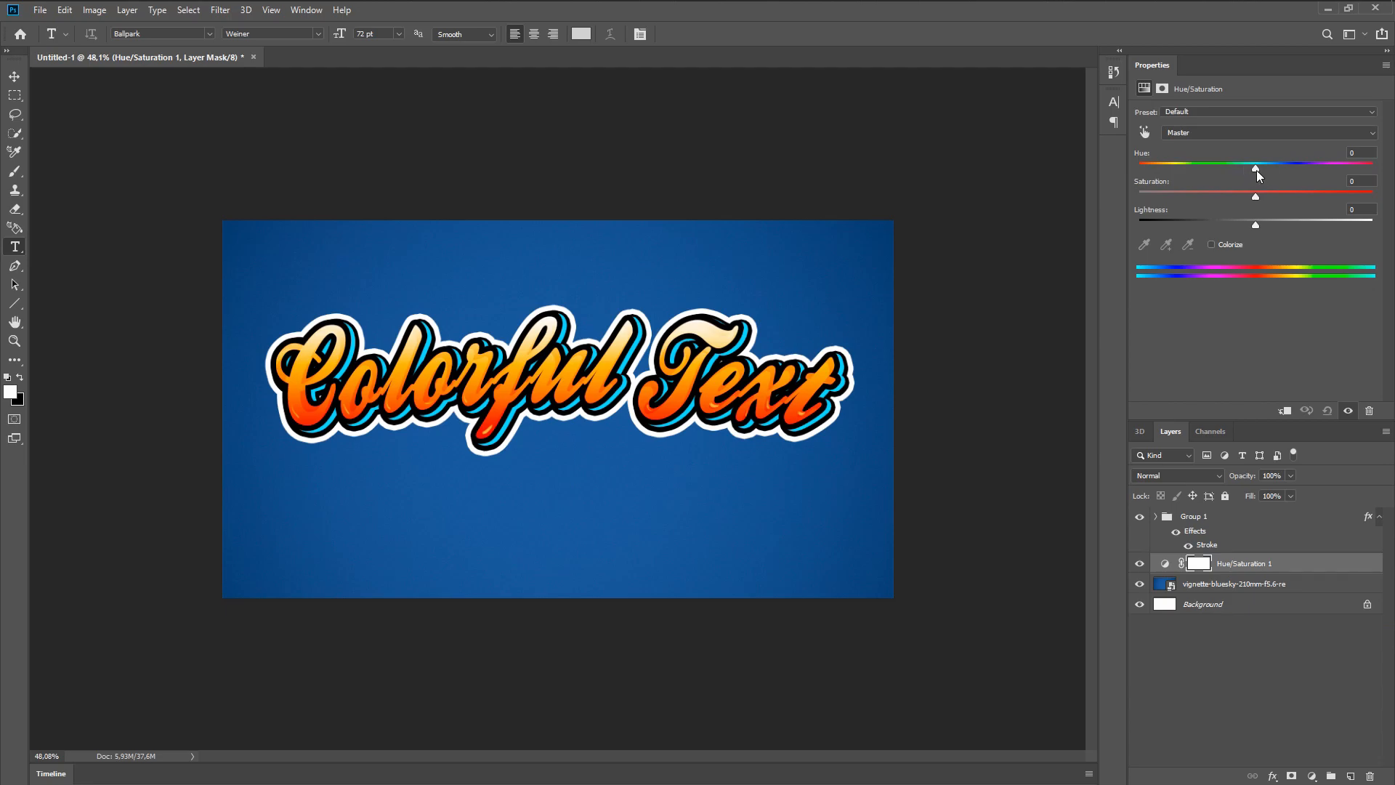
Darken the background with Hue -27, Saturation -28 and Lightness -74, and clip the adjustment to the vignette-bluesky layer
{"action": "left_click_drag", "start_coordinate": [1252, 169], "coordinate": [1161, 194]}
{"action": "left_click", "coordinate": [1197, 173]}
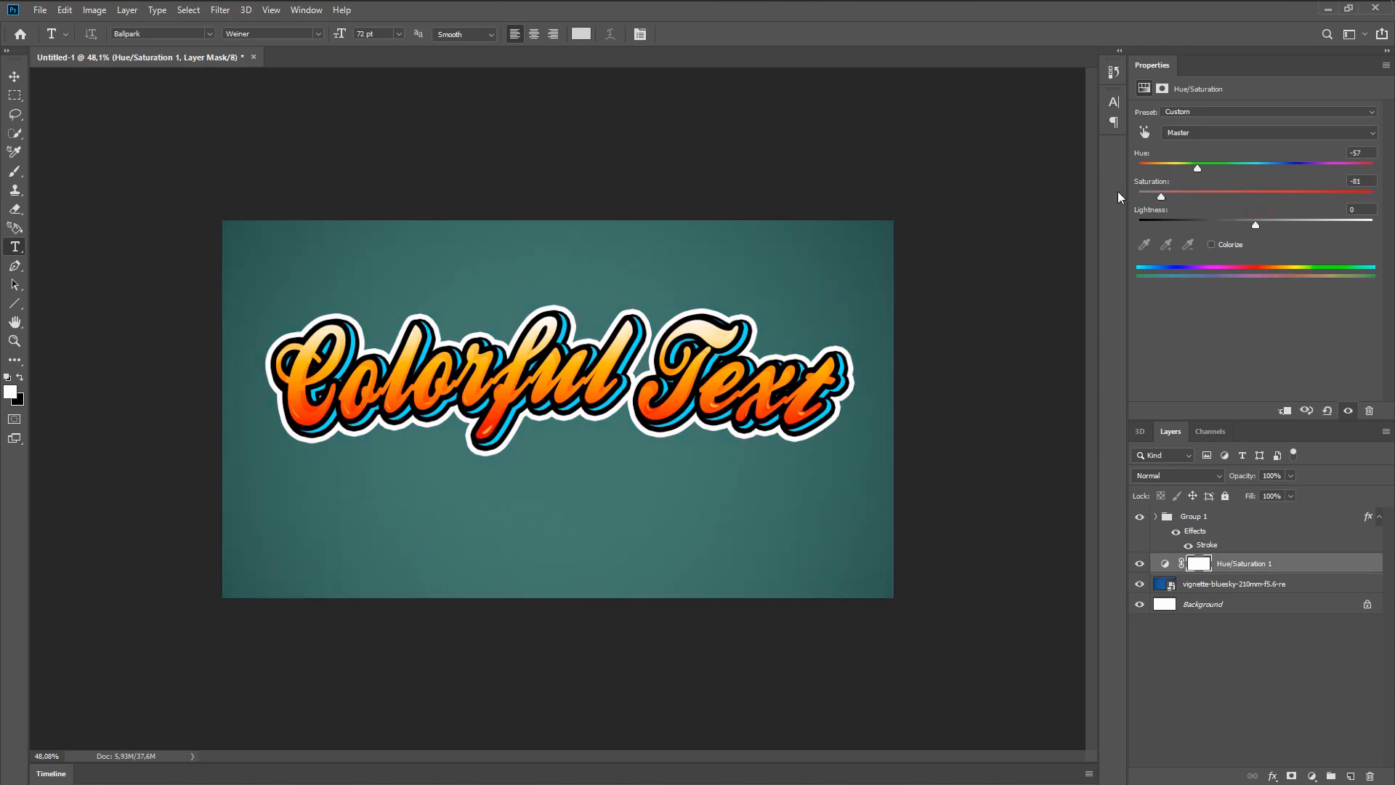
{"action": "left_click_drag", "start_coordinate": [1258, 224], "coordinate": [1140, 219]}
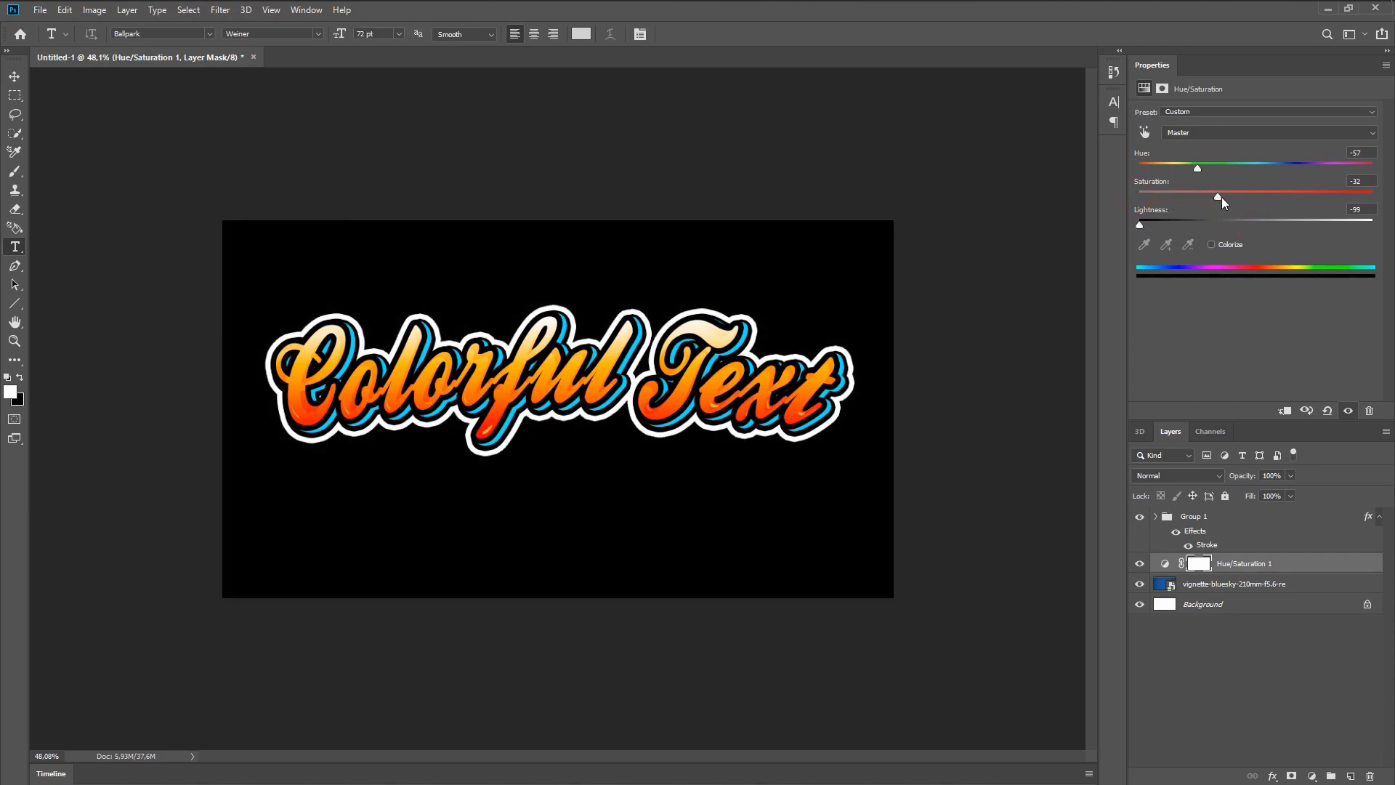
{"action": "left_click_drag", "start_coordinate": [1157, 227], "coordinate": [1166, 228]}
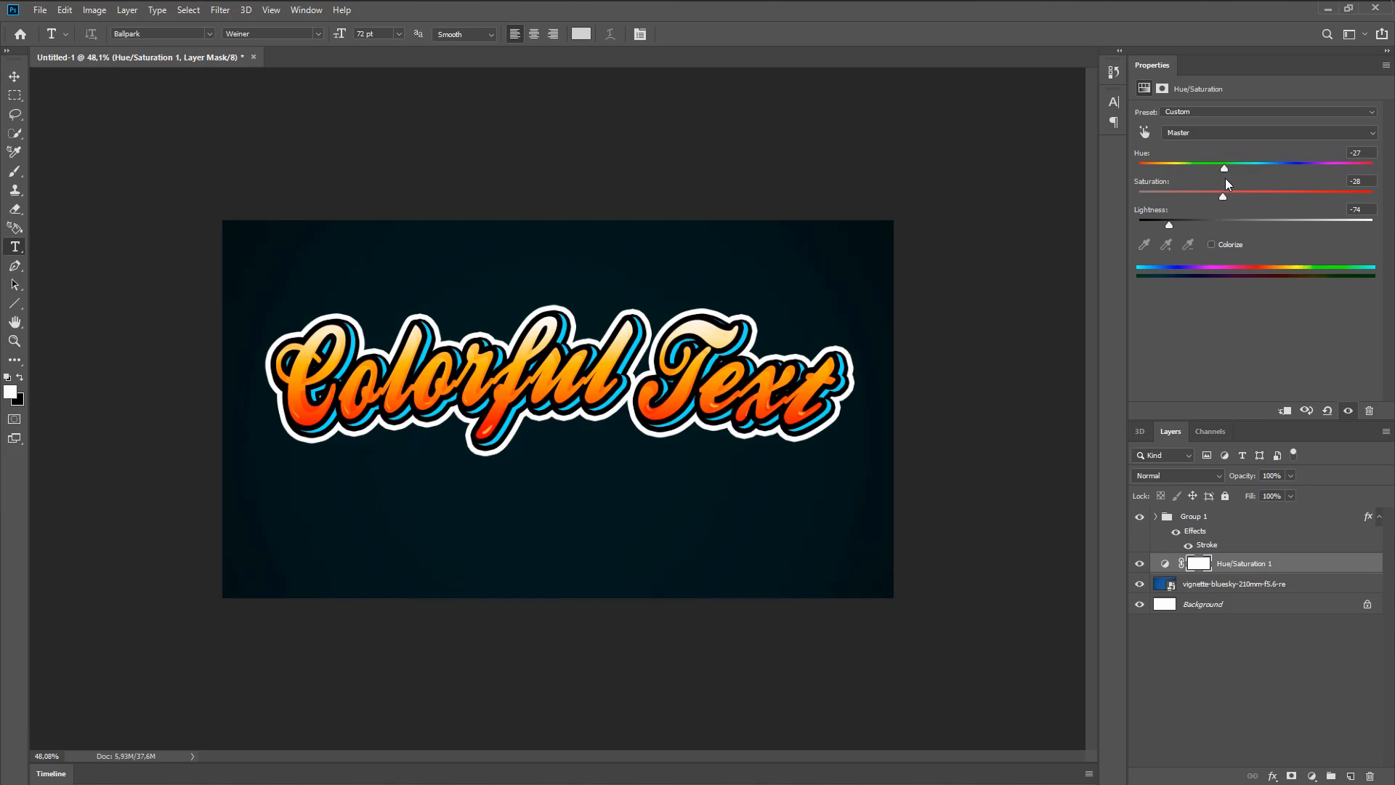
{"action": "left_click", "coordinate": [1238, 571], "text": "alt"}
Scale Group 1 up slightly and shift the lettering down toward the centre of the canvas
{"action": "left_click", "coordinate": [1192, 516]}
{"action": "key", "text": "ctrl+t"}
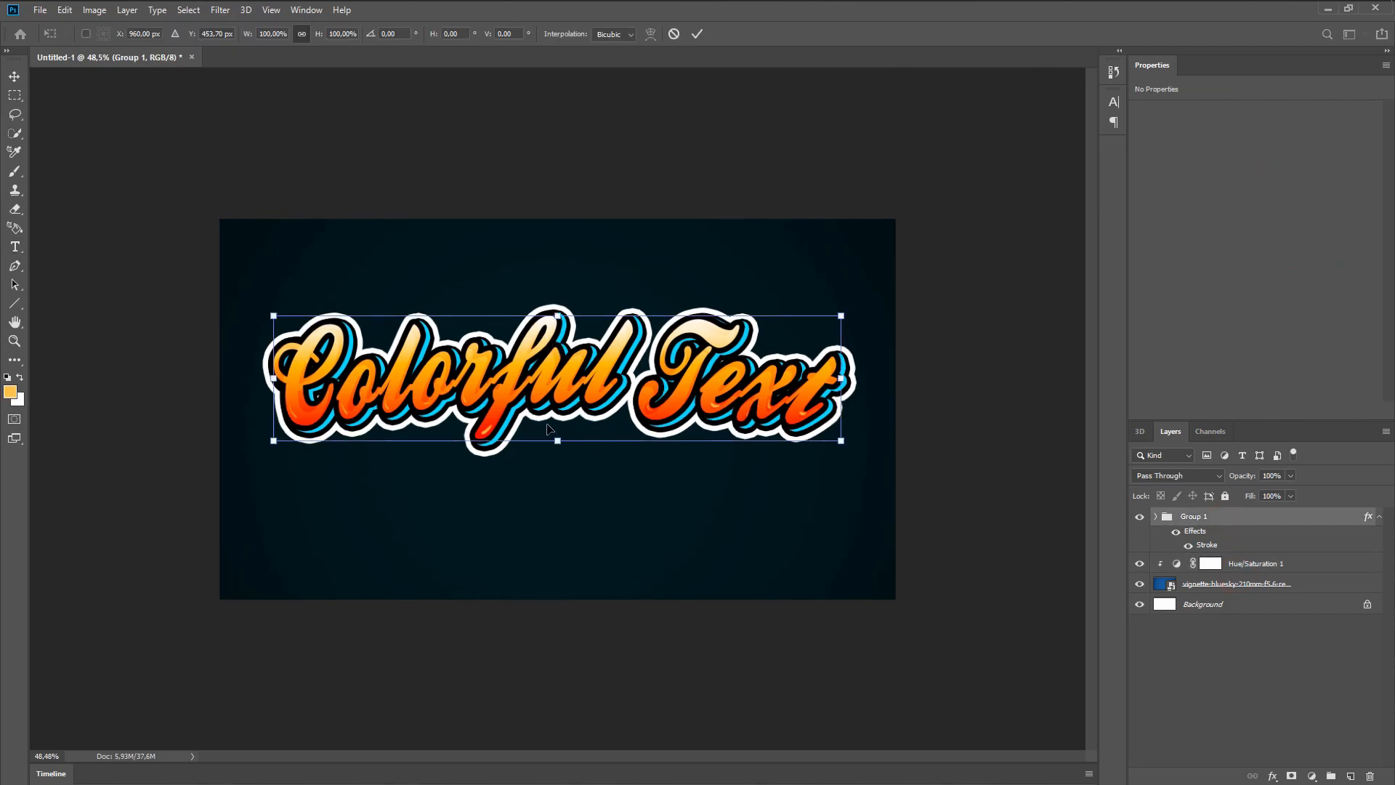
{"action": "left_click_drag", "start_coordinate": [560, 440], "coordinate": [560, 445]}
{"action": "left_click_drag", "start_coordinate": [574, 386], "coordinate": [576, 394]}
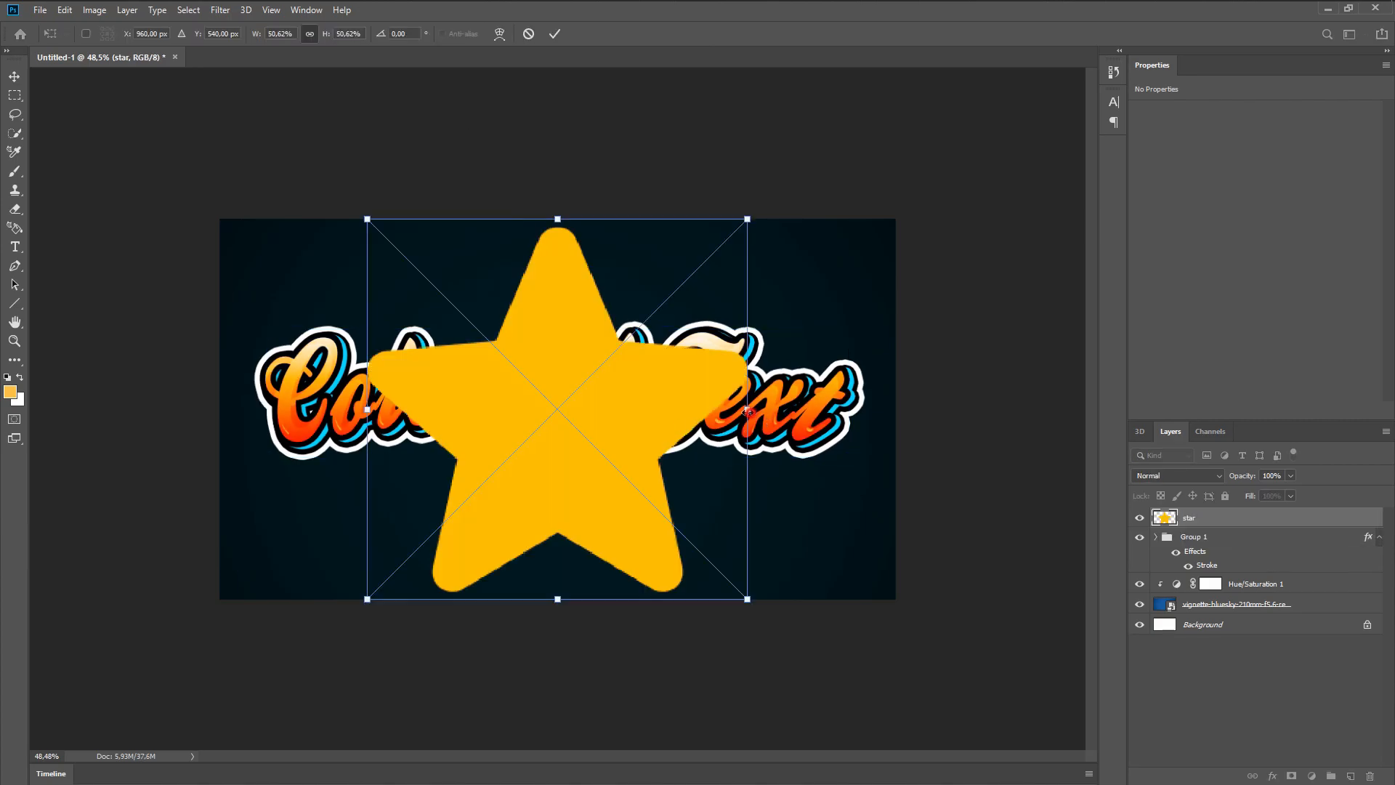
Scale the placed star image to 3.45% and position it beneath the final letter t
{"action": "left_click_drag", "start_coordinate": [747, 411], "coordinate": [799, 504]}
{"action": "scroll", "coordinate": [804, 483], "scroll_direction": "up", "scroll_amount": 3}
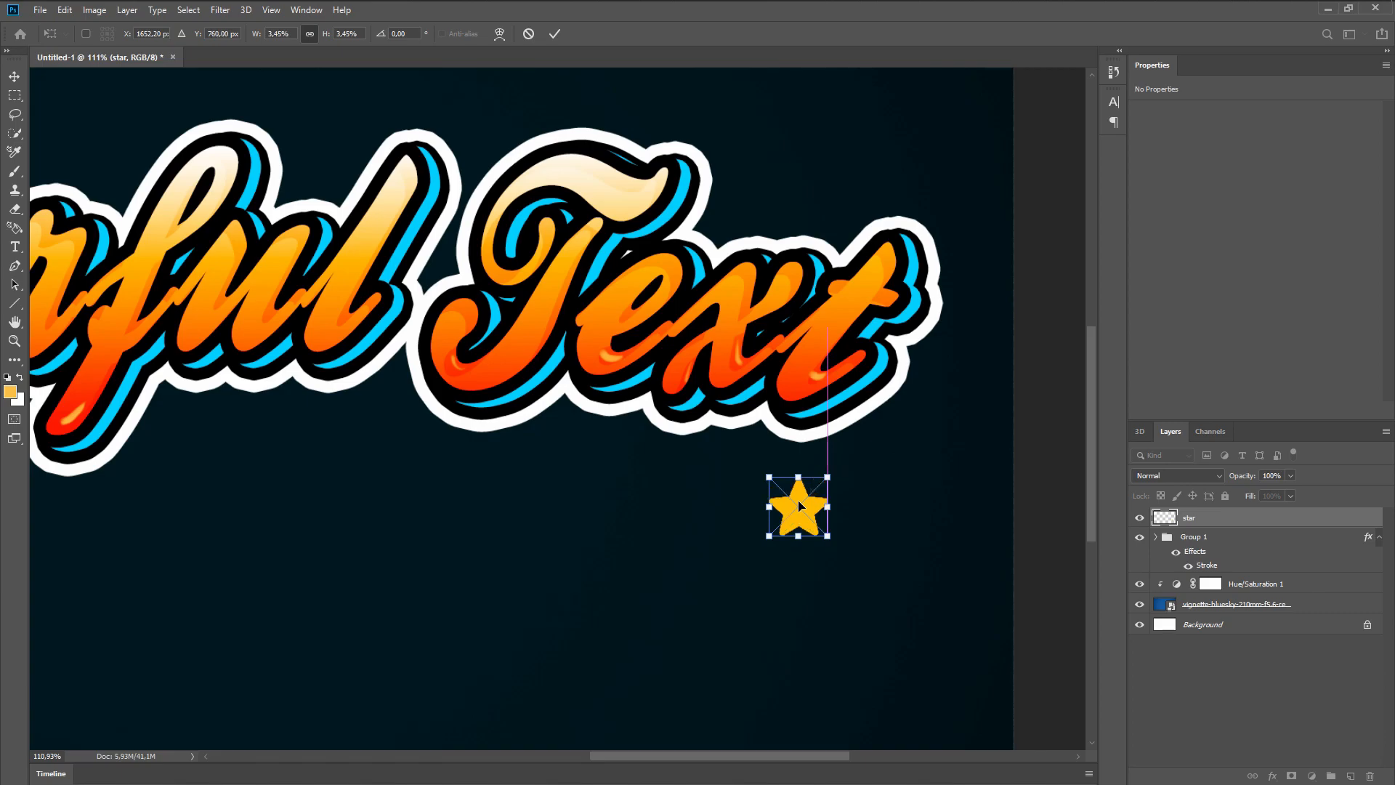
{"action": "left_click", "coordinate": [552, 34]}
Duplicate the star five times and spread the copies in a row beneath the text
{"action": "key", "text": "ctrl+j"}
{"action": "key", "text": "ctrl"}
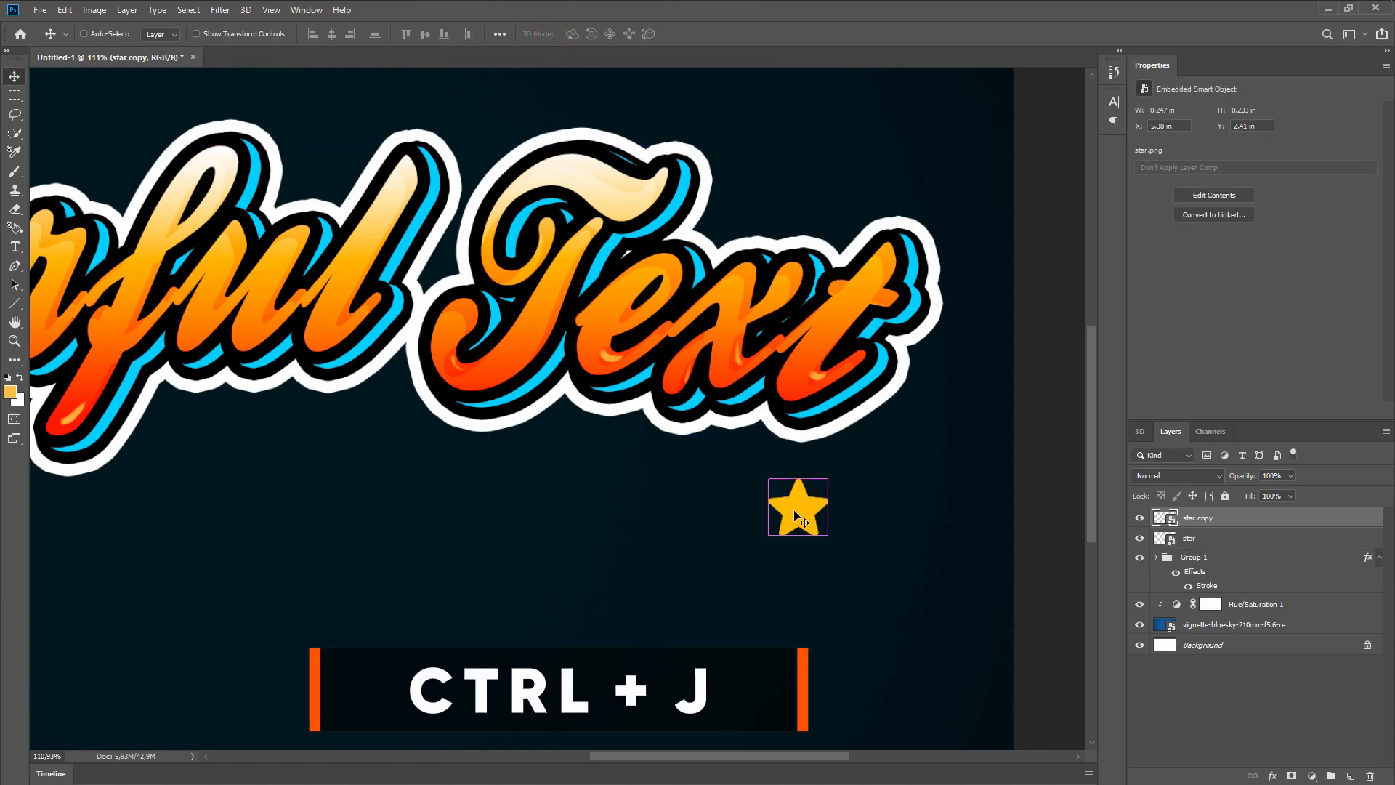
{"action": "left_click_drag", "start_coordinate": [799, 517], "coordinate": [220, 461]}
{"action": "key", "text": "ctrl+j"}
{"action": "key", "text": "ctrl+j"}
{"action": "key", "text": "ctrl+j"}
{"action": "key", "text": "ctrl+j"}
{"action": "left_click_drag", "start_coordinate": [552, 509], "coordinate": [498, 509]}
{"action": "left_click_drag", "start_coordinate": [910, 521], "coordinate": [904, 529]}
{"action": "left_click_drag", "start_coordinate": [537, 488], "coordinate": [548, 494]}
Enlarge star copy 5, the star nearest the tail of the f, to 7.56%
{"action": "key", "text": "ctrl+t"}
{"action": "left_click_drag", "start_coordinate": [574, 513], "coordinate": [595, 535]}
{"action": "mouse_move", "coordinate": [569, 519]}
{"action": "left_mouse_down"}
{"action": "mouse_move", "coordinate": [568, 542]}
{"action": "mouse_move", "coordinate": [556, 524]}
{"action": "left_mouse_up"}
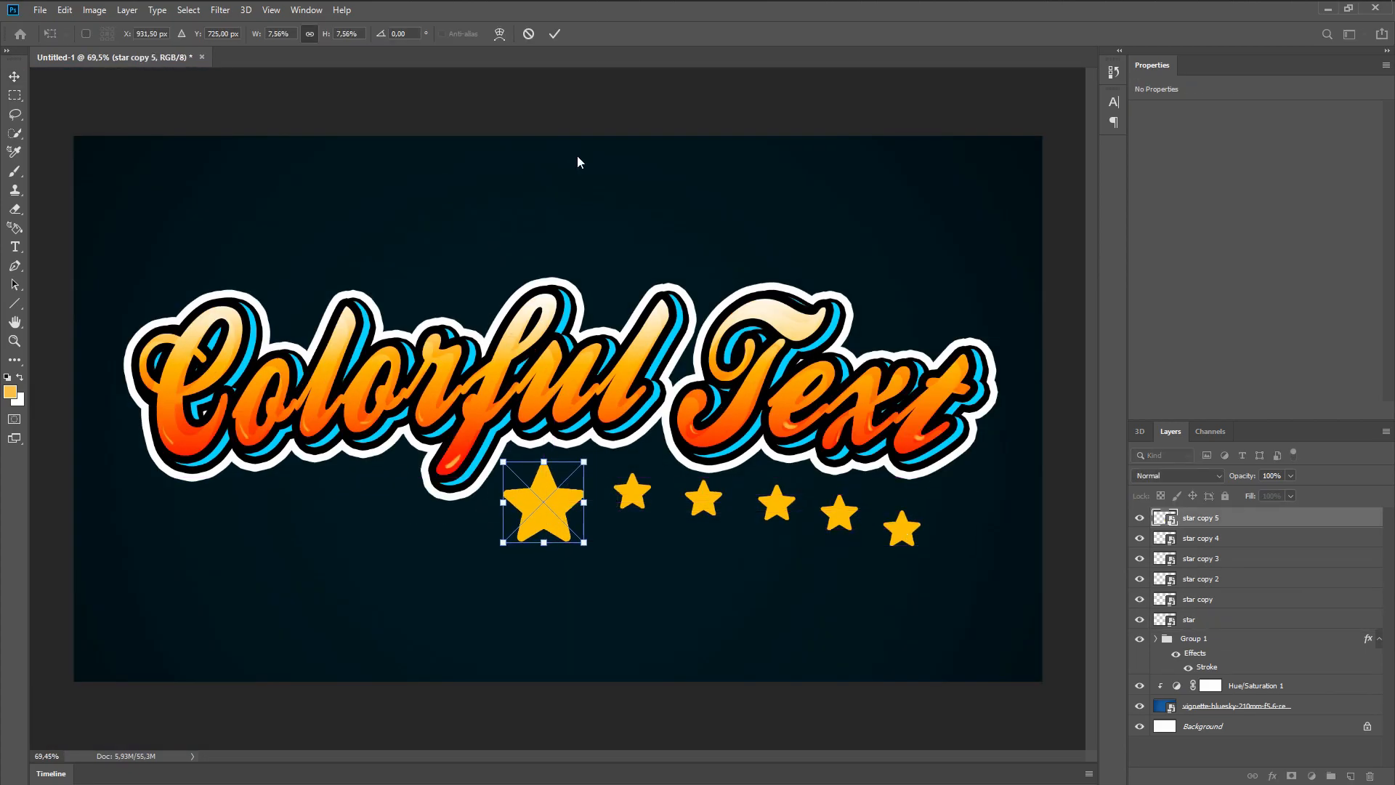
{"action": "key", "text": "Return"}
Resize the stars following the largest one so that they shrink progressively along the row
{"action": "left_click", "coordinate": [632, 493], "text": "ctrl"}
{"action": "key", "text": "ctrl+t"}
{"action": "left_click_drag", "start_coordinate": [632, 500], "coordinate": [744, 492]}
{"action": "key", "text": "Return"}
{"action": "left_click", "coordinate": [705, 501], "text": "ctrl"}
{"action": "key", "text": "ctrl+t"}
{"action": "key", "text": "Return"}
{"action": "key", "text": "ctrl+t"}
{"action": "scroll", "coordinate": [843, 516], "scroll_direction": "up", "scroll_amount": 5}
{"action": "key", "text": "Return"}
Shrink and space the small stars at the row's right end, adding a seventh, smallest star there
{"action": "left_click_drag", "start_coordinate": [1024, 582], "coordinate": [878, 531]}
{"action": "key", "text": "ctrl+t"}
{"action": "left_click_drag", "start_coordinate": [881, 459], "coordinate": [882, 476]}
{"action": "left_click_drag", "start_coordinate": [877, 511], "coordinate": [660, 441]}
{"action": "left_click", "coordinate": [554, 34]}
{"action": "left_click_drag", "start_coordinate": [659, 441], "coordinate": [742, 452]}
{"action": "key", "text": "ctrl+t"}
{"action": "mouse_move", "coordinate": [760, 476]}
{"action": "left_mouse_down"}
{"action": "mouse_move", "coordinate": [742, 469]}
{"action": "mouse_move", "coordinate": [744, 492]}
{"action": "left_mouse_up"}
{"action": "key", "text": "Return"}
Select all seven star layers and rotate the row slightly, by about 0.92 degrees
{"action": "scroll", "coordinate": [742, 547], "scroll_direction": "down", "scroll_amount": 6}
{"action": "left_click", "coordinate": [1228, 518], "text": "shift"}
{"action": "left_click", "coordinate": [1225, 643], "text": "shift"}
{"action": "key", "text": "ctrl+t"}
{"action": "left_click_drag", "start_coordinate": [870, 502], "coordinate": [870, 512]}
{"action": "left_click_drag", "start_coordinate": [751, 483], "coordinate": [750, 473]}
{"action": "left_click_drag", "start_coordinate": [873, 511], "coordinate": [872, 503]}
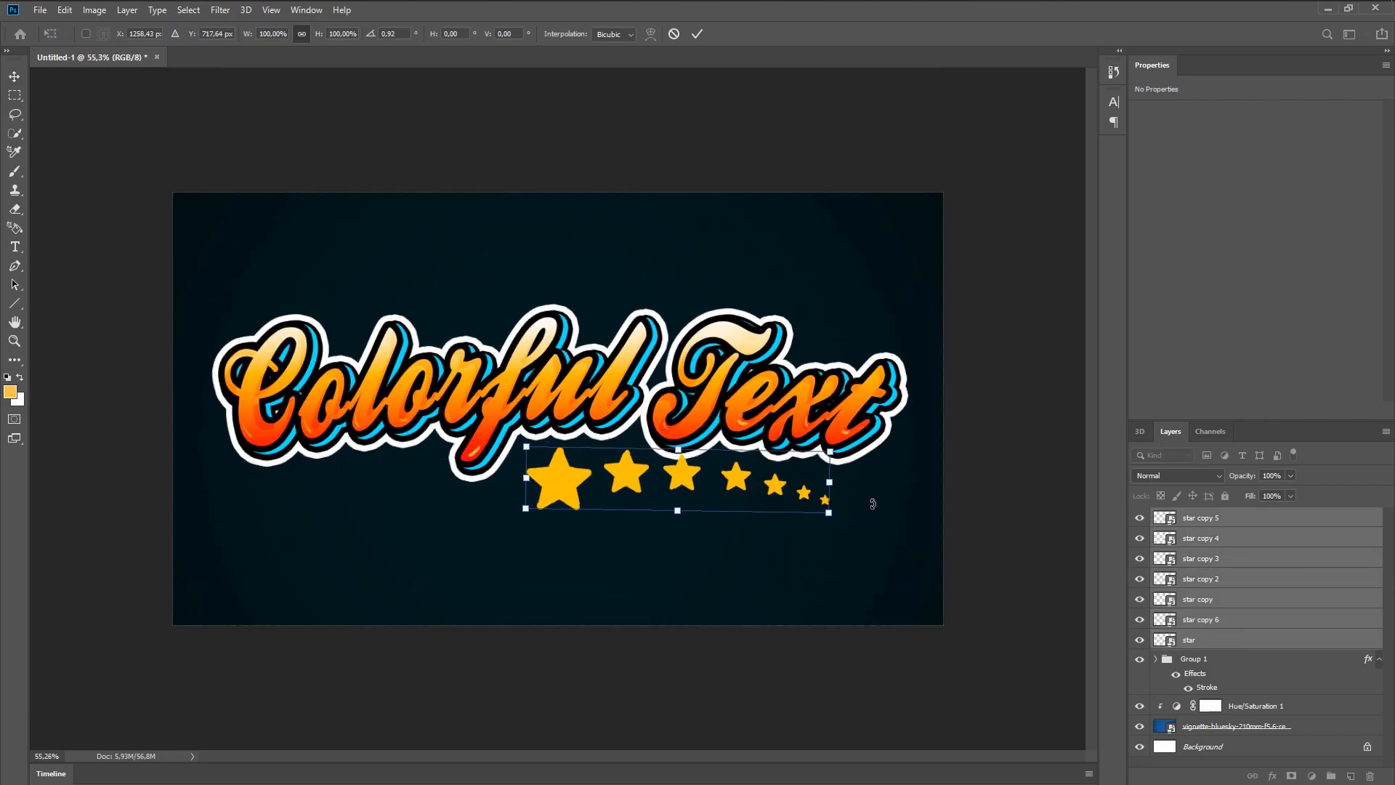
{"action": "left_click", "coordinate": [697, 34]}
Group all the selected star layers
{"action": "scroll", "coordinate": [879, 560], "scroll_direction": "down", "scroll_amount": 4}
{"action": "scroll", "coordinate": [878, 561], "scroll_direction": "up", "scroll_amount": 2}
{"action": "left_click_drag", "start_coordinate": [1215, 565], "coordinate": [1331, 775]}
{"action": "scroll", "coordinate": [730, 409], "scroll_direction": "up", "scroll_amount": 4}
Move the individual stars so the row is evenly spaced and follows the underside of the word Text
{"action": "key", "text": "b"}
{"action": "scroll", "coordinate": [839, 541], "scroll_direction": "up", "scroll_amount": 7}
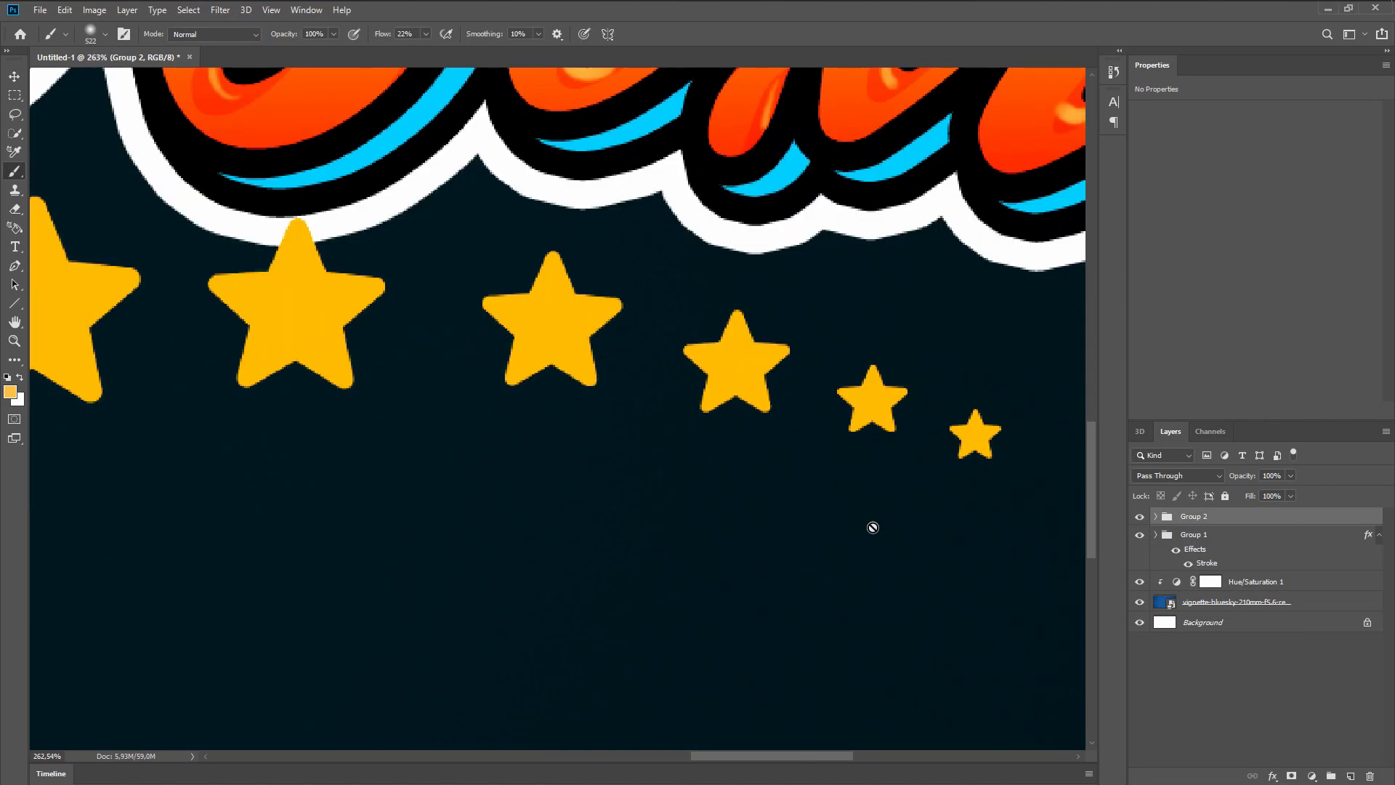
{"action": "key", "text": "v"}
{"action": "left_click_drag", "start_coordinate": [974, 438], "coordinate": [994, 306]}
{"action": "left_click_drag", "start_coordinate": [875, 399], "coordinate": [886, 318]}
{"action": "left_click_drag", "start_coordinate": [737, 374], "coordinate": [744, 340]}
{"action": "left_click_drag", "start_coordinate": [553, 334], "coordinate": [562, 345]}
{"action": "left_click_drag", "start_coordinate": [297, 330], "coordinate": [343, 361]}
{"action": "scroll", "coordinate": [343, 361], "scroll_direction": "down", "scroll_amount": 3}
{"action": "left_click_drag", "start_coordinate": [613, 375], "coordinate": [642, 396]}
{"action": "scroll", "coordinate": [643, 395], "scroll_direction": "down", "scroll_amount": 14}
{"action": "scroll", "coordinate": [634, 440], "scroll_direction": "up", "scroll_amount": 5}
{"action": "scroll", "coordinate": [634, 440], "scroll_direction": "down", "scroll_amount": 1}
Expand Group 2 and apply a 17 px Motion Blur at angle 0 to star copy 6, the smallest star
{"action": "left_click", "coordinate": [1156, 516]}
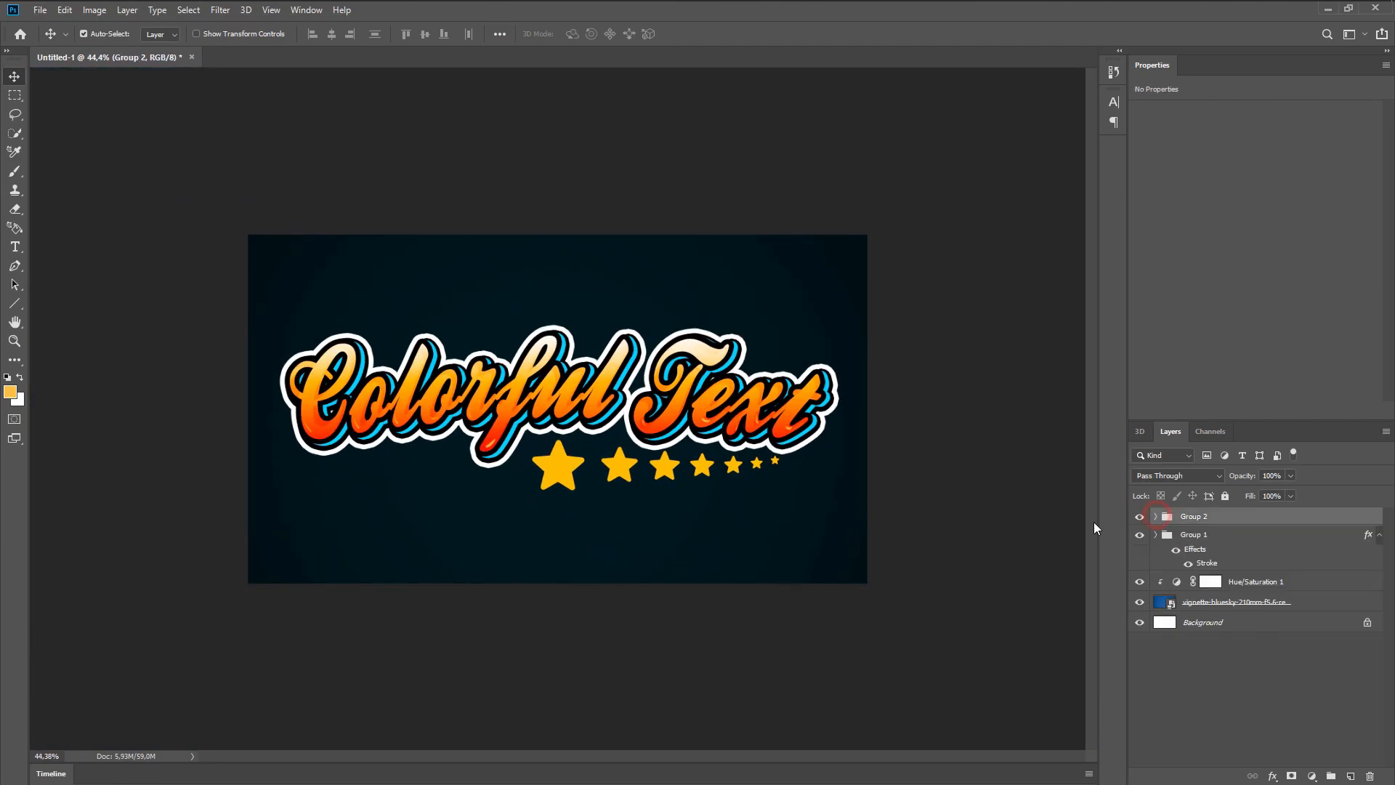
{"action": "scroll", "coordinate": [799, 505], "scroll_direction": "up", "scroll_amount": 4}
{"action": "left_click", "coordinate": [923, 500]}
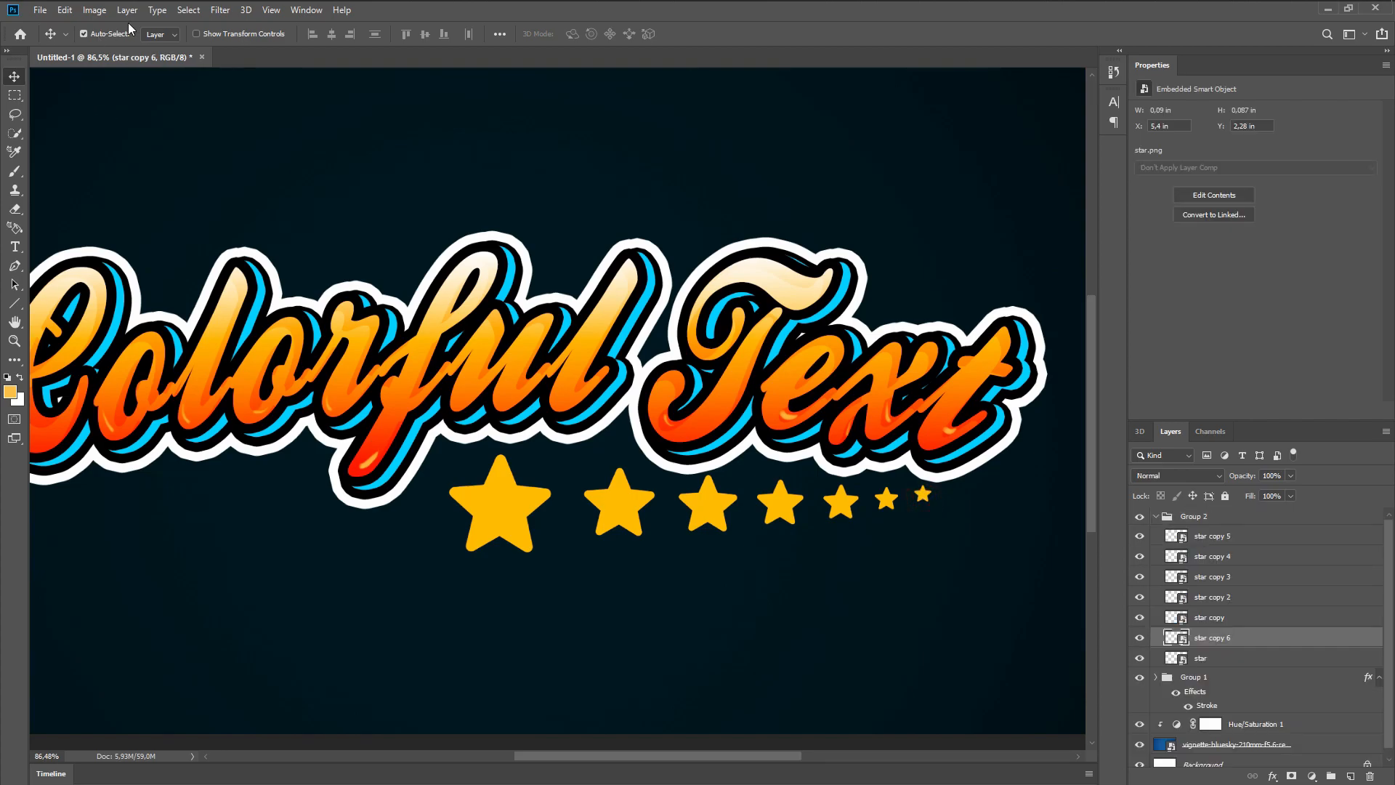
{"action": "left_click", "coordinate": [220, 10]}
{"action": "mouse_move", "coordinate": [249, 178]}
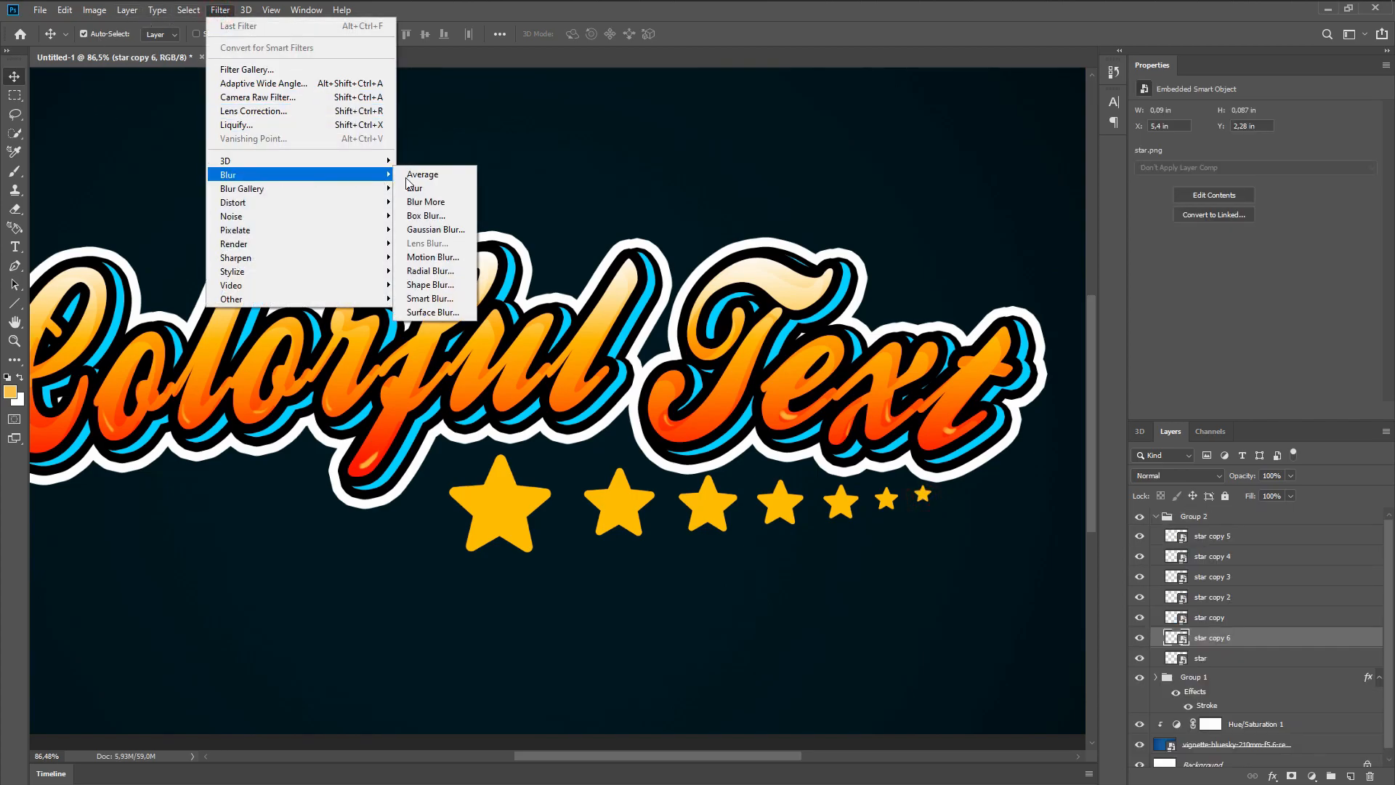
{"action": "left_click", "coordinate": [432, 256]}
{"action": "left_click_drag", "start_coordinate": [908, 430], "coordinate": [887, 430]}
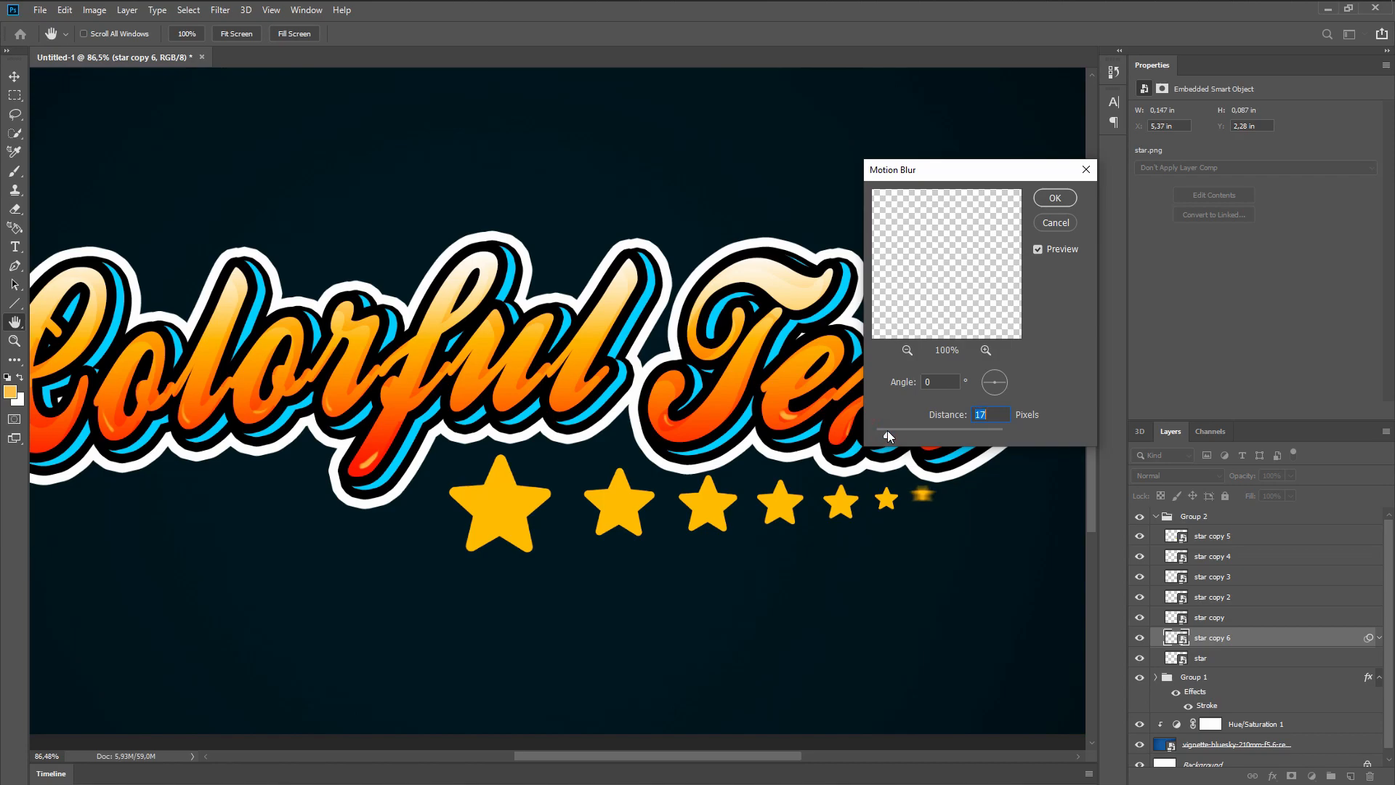
{"action": "left_click", "coordinate": [1055, 198]}
Apply a Motion Blur with a distance of 14 px to the star layer, the second-smallest star
{"action": "key", "text": "alt+bracketleft"}
{"action": "left_click", "coordinate": [219, 11]}
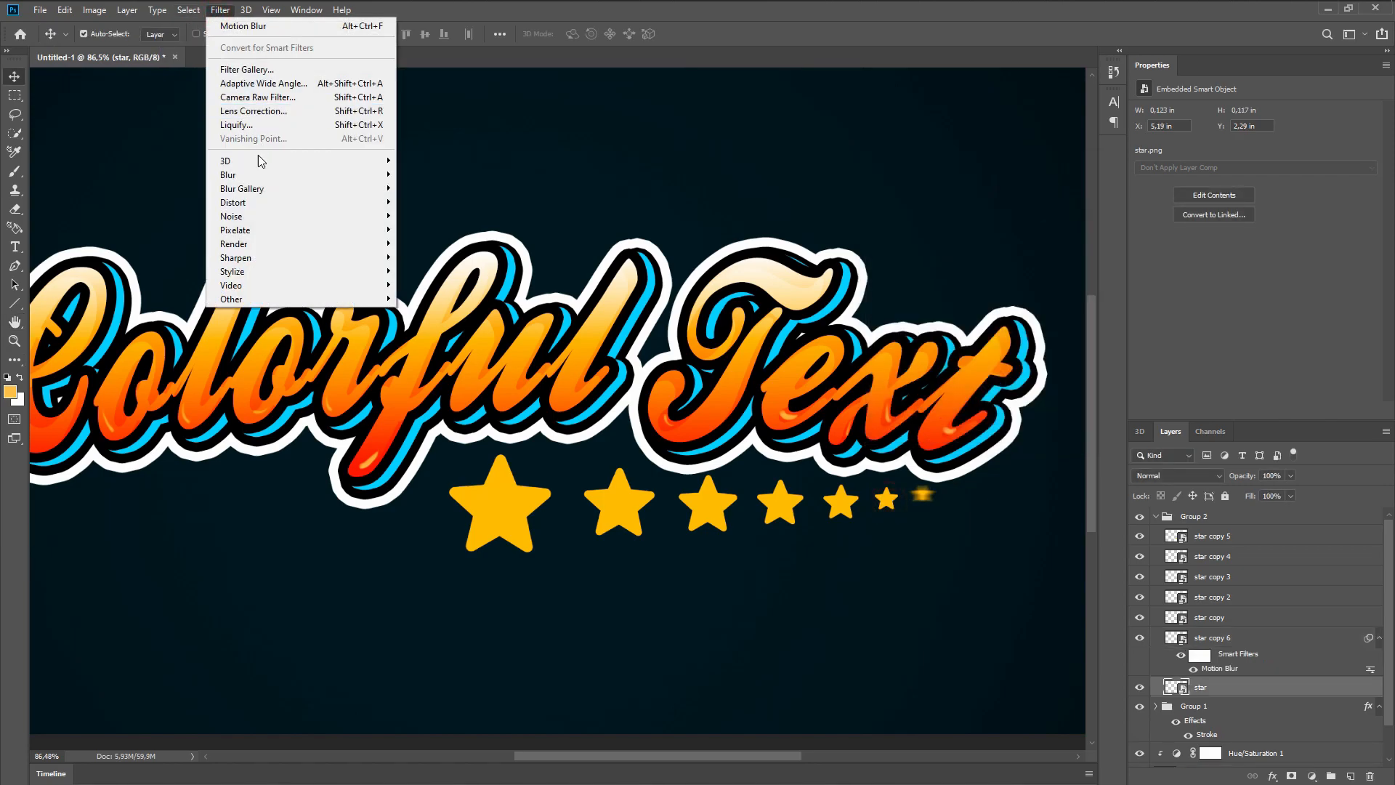
{"action": "mouse_move", "coordinate": [262, 173]}
{"action": "left_click", "coordinate": [428, 256]}
{"action": "type", "text": "14"}
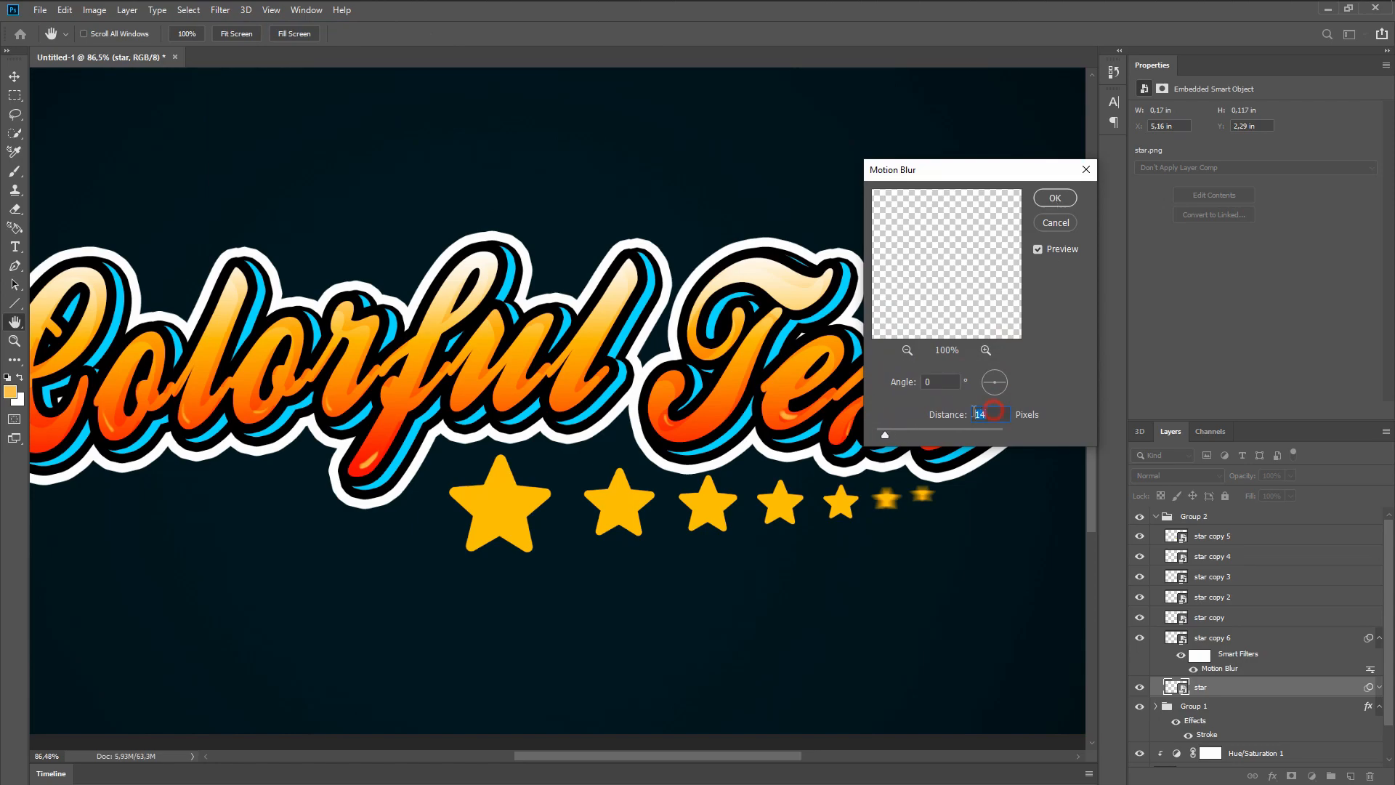
{"action": "left_click", "coordinate": [1049, 202]}
Apply a Motion Blur with a distance of 8 px to the third-smallest star, star copy
{"action": "left_click", "coordinate": [849, 506]}
{"action": "left_click", "coordinate": [220, 11]}
{"action": "left_click", "coordinate": [236, 24]}
{"action": "left_click_drag", "start_coordinate": [996, 413], "coordinate": [937, 419]}
{"action": "type", "text": "8"}
{"action": "left_click", "coordinate": [1049, 203]}
Apply the Motion Blur filter to the star copy 2 layer
{"action": "left_click", "coordinate": [1209, 596]}
{"action": "left_click", "coordinate": [219, 11]}
{"action": "left_click", "coordinate": [236, 25]}
{"action": "left_click", "coordinate": [1055, 198]}
Apply a Motion Blur with a distance of 5 px to the star copy 3 layer
{"action": "left_click", "coordinate": [1212, 577]}
{"action": "left_click", "coordinate": [219, 11]}
{"action": "left_click", "coordinate": [236, 25]}
{"action": "type", "text": "5"}
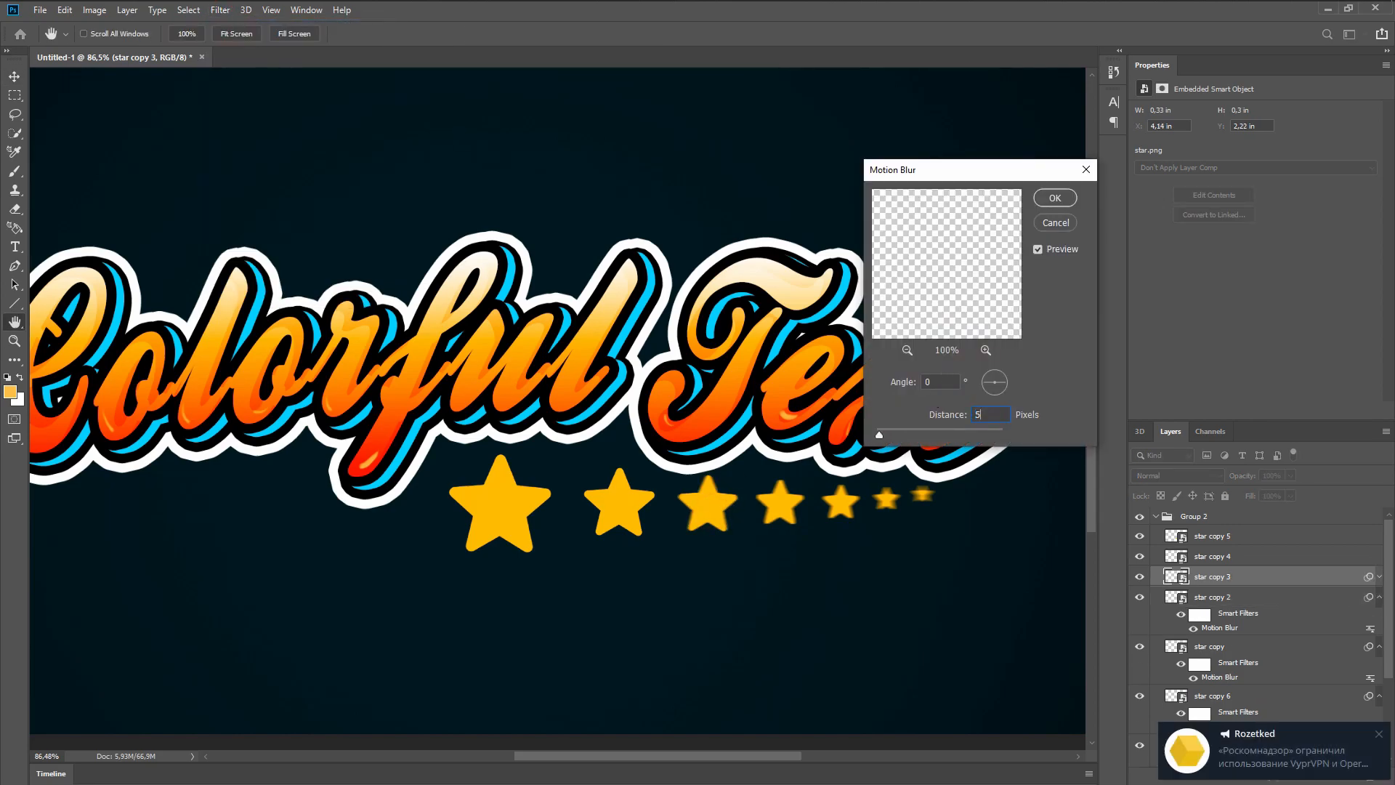
{"action": "left_click", "coordinate": [1055, 198]}
Apply the Motion Blur filter to the star copy 4 layer, keeping the last-used distance
{"action": "left_click", "coordinate": [1212, 556]}
{"action": "left_click", "coordinate": [219, 11]}
{"action": "left_click", "coordinate": [223, 27]}
{"action": "left_click", "coordinate": [1055, 198]}
{"action": "scroll", "coordinate": [649, 512], "scroll_direction": "down", "scroll_amount": 3}
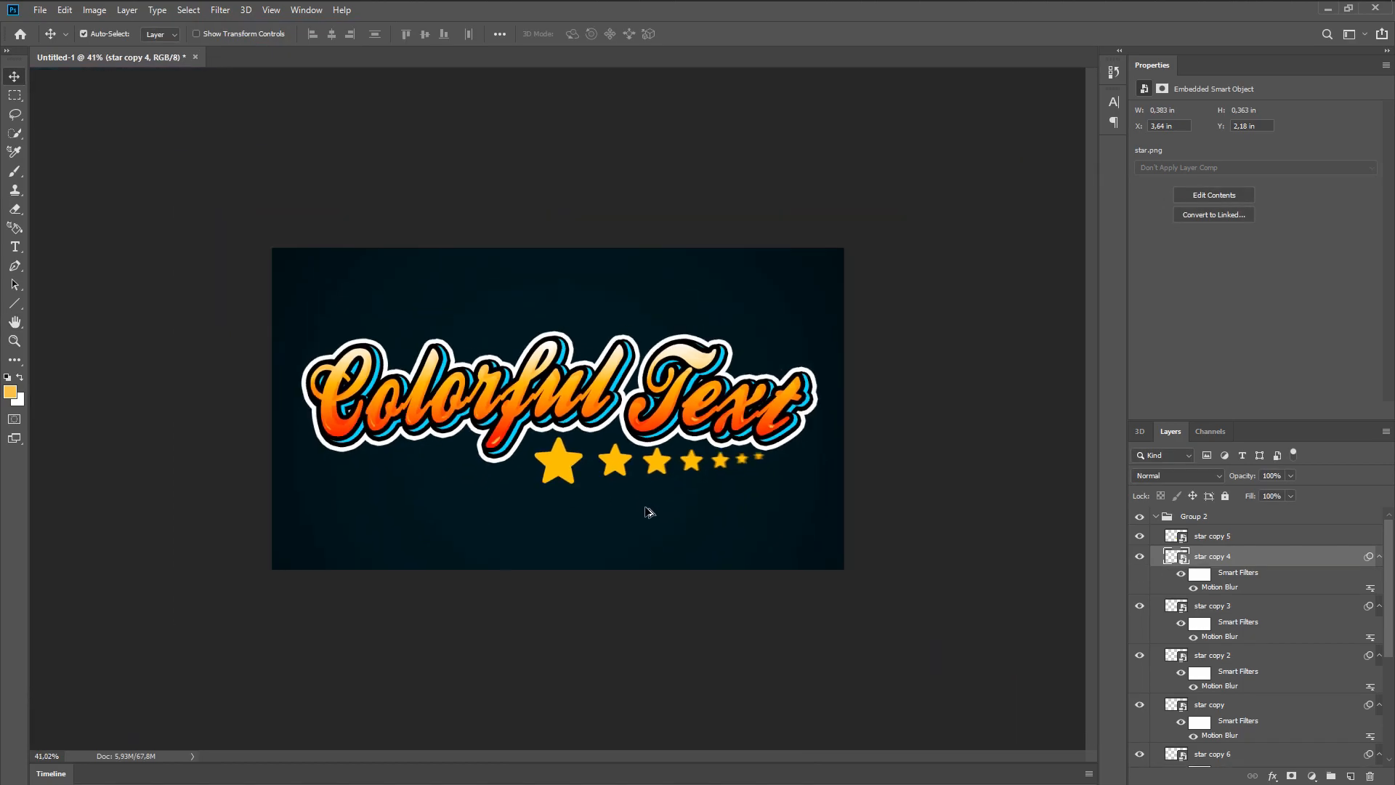
Scale the star row in Group 2 down to about 73.6%, keeping it under the word Text
{"action": "scroll", "coordinate": [624, 518], "scroll_direction": "down", "scroll_amount": 1}
{"action": "scroll", "coordinate": [623, 429], "scroll_direction": "down", "scroll_amount": 1}
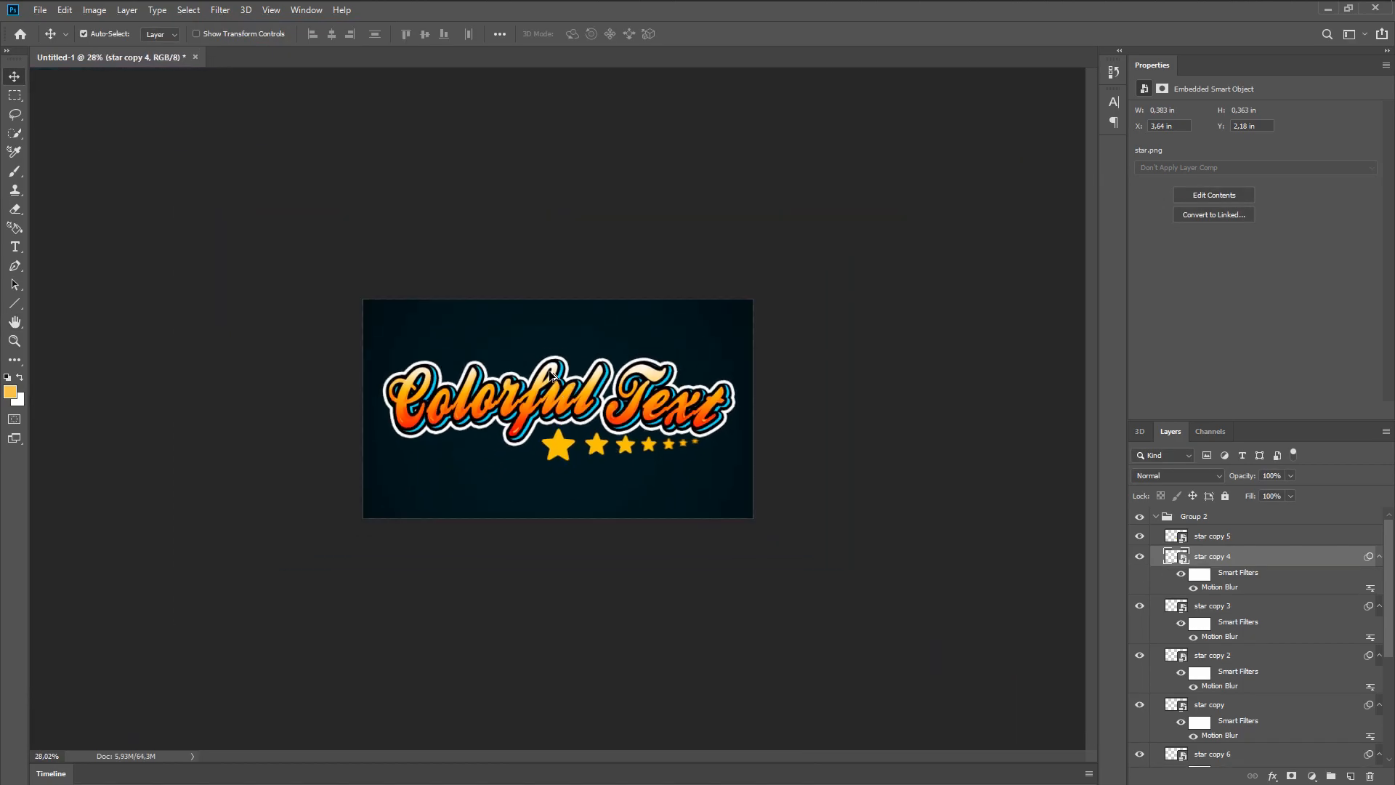
{"action": "scroll", "coordinate": [545, 423], "scroll_direction": "up", "scroll_amount": 2}
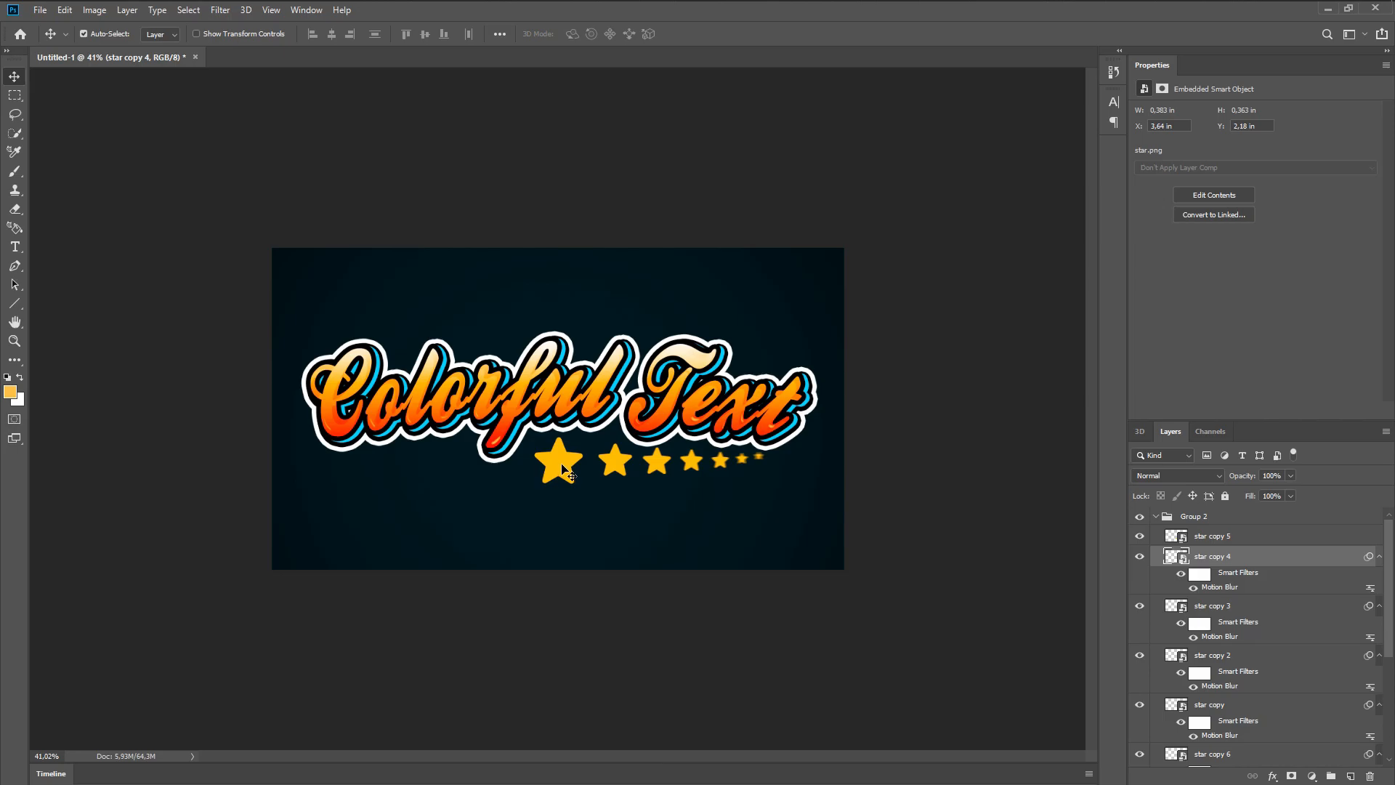
{"action": "left_click", "coordinate": [1216, 523]}
{"action": "key", "text": "ctrl+t"}
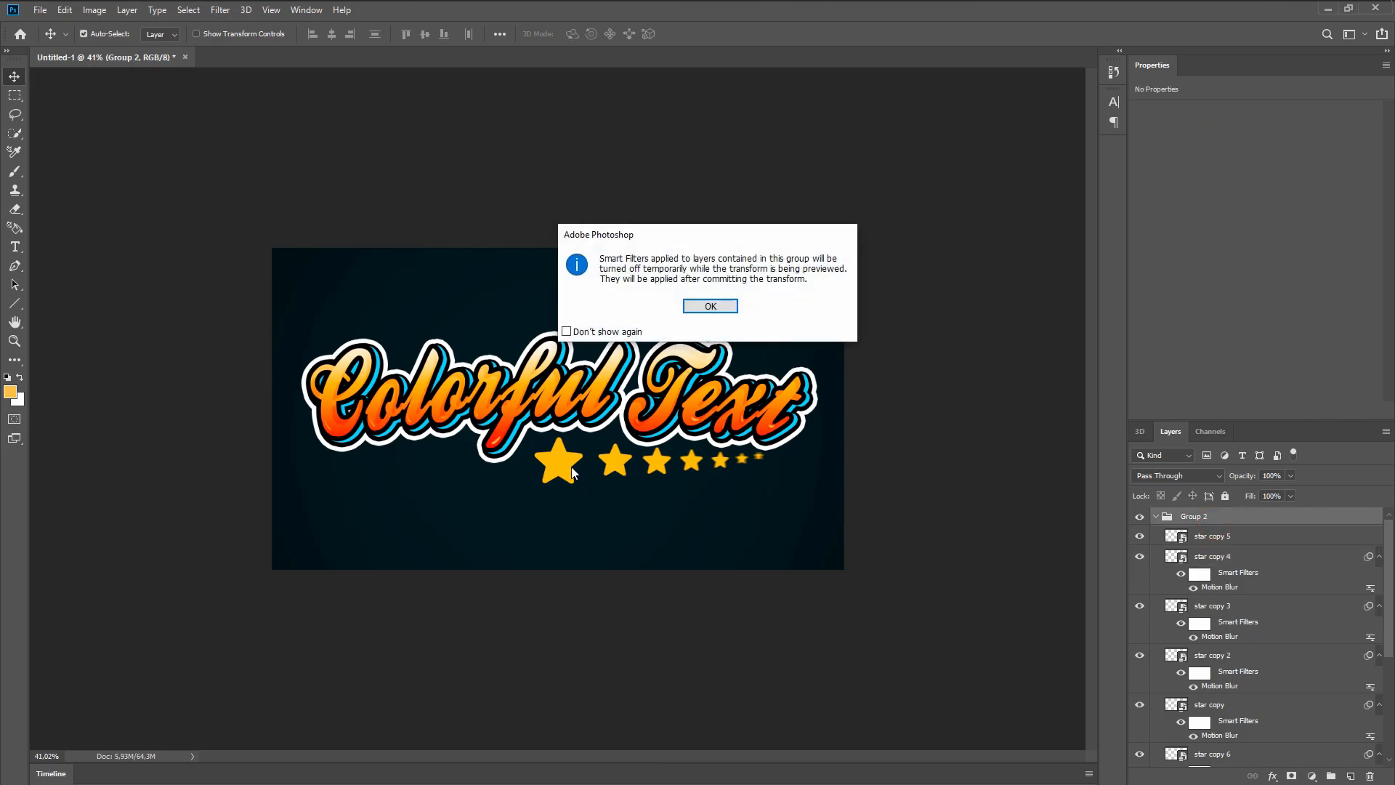
{"action": "key", "text": "Return"}
{"action": "left_click_drag", "start_coordinate": [533, 460], "coordinate": [592, 462]}
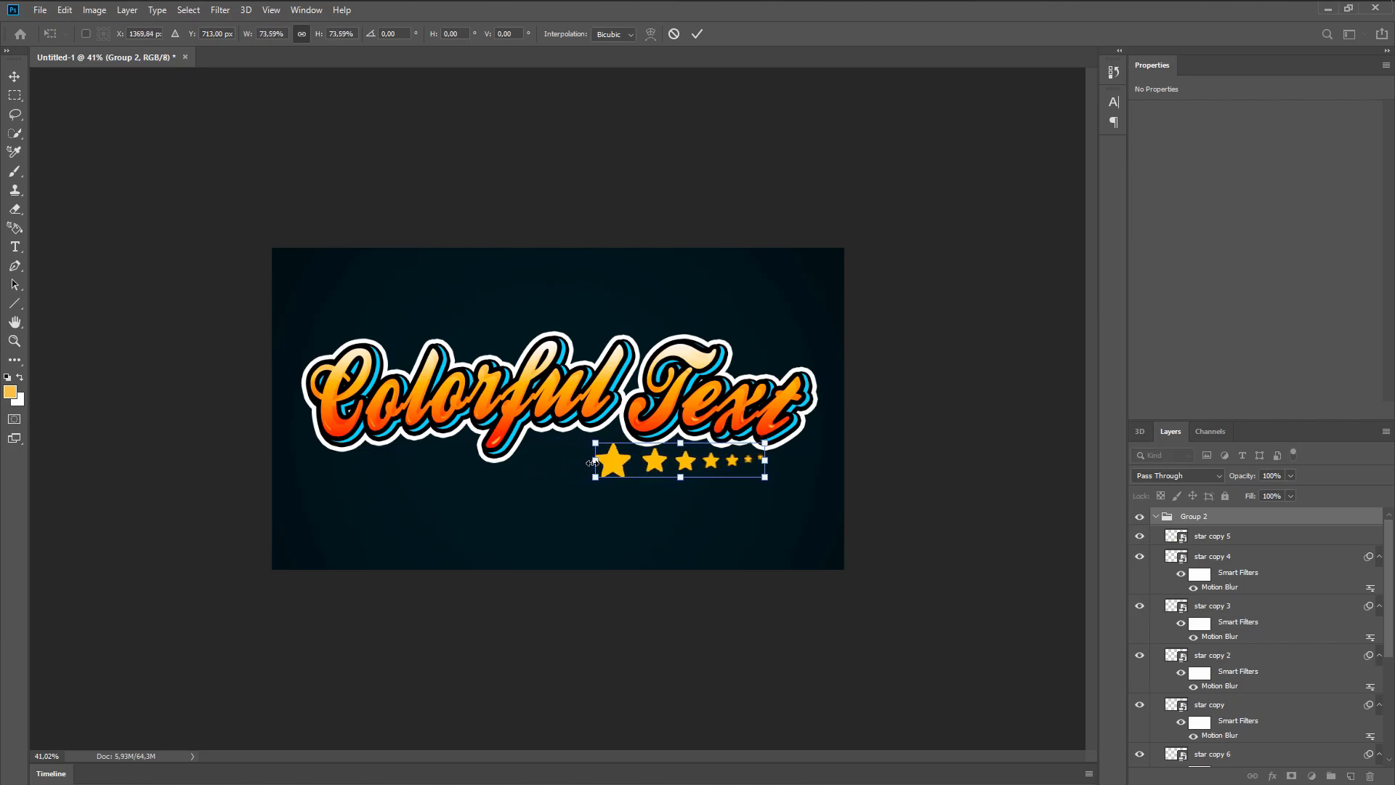
{"action": "left_click", "coordinate": [696, 33]}
Reposition the individual stars so the row follows a gentle curve under the word Text
{"action": "scroll", "coordinate": [558, 450], "scroll_direction": "up", "scroll_amount": 2}
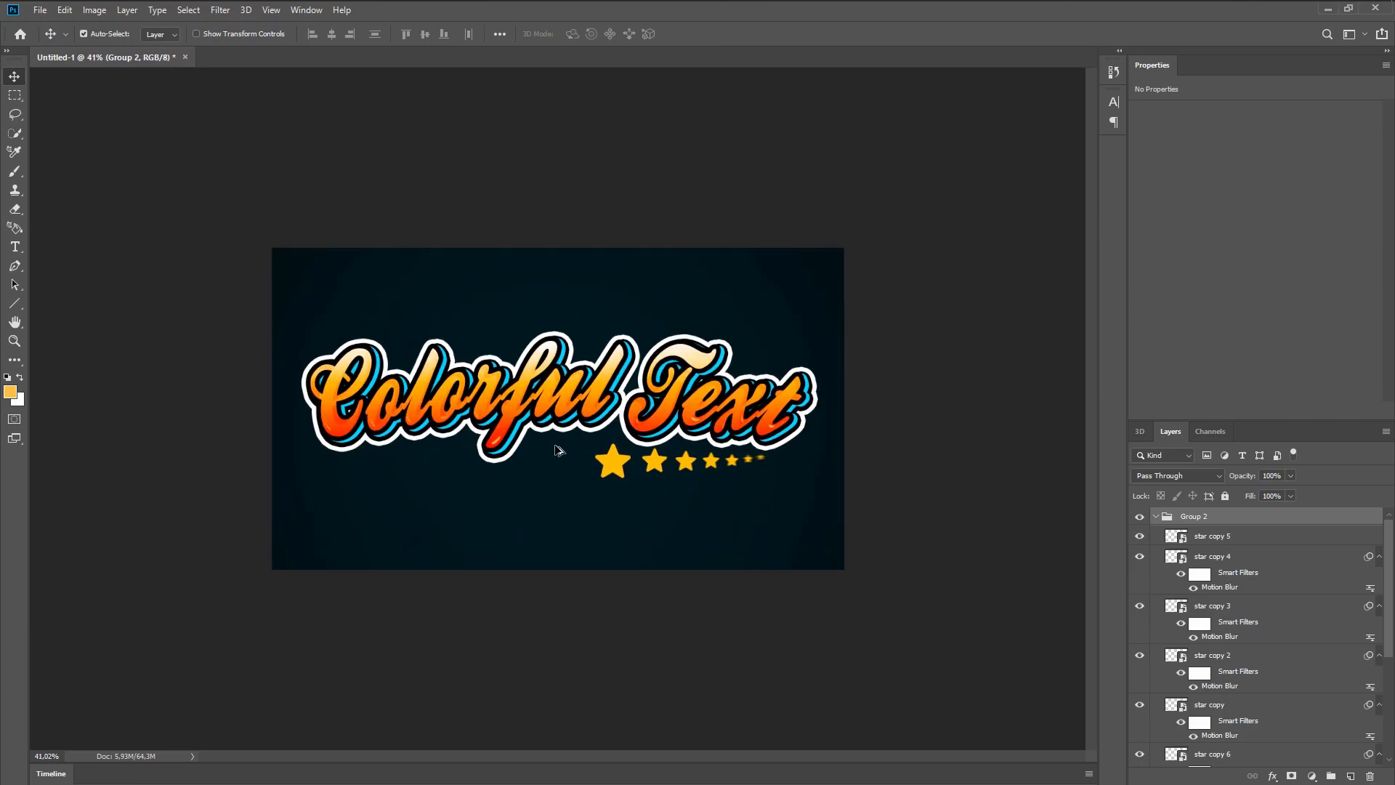
{"action": "scroll", "coordinate": [655, 474], "scroll_direction": "up", "scroll_amount": 6}
{"action": "left_click", "coordinate": [576, 579]}
{"action": "left_click_drag", "start_coordinate": [504, 463], "coordinate": [505, 430]}
{"action": "left_click_drag", "start_coordinate": [633, 445], "coordinate": [621, 448]}
{"action": "left_click_drag", "start_coordinate": [747, 446], "coordinate": [729, 463]}
{"action": "left_click_drag", "start_coordinate": [830, 441], "coordinate": [806, 447]}
{"action": "left_click_drag", "start_coordinate": [909, 439], "coordinate": [879, 433]}
{"action": "left_click_drag", "start_coordinate": [967, 430], "coordinate": [940, 418]}
{"action": "left_click_drag", "start_coordinate": [1005, 427], "coordinate": [983, 412]}
{"action": "scroll", "coordinate": [581, 476], "scroll_direction": "down", "scroll_amount": 15}
{"action": "scroll", "coordinate": [574, 474], "scroll_direction": "up", "scroll_amount": 2}
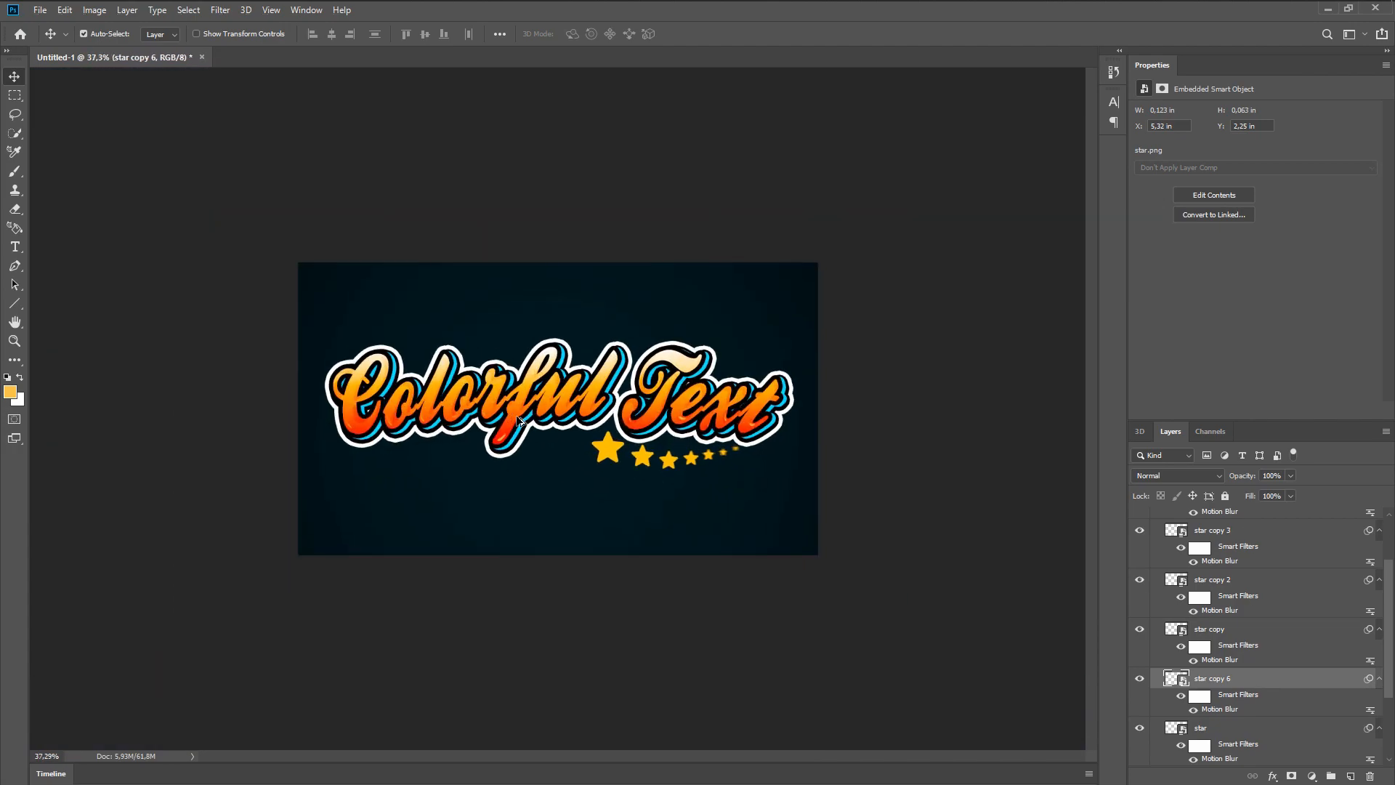
{"action": "scroll", "coordinate": [378, 319], "scroll_direction": "down", "scroll_amount": 3}
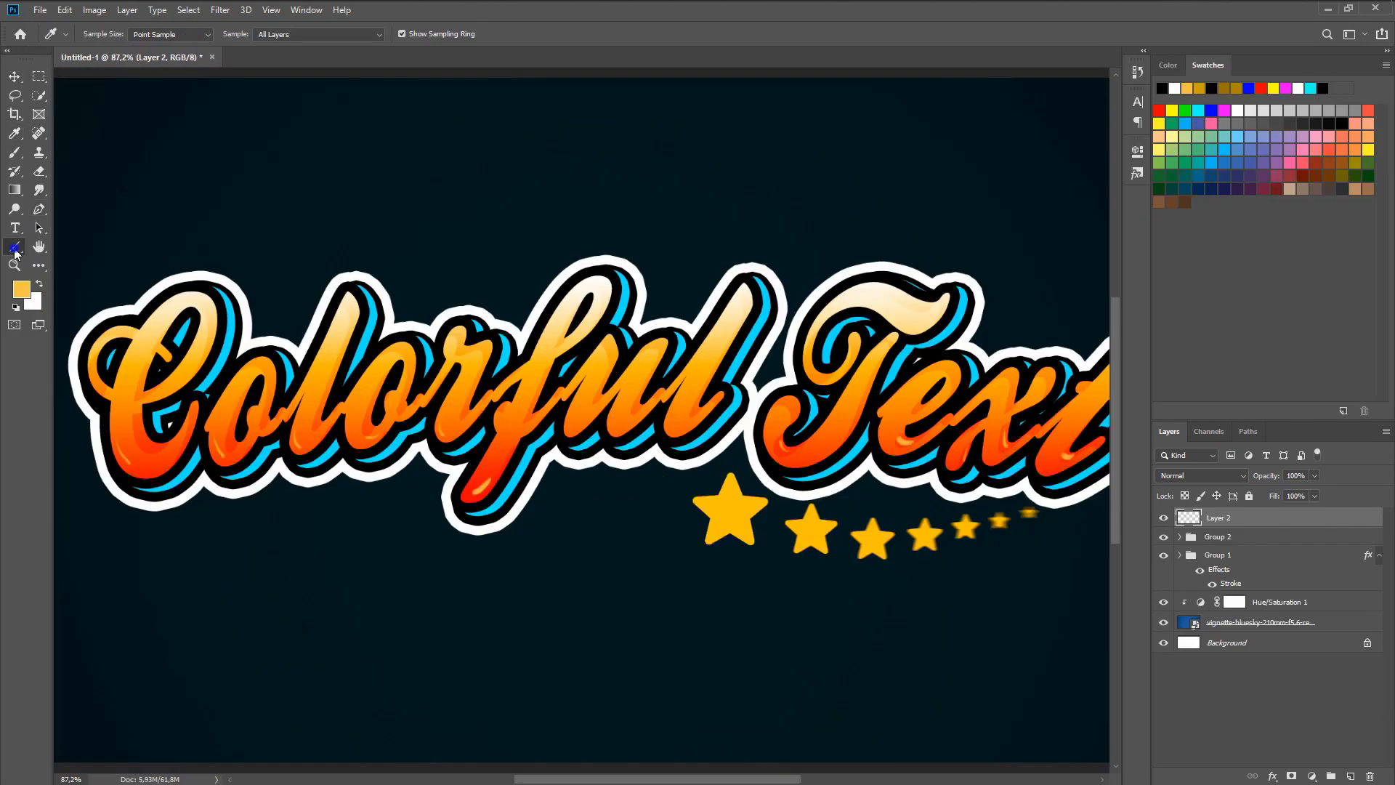
Draw a white circle about 62 px wide with the Ellipse Tool on the dark background below the lettering
{"action": "left_click", "coordinate": [32, 252]}
{"action": "right_click", "coordinate": [11, 249]}
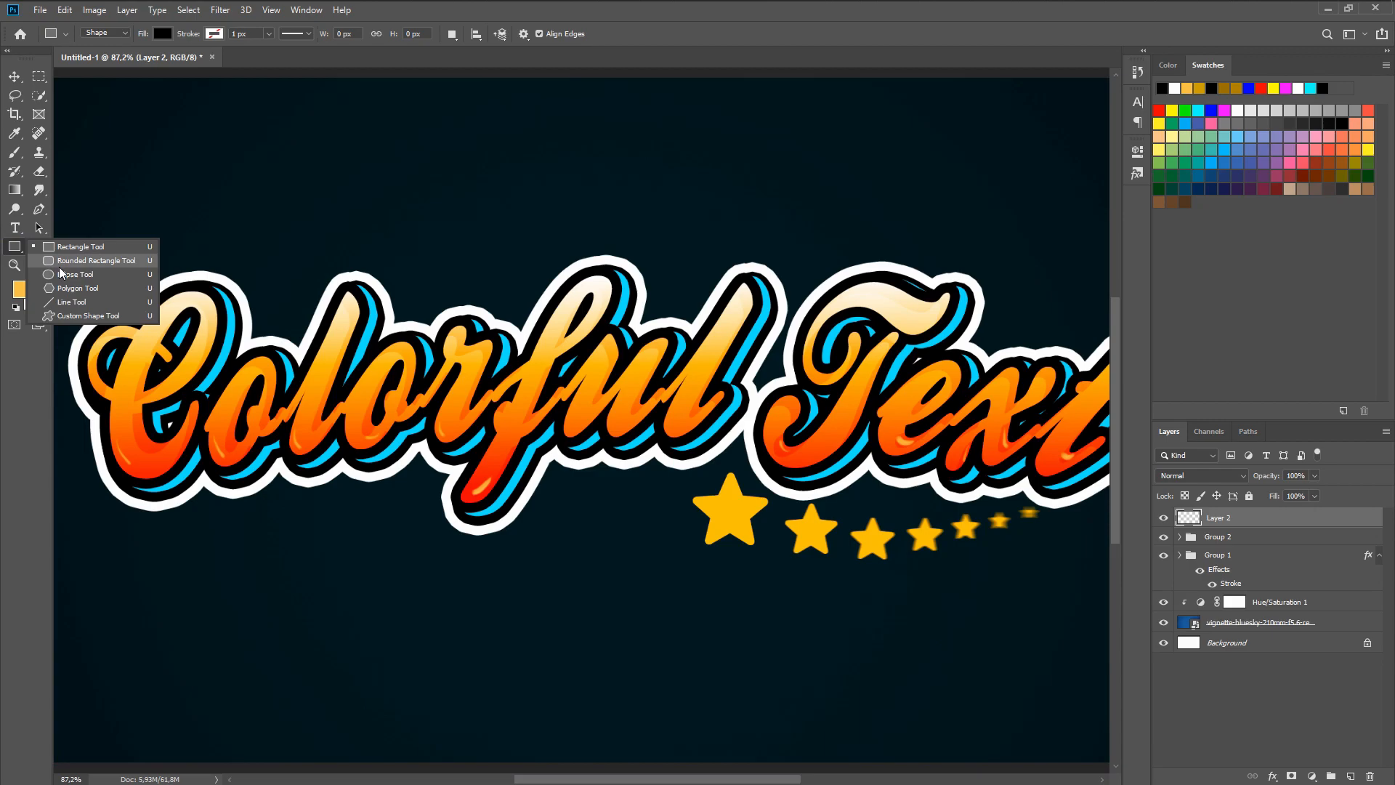
{"action": "left_click", "coordinate": [61, 274]}
{"action": "scroll", "coordinate": [458, 436], "scroll_direction": "down", "scroll_amount": 3}
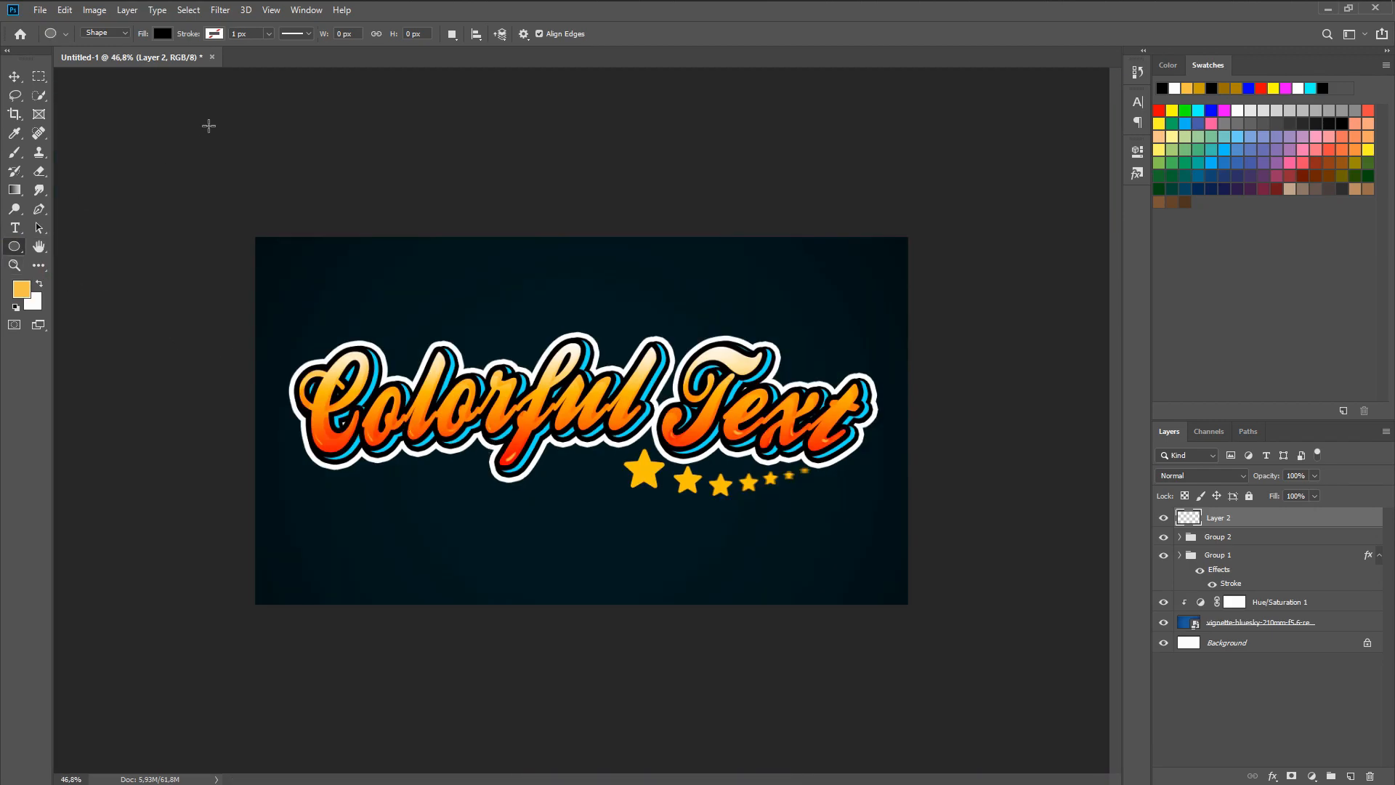
{"action": "left_click", "coordinate": [161, 34]}
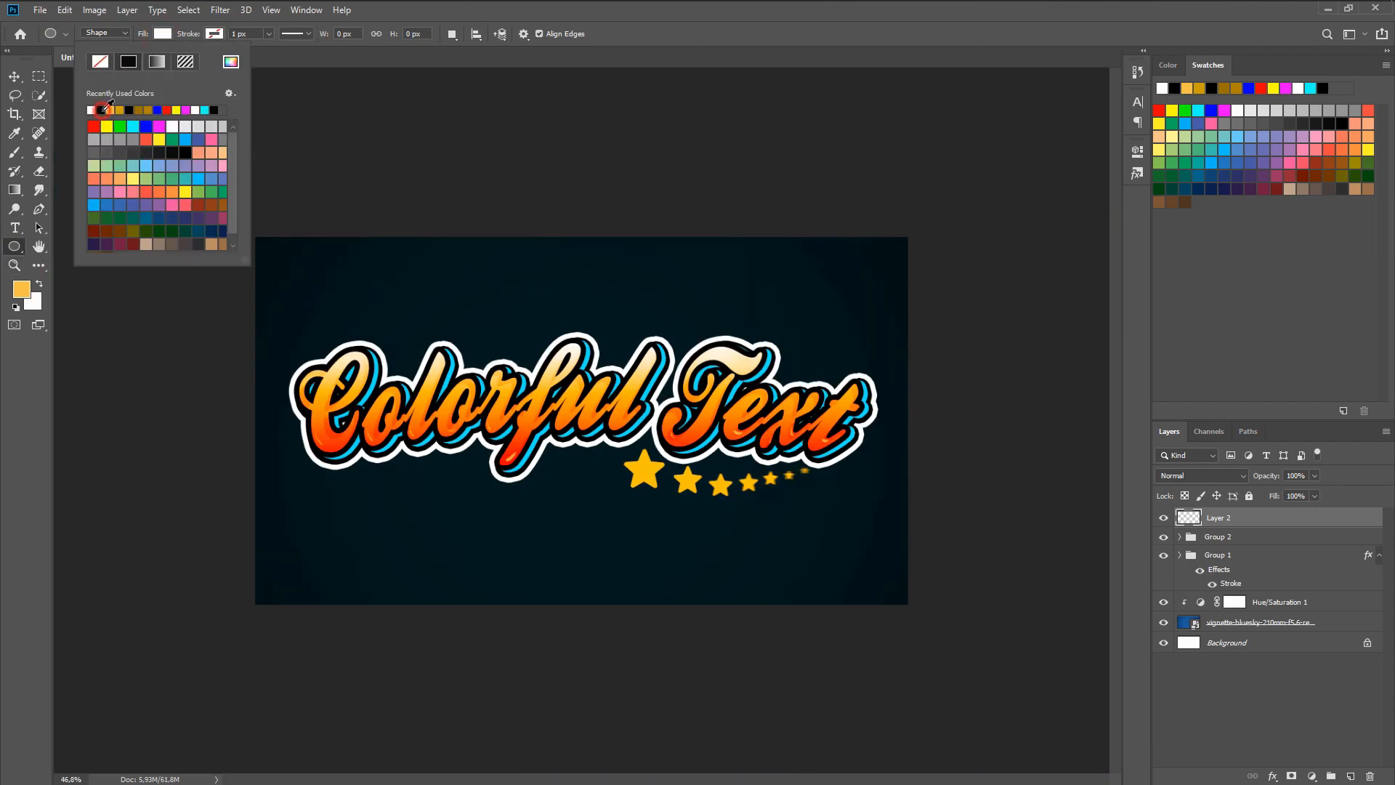
{"action": "left_click", "coordinate": [680, 33]}
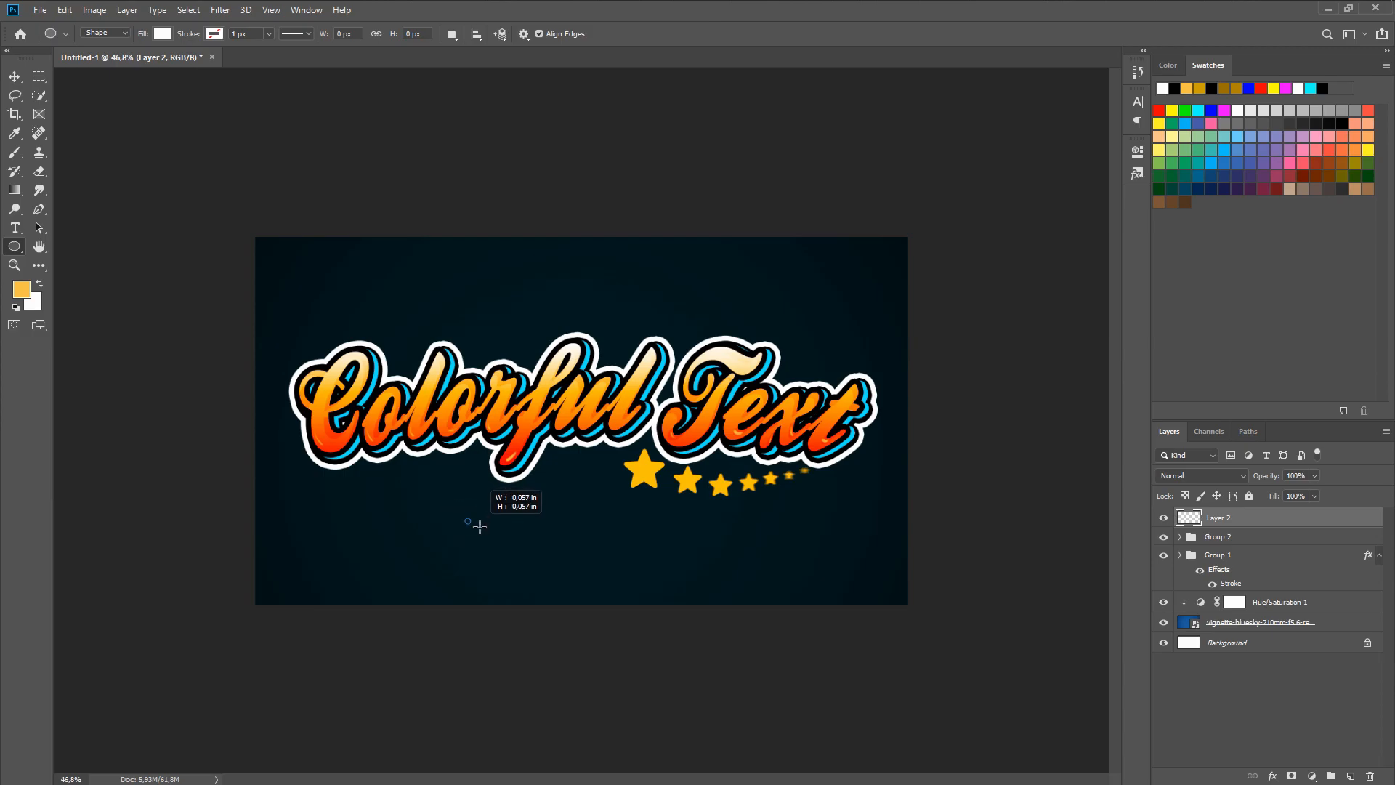
{"action": "left_click_drag", "start_coordinate": [492, 539], "coordinate": [493, 538]}
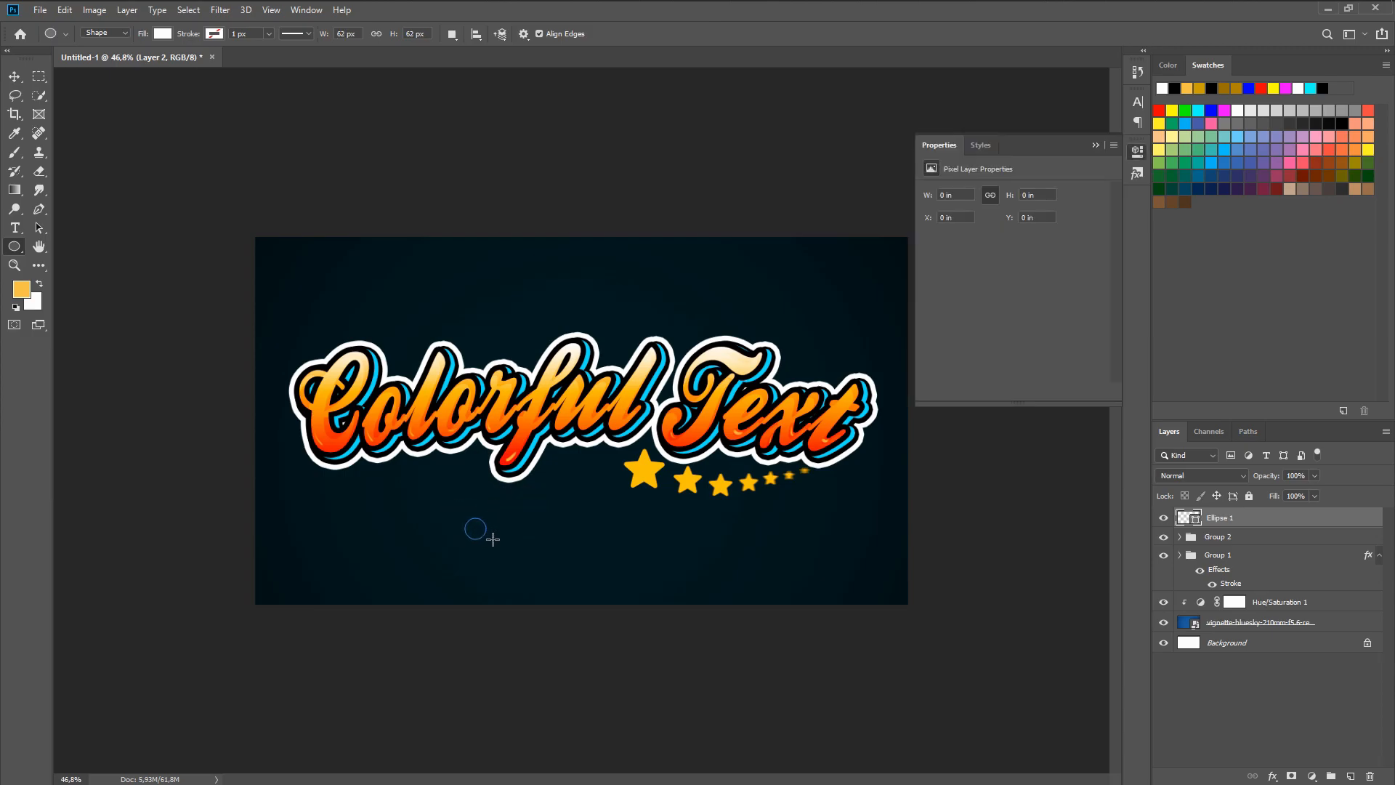
{"action": "left_click", "coordinate": [1093, 144]}
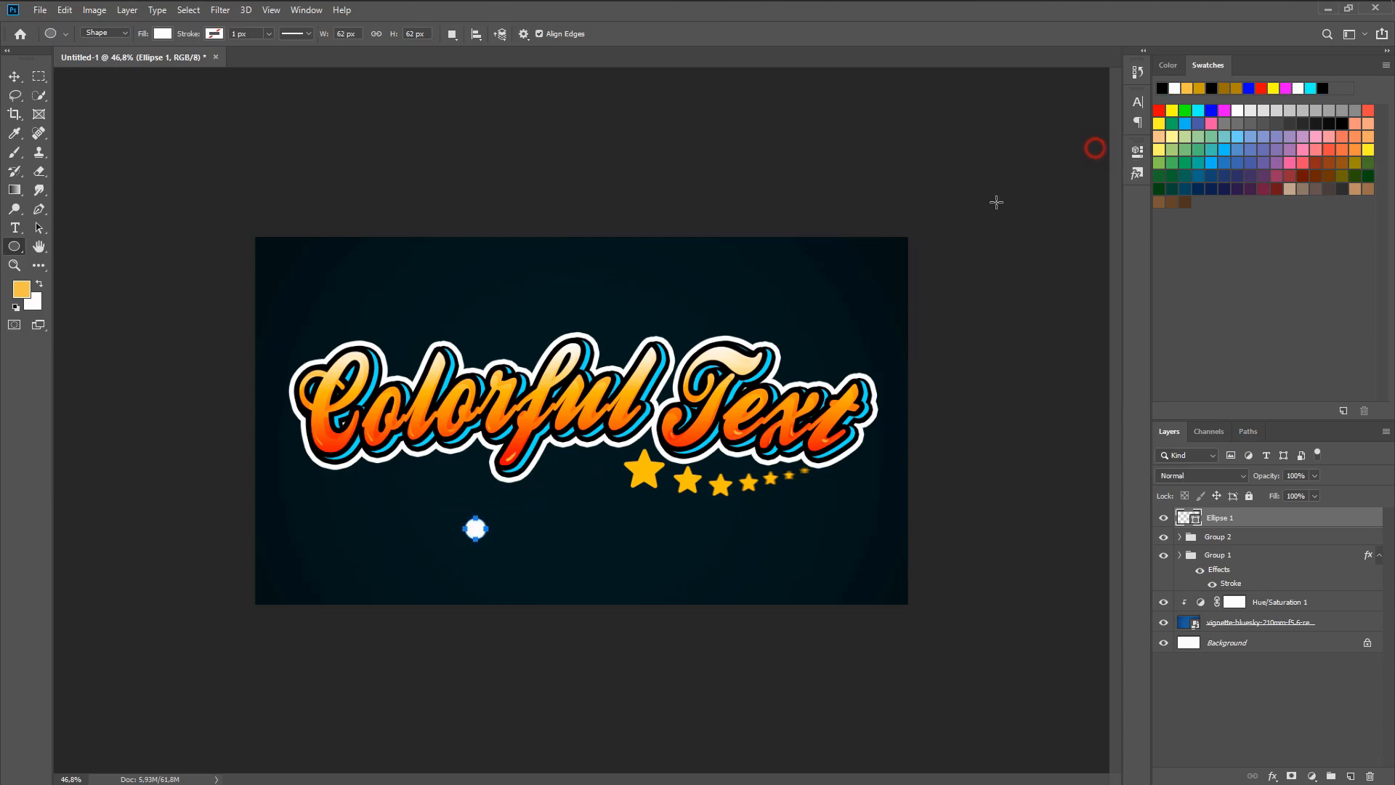
Move the white circle near the letter C and add a smaller duplicate of it above
{"action": "scroll", "coordinate": [473, 560], "scroll_direction": "up", "scroll_amount": 3}
{"action": "key", "text": "v"}
{"action": "left_click_drag", "start_coordinate": [426, 579], "coordinate": [169, 316]}
{"action": "key", "text": "ctrl+j"}
{"action": "key", "text": "ctrl+t"}
{"action": "left_click", "coordinate": [697, 34]}
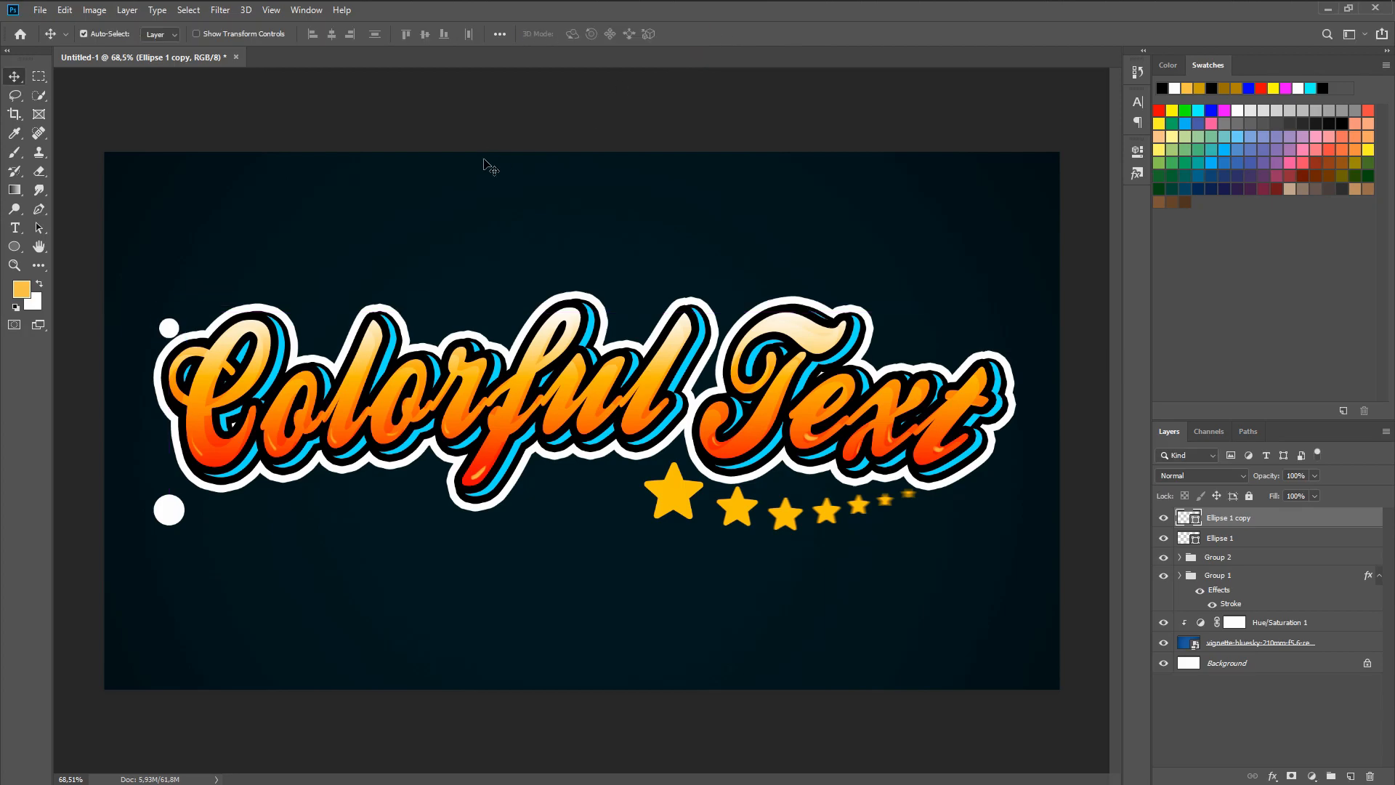
Move the smaller circle into the gap above the first o and scale it to 47.5%
{"action": "scroll", "coordinate": [475, 406], "scroll_direction": "up", "scroll_amount": 4}
{"action": "left_click_drag", "start_coordinate": [475, 406], "coordinate": [697, 427]}
{"action": "left_click_drag", "start_coordinate": [229, 311], "coordinate": [456, 326]}
{"action": "key", "text": "ctrl+t"}
{"action": "left_click_drag", "start_coordinate": [456, 310], "coordinate": [456, 319]}
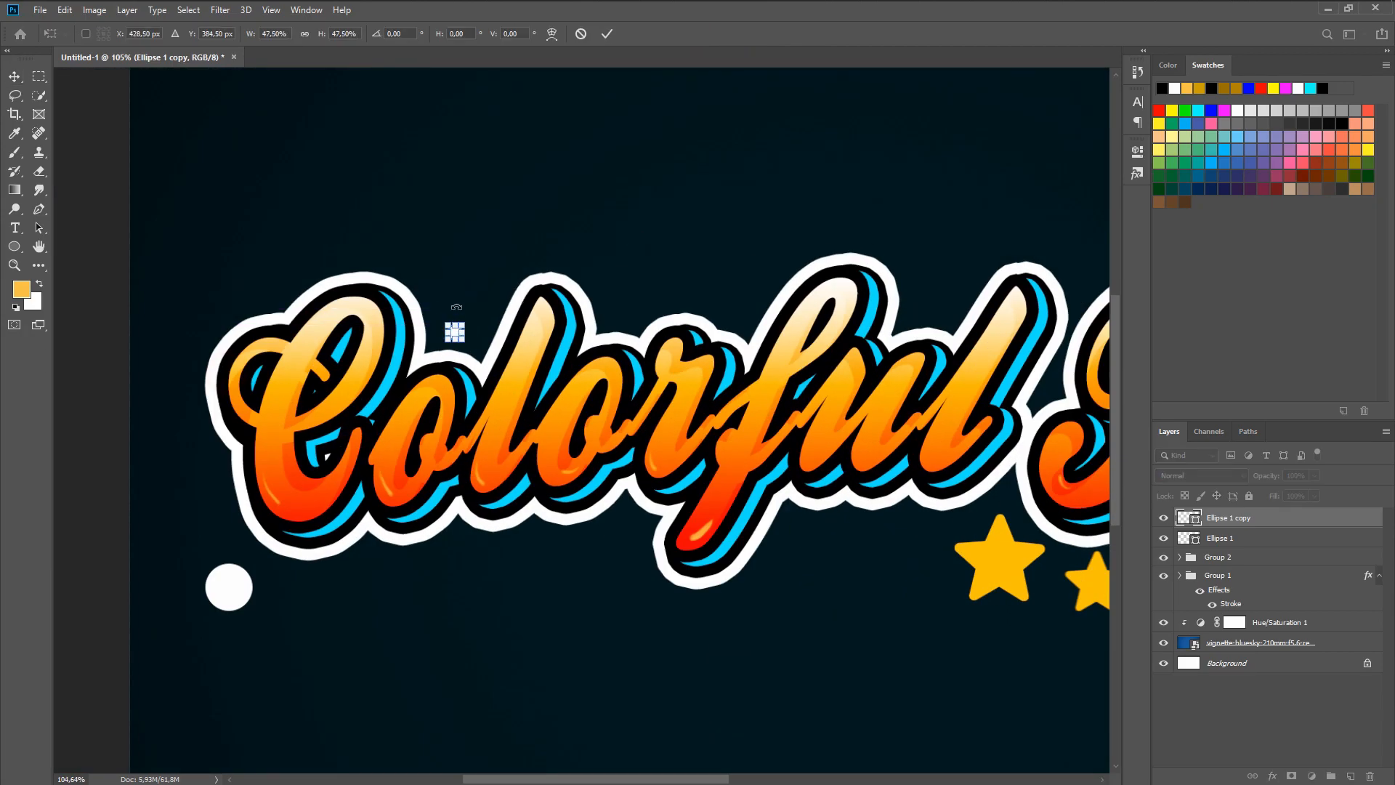
{"action": "left_click", "coordinate": [607, 34]}
Duplicate the large circle, shrink the copy and place it below the lettering, just right of the f's tail
{"action": "key", "text": "ctrl+0"}
{"action": "left_click", "coordinate": [135, 498]}
{"action": "key", "text": "ctrl+j"}
{"action": "left_click_drag", "start_coordinate": [233, 502], "coordinate": [655, 497]}
{"action": "key", "text": "ctrl+t"}
{"action": "left_click_drag", "start_coordinate": [567, 507], "coordinate": [546, 486]}
{"action": "left_click", "coordinate": [697, 34]}
Duplicate the large circle again and place a smaller copy above the word Text, right of the T
{"action": "left_click", "coordinate": [129, 497]}
{"action": "key", "text": "ctrl+j"}
{"action": "left_click_drag", "start_coordinate": [128, 497], "coordinate": [906, 345]}
{"action": "key", "text": "ctrl+t"}
{"action": "left_click", "coordinate": [697, 34]}
Move the original large circle up beside the lower-left edge of the letter C
{"action": "scroll", "coordinate": [803, 423], "scroll_direction": "down", "scroll_amount": 5}
{"action": "left_click", "coordinate": [304, 466]}
{"action": "left_click_drag", "start_coordinate": [300, 469], "coordinate": [298, 429]}
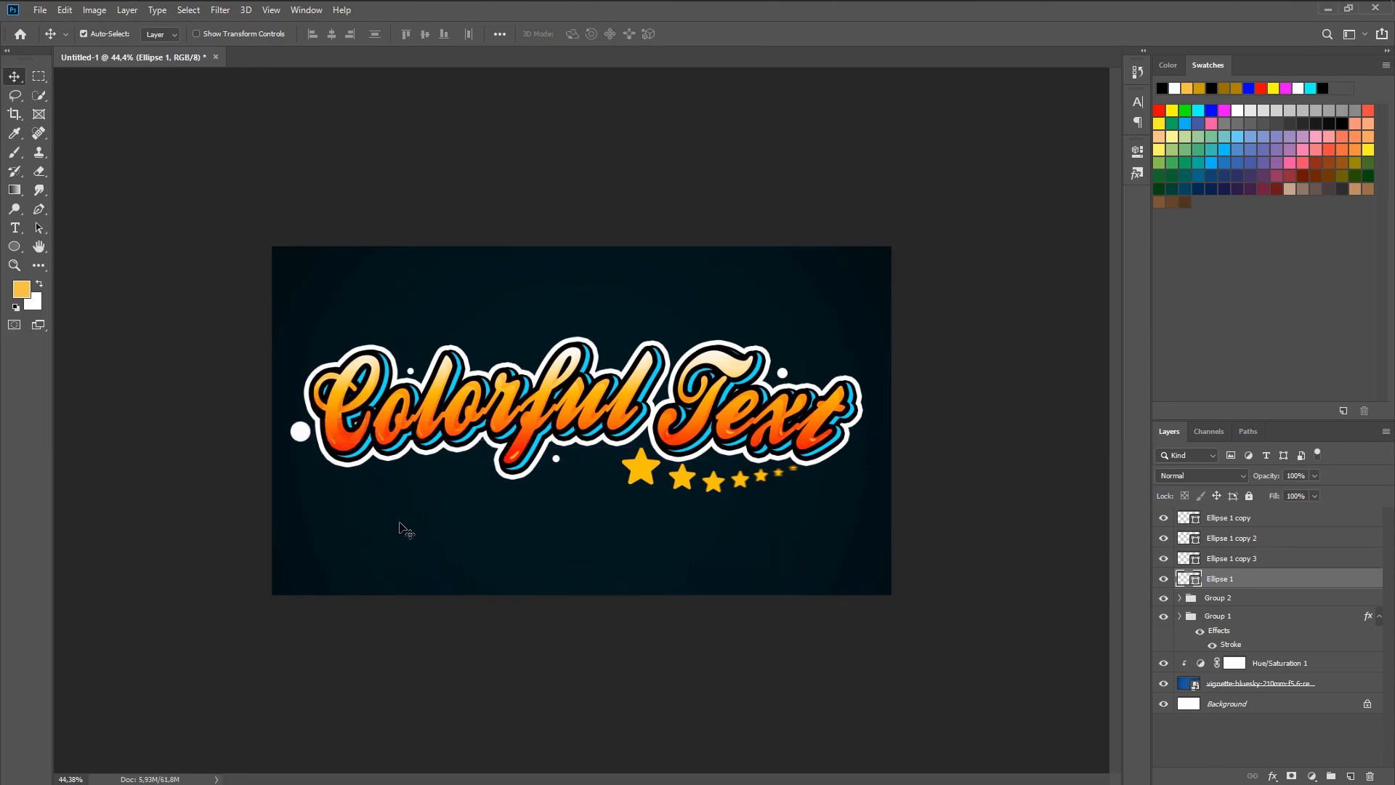
{"action": "scroll", "coordinate": [578, 436], "scroll_direction": "down", "scroll_amount": 2}
{"action": "scroll", "coordinate": [583, 451], "scroll_direction": "up", "scroll_amount": 1}
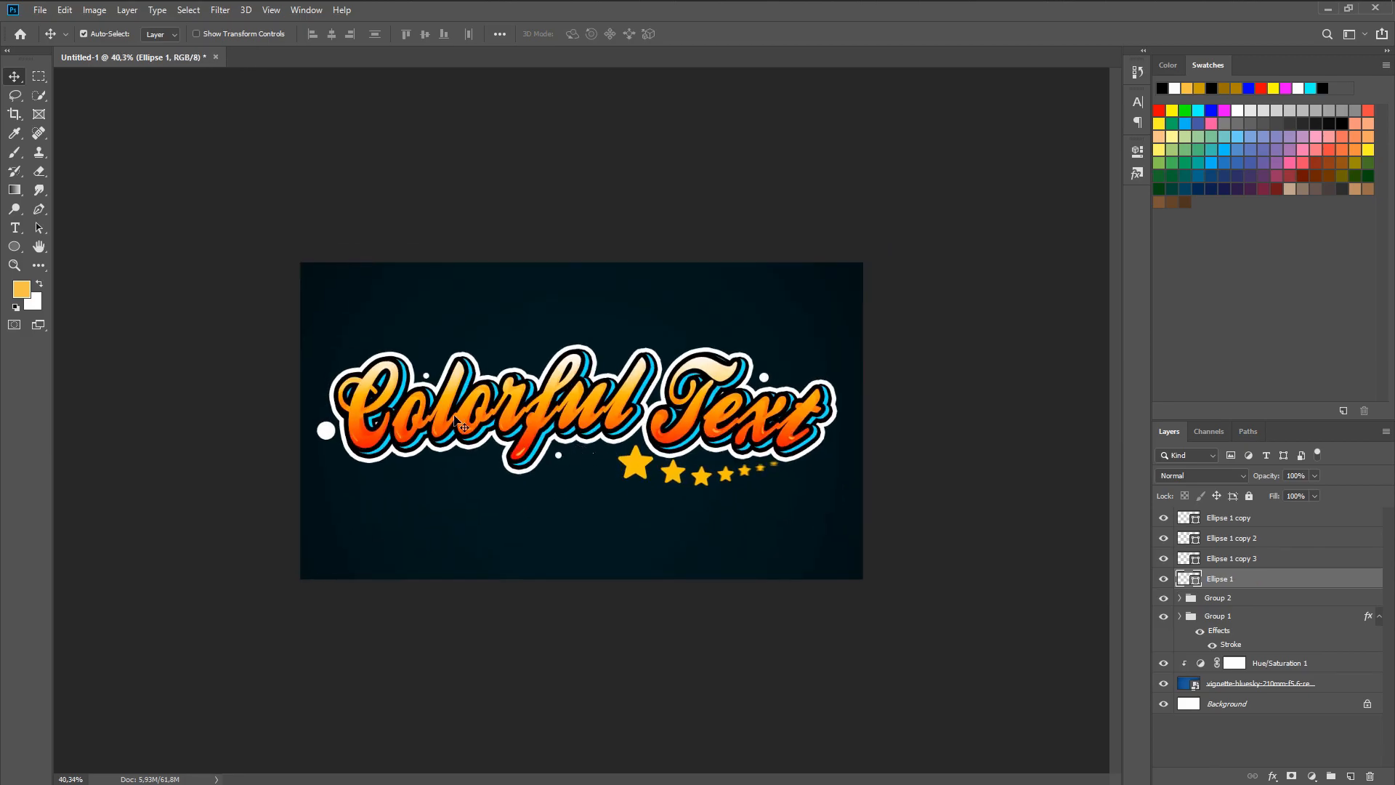
Draw a thin vertical white ellipse about 11 px wide and 135 px high above the word Colorful
{"action": "left_click", "coordinate": [16, 248]}
{"action": "left_click_drag", "start_coordinate": [499, 334], "coordinate": [499, 335]}
{"action": "key", "text": "ctrl+plus"}
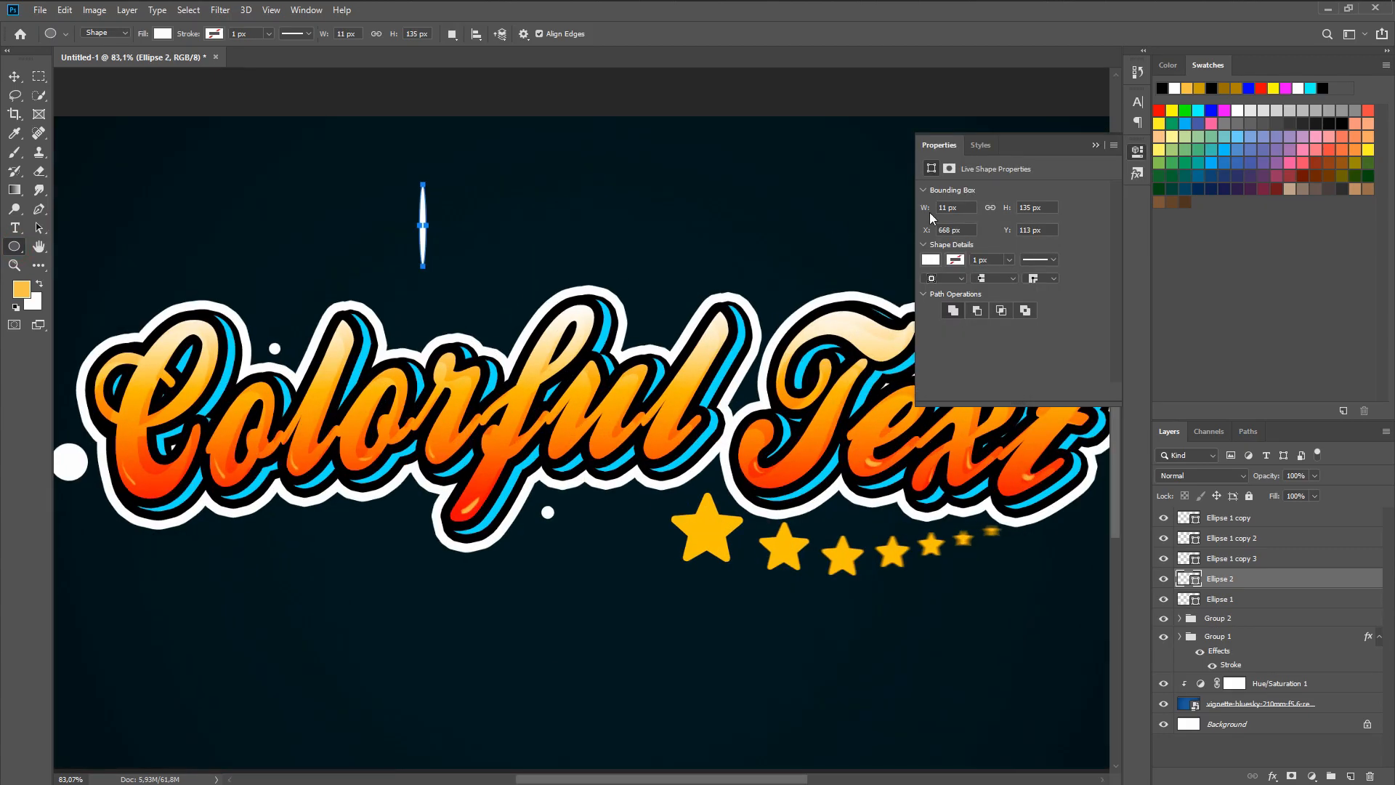
{"action": "left_click", "coordinate": [1094, 145]}
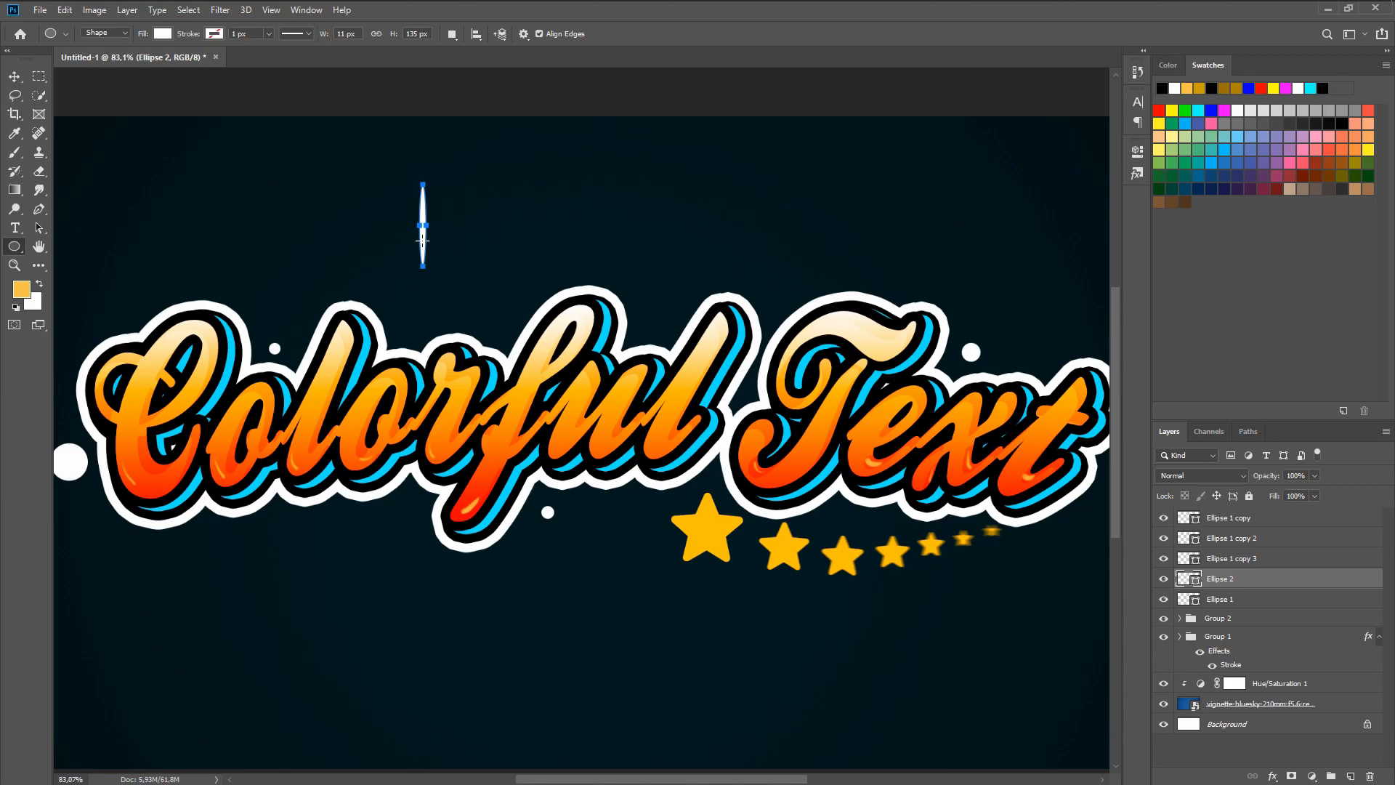
Duplicate the thin ellipse, rotate the copy 90° clockwise to form a sparkle, and group both ellipses
{"action": "key", "text": "ctrl+j"}
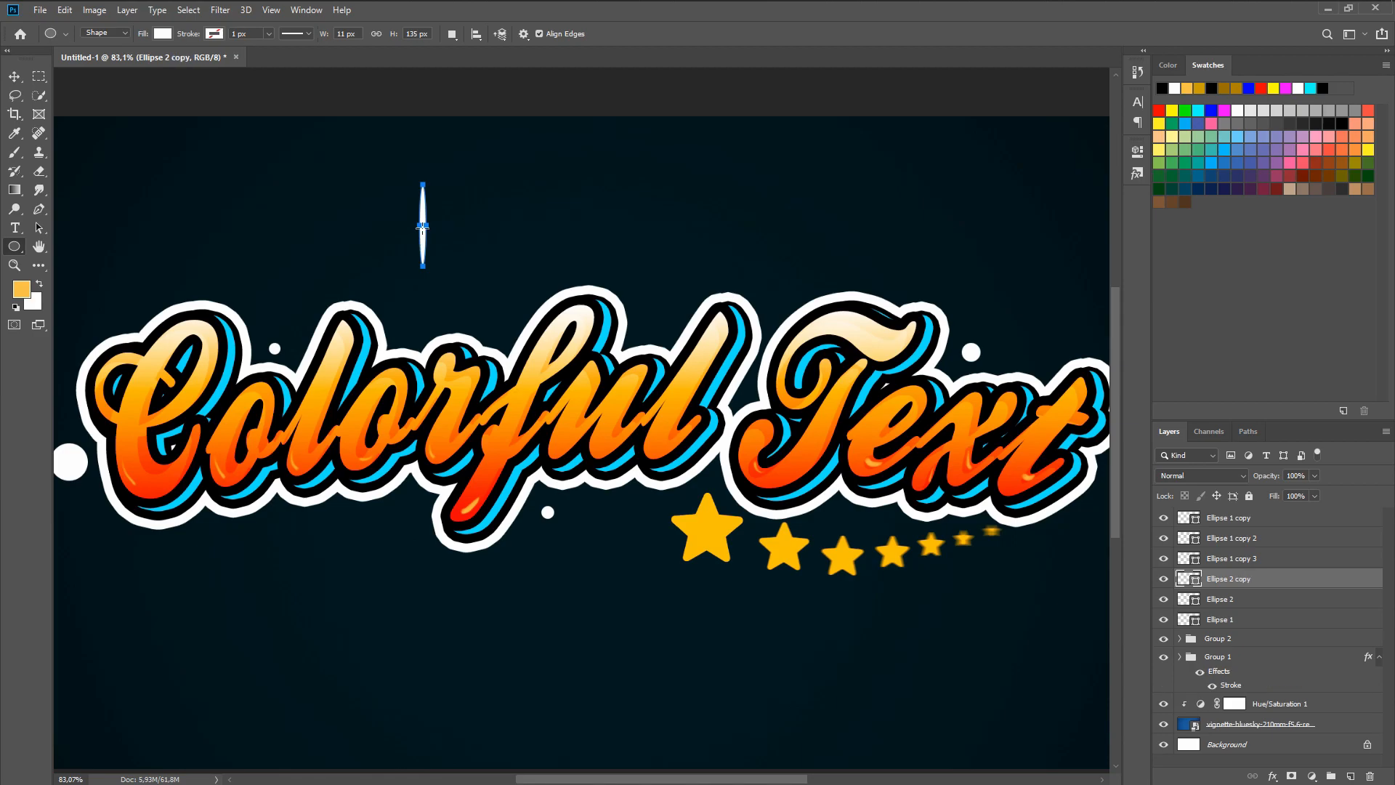
{"action": "key", "text": "ctrl+t"}
{"action": "right_click", "coordinate": [423, 236]}
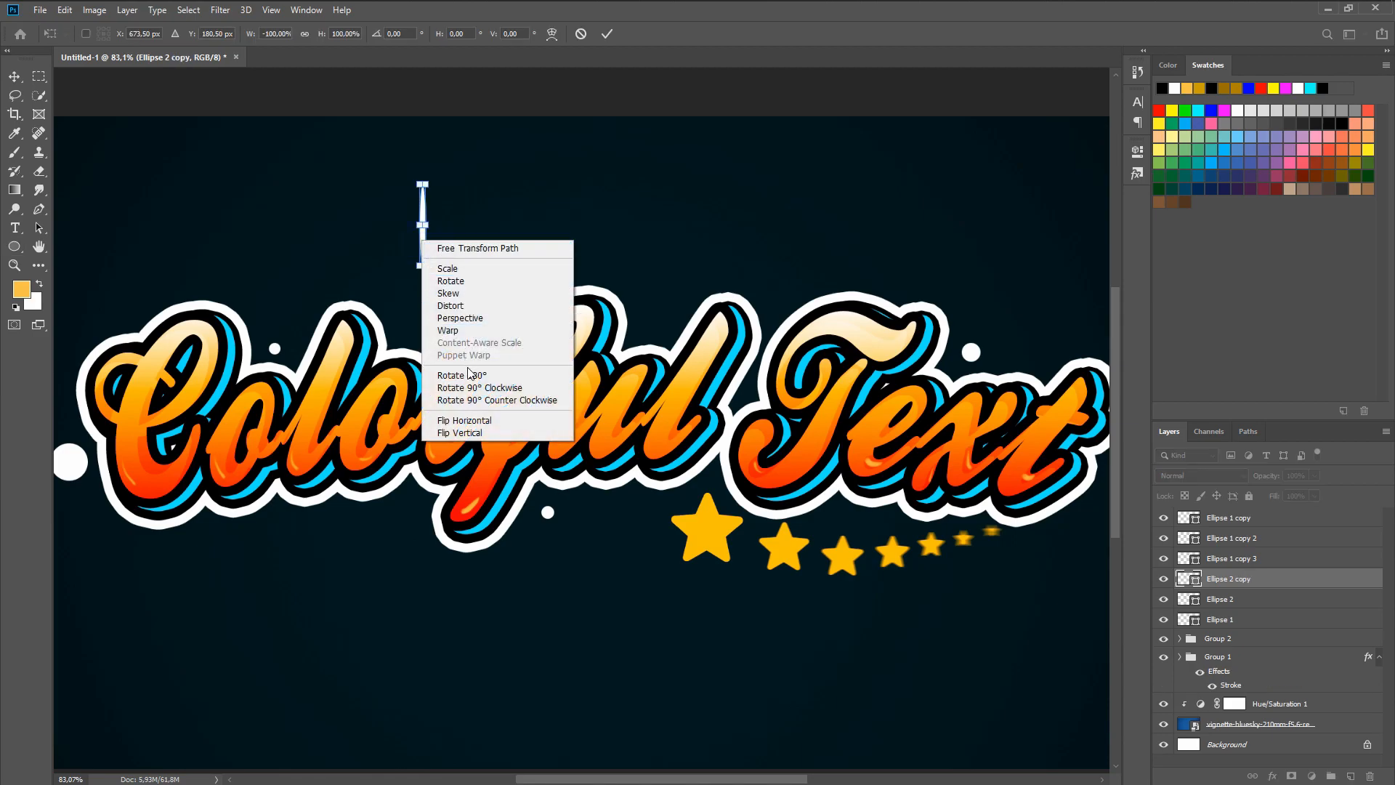
{"action": "left_click", "coordinate": [471, 390]}
{"action": "left_click", "coordinate": [608, 35]}
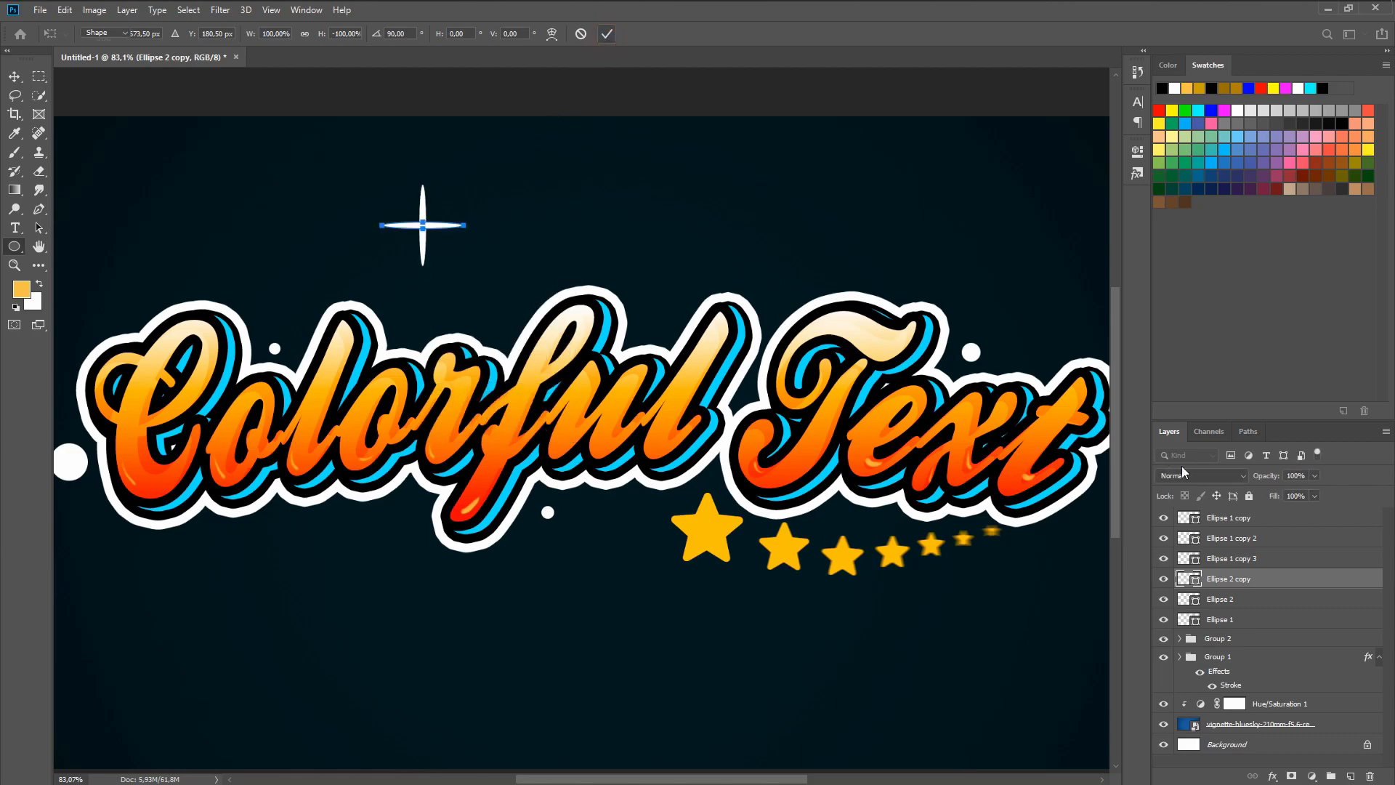
{"action": "left_click", "coordinate": [1259, 602], "text": "shift"}
{"action": "left_click_drag", "start_coordinate": [1252, 583], "coordinate": [1331, 776]}
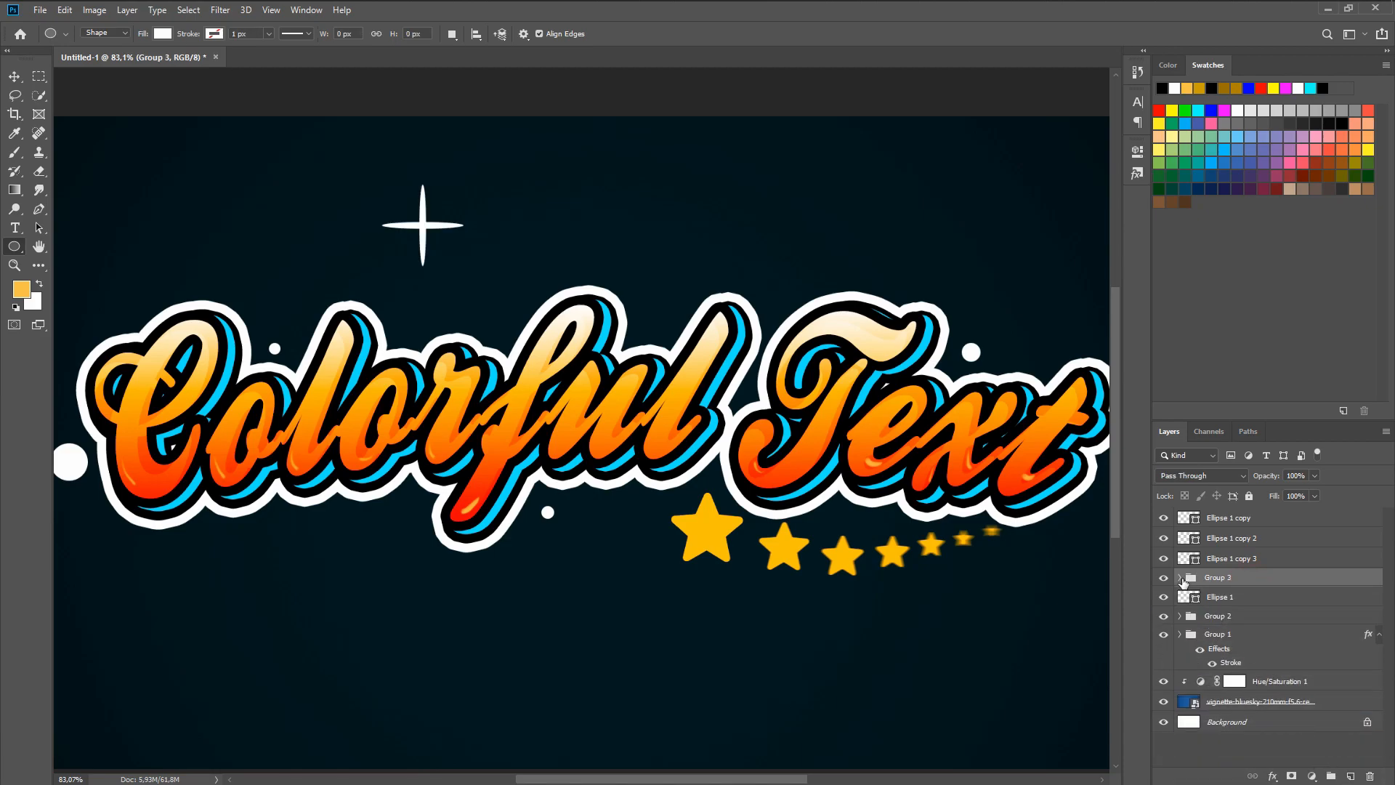
Scale down the sparkle group, move it close to the word Colorful, and place a resized duplicate around the lettering
{"action": "key", "text": "ctrl+t"}
{"action": "left_click_drag", "start_coordinate": [429, 183], "coordinate": [655, 309]}
{"action": "left_click", "coordinate": [696, 36]}
{"action": "key", "text": "ctrl+j"}
{"action": "key", "text": "ctrl+t"}
{"action": "left_click", "coordinate": [696, 35]}
Add two more resized sparkle copies around the word Colorful, one of them at the upper left of the C
{"action": "key", "text": "ctrl+j"}
{"action": "key", "text": "ctrl+t"}
{"action": "left_click_drag", "start_coordinate": [653, 335], "coordinate": [107, 310]}
{"action": "left_click", "coordinate": [697, 35]}
{"action": "key", "text": "ctrl+j"}
{"action": "key", "text": "ctrl+t"}
{"action": "left_click_drag", "start_coordinate": [638, 367], "coordinate": [553, 349]}
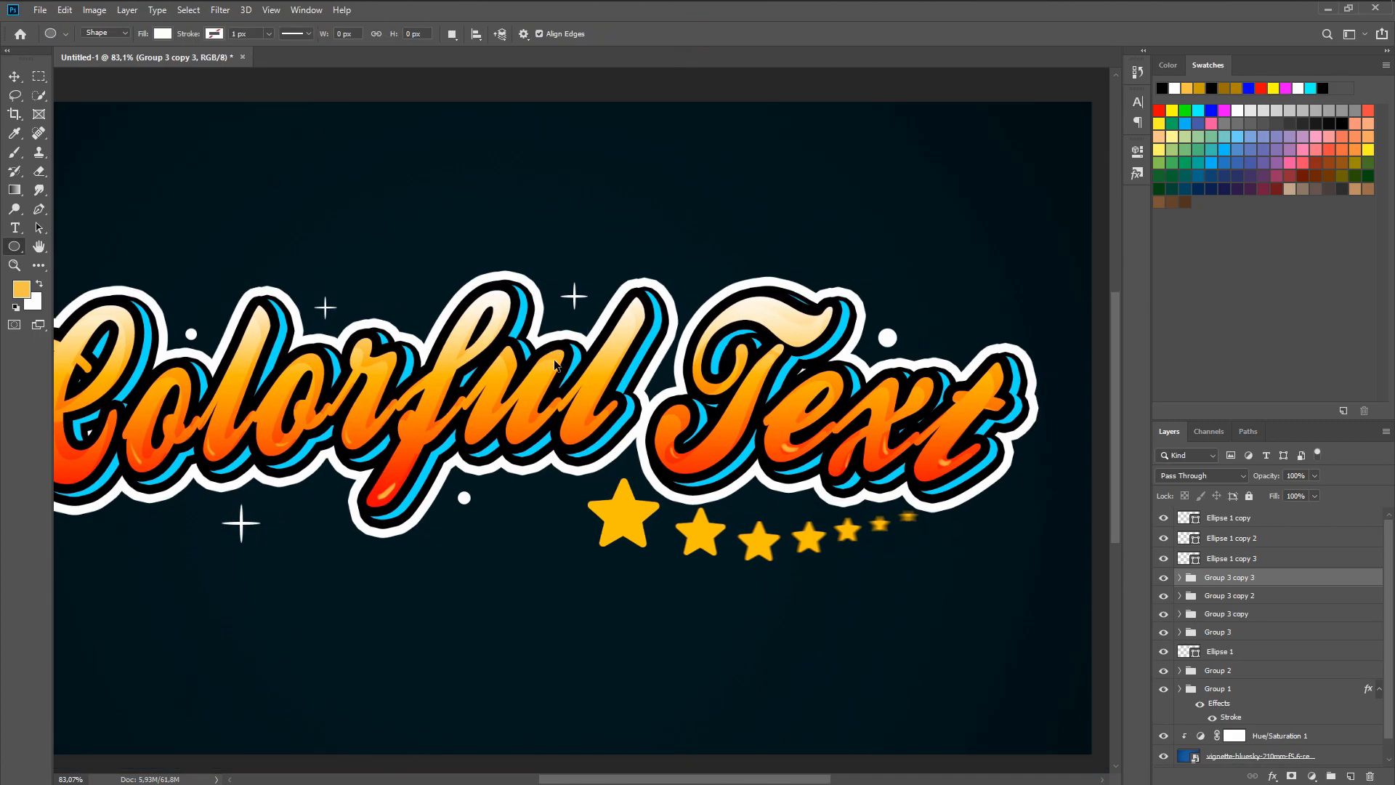
Duplicate the sparkle and move the copy above the end of the word Text
{"action": "key", "text": "ctrl+j"}
{"action": "key", "text": "ctrl+t"}
{"action": "left_click_drag", "start_coordinate": [126, 330], "coordinate": [254, 306]}
{"action": "left_click_drag", "start_coordinate": [170, 274], "coordinate": [1020, 284]}
{"action": "left_click_drag", "start_coordinate": [1012, 304], "coordinate": [754, 294]}
{"action": "mouse_move", "coordinate": [740, 294]}
{"action": "left_mouse_down"}
{"action": "mouse_move", "coordinate": [798, 301]}
{"action": "mouse_move", "coordinate": [733, 291]}
{"action": "left_mouse_up"}
{"action": "left_click", "coordinate": [697, 34]}
Duplicate the sparkle once more and place the resized copy close to the small circle above the word Text
{"action": "key", "text": "ctrl+j"}
{"action": "key", "text": "ctrl+t"}
{"action": "left_click_drag", "start_coordinate": [733, 303], "coordinate": [733, 294]}
{"action": "key", "text": "Return"}
{"action": "key", "text": "ctrl+0"}
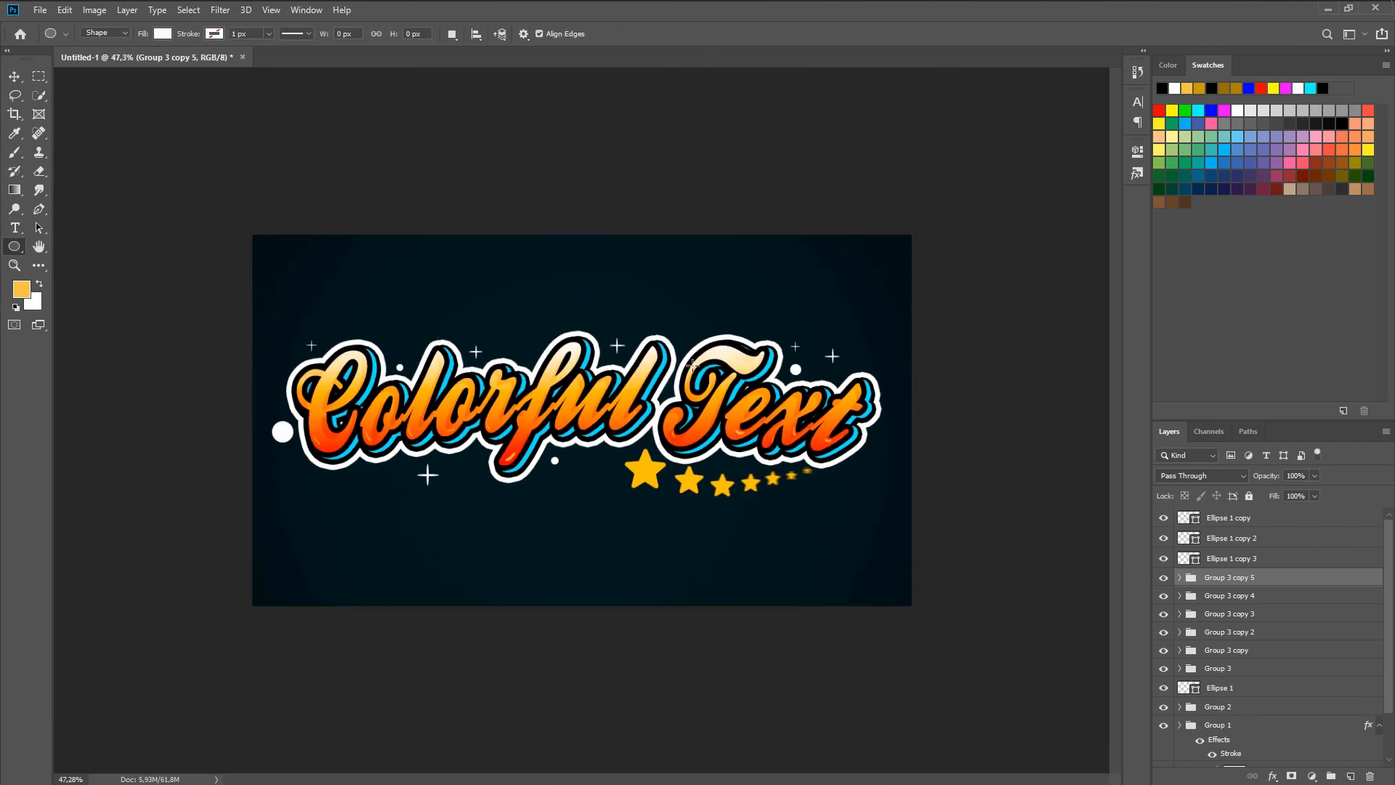